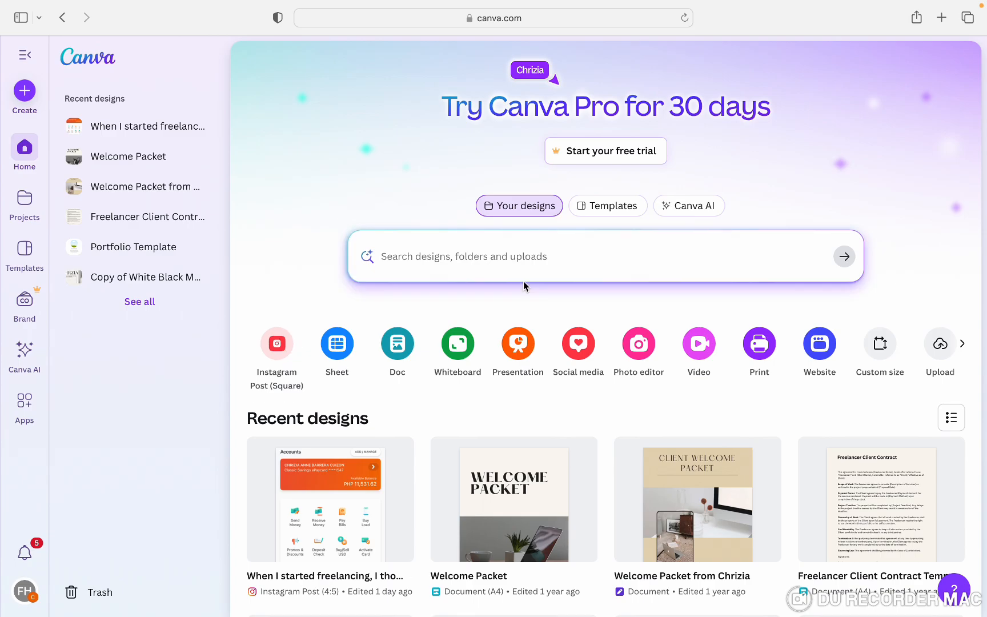
- Toggle the side menu with the recent designs list and leave it collapsed
click(26, 56)
click(26, 56)
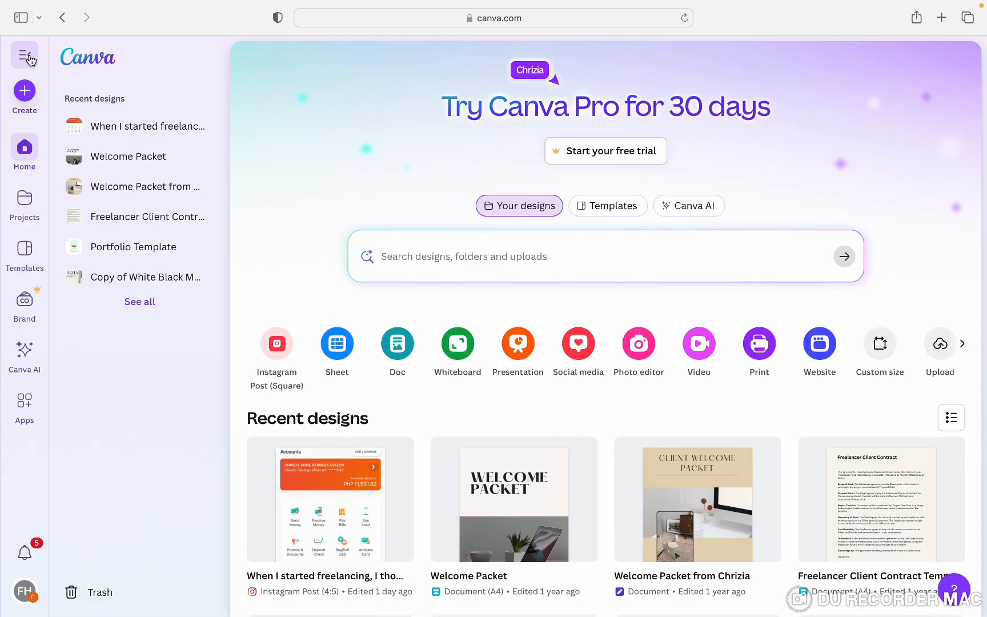
click(32, 57)
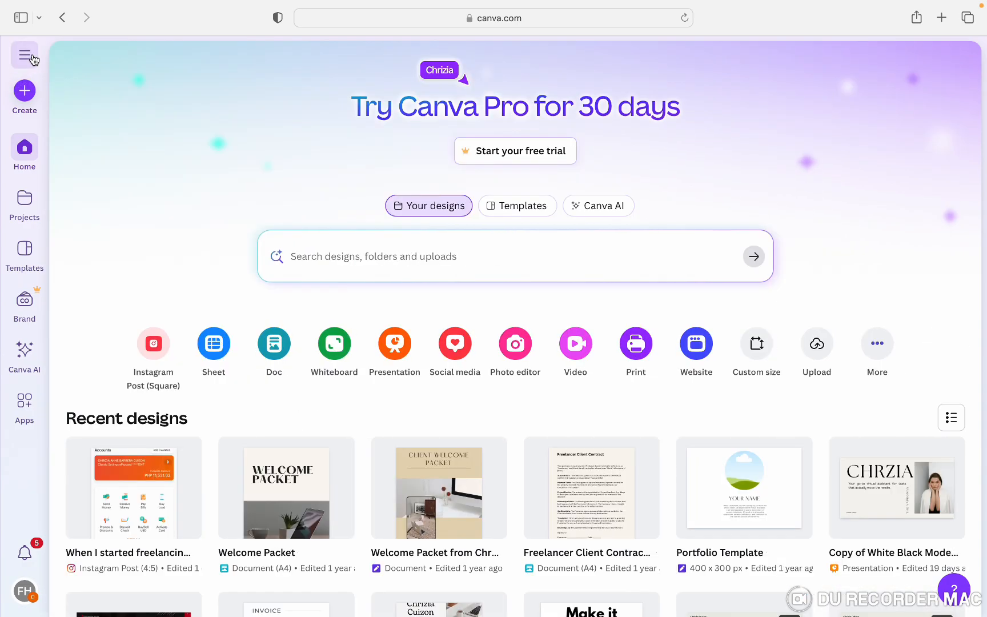
click(32, 59)
click(33, 59)
click(32, 59)
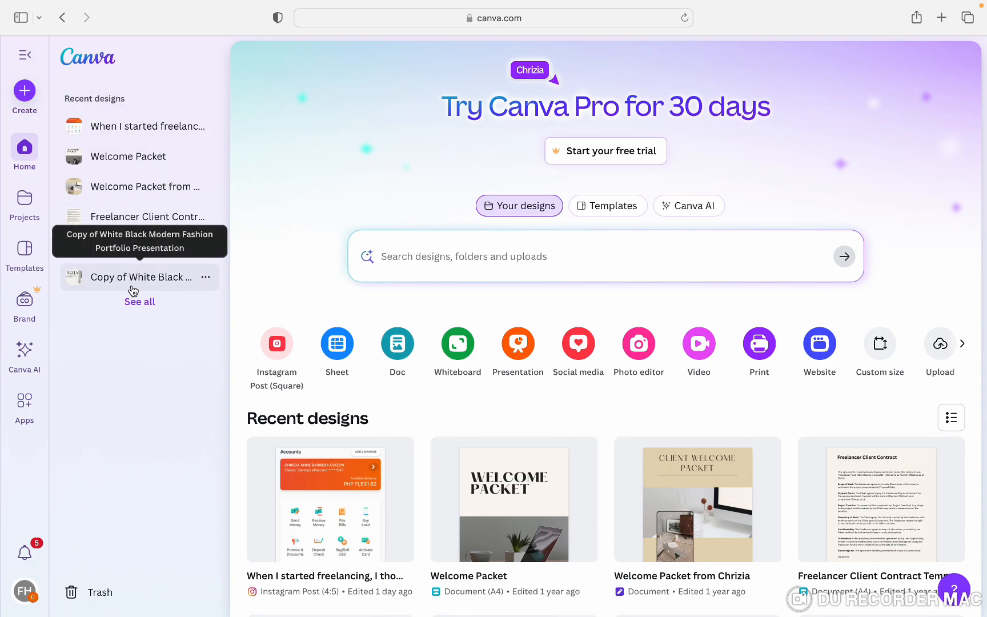
click(25, 55)
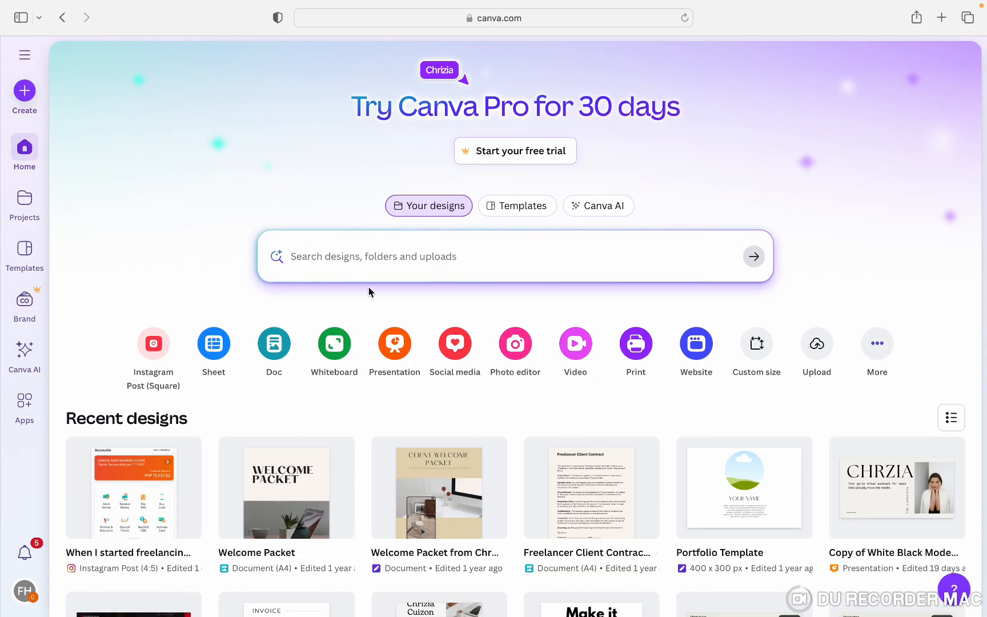
- Look over the recent designs and search your own designs by the account owner's first name
scroll(372, 294, down, 5)
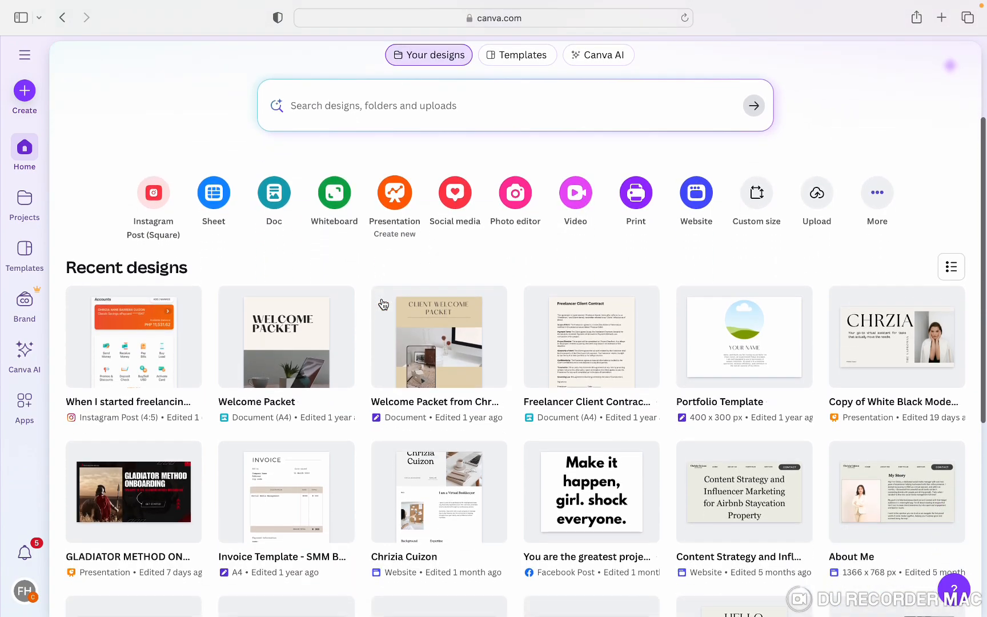
scroll(383, 304, down, 2)
scroll(400, 309, up, 3)
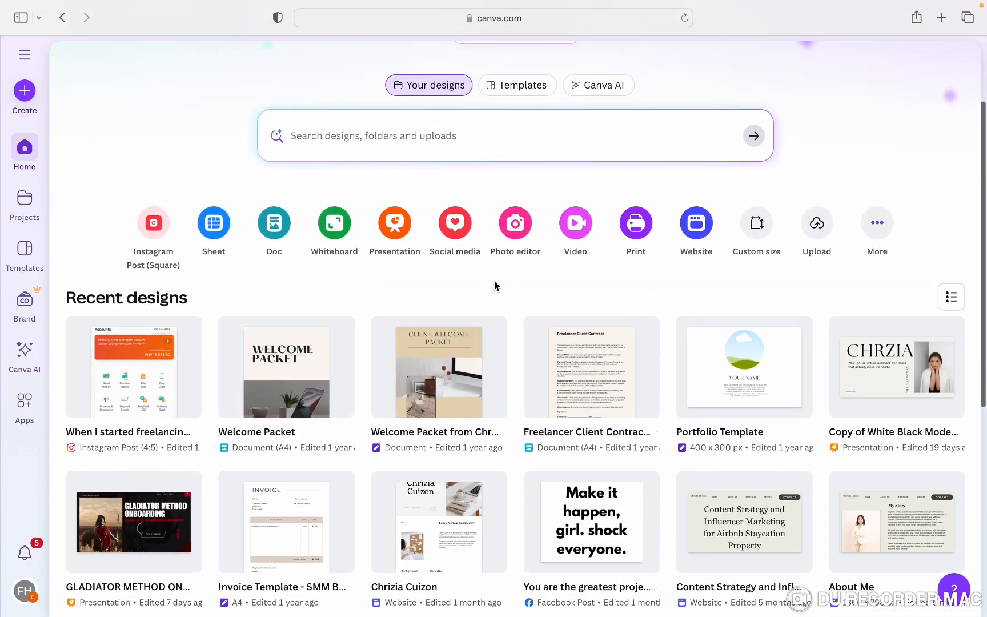
scroll(495, 286, up, 4)
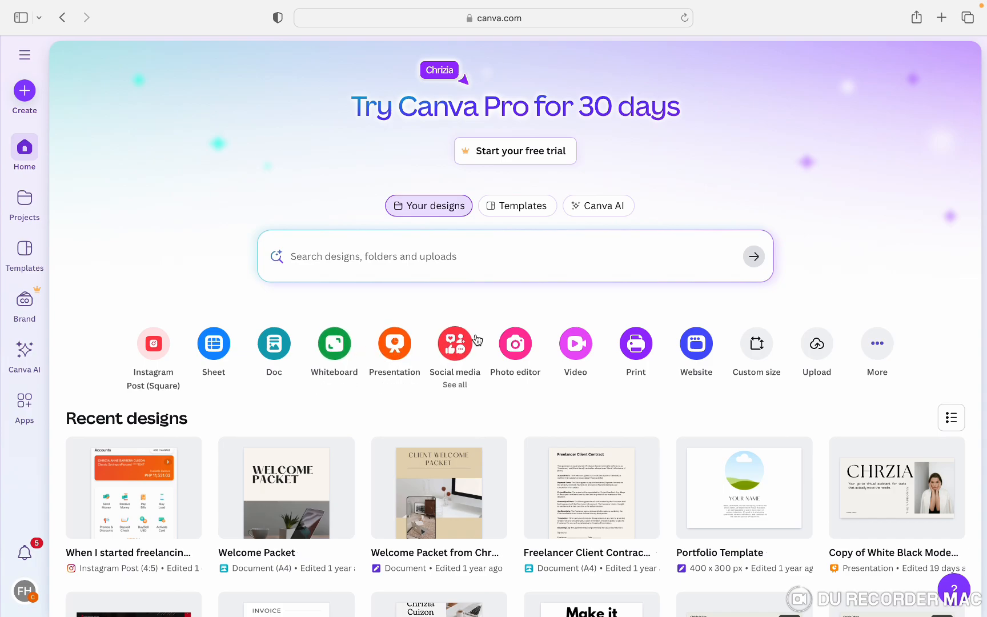
click(372, 257)
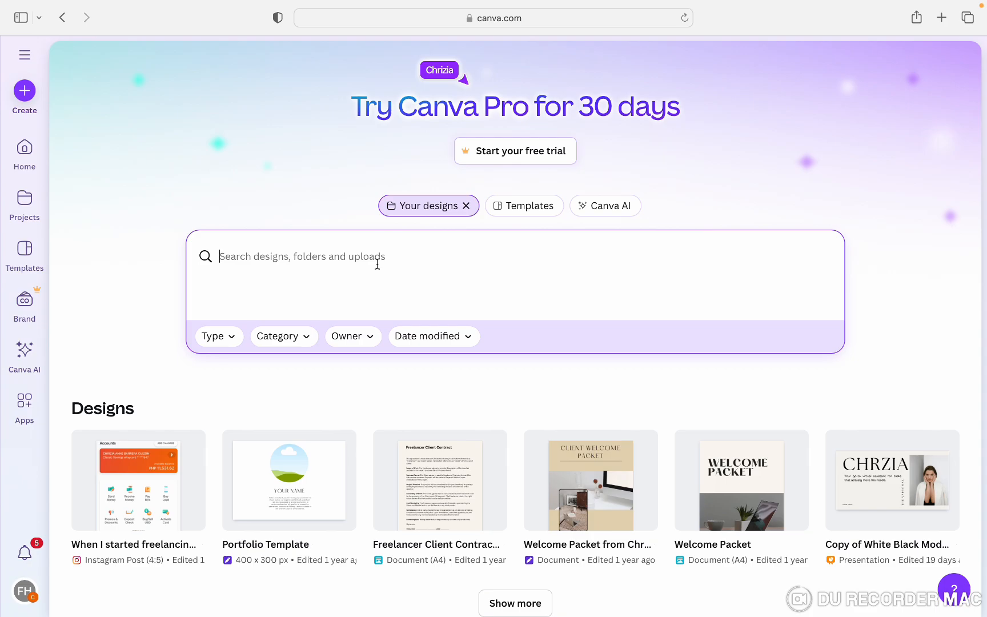
text(chrizia)
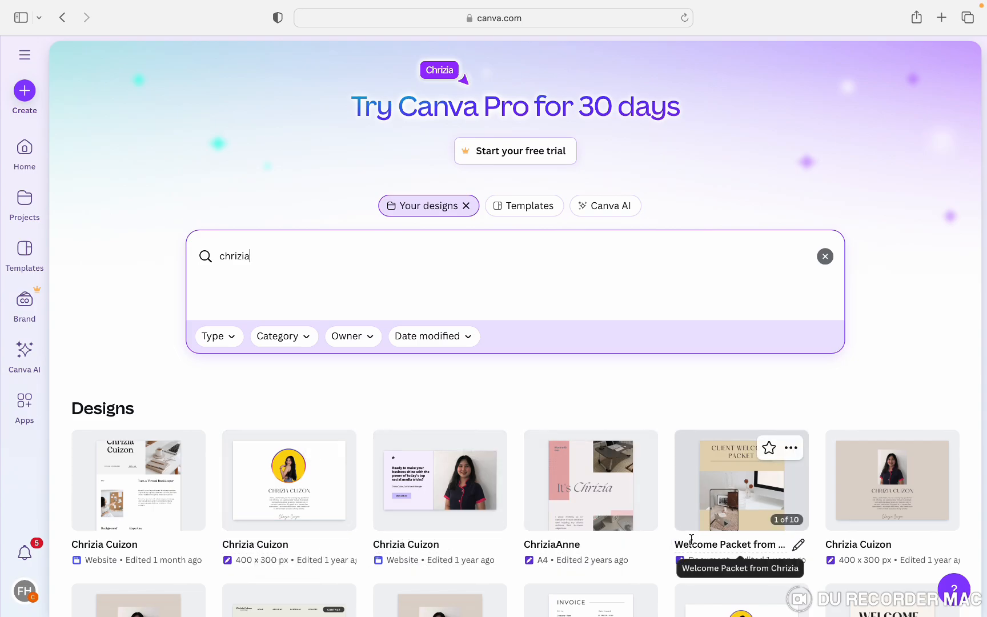
- Switch the home page search to templates and clear the name from the search field
click(524, 223)
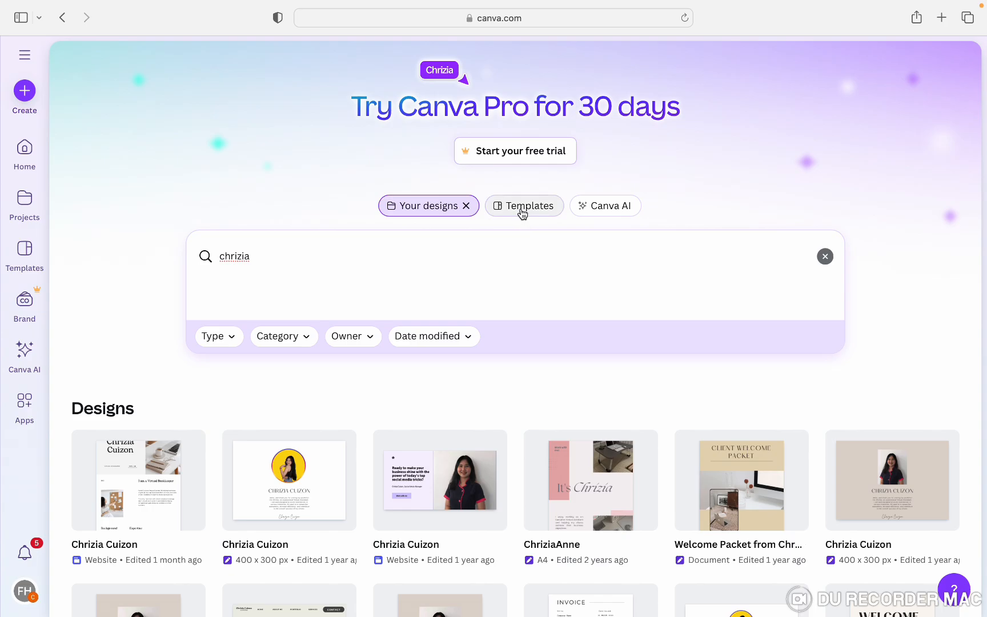
click(523, 214)
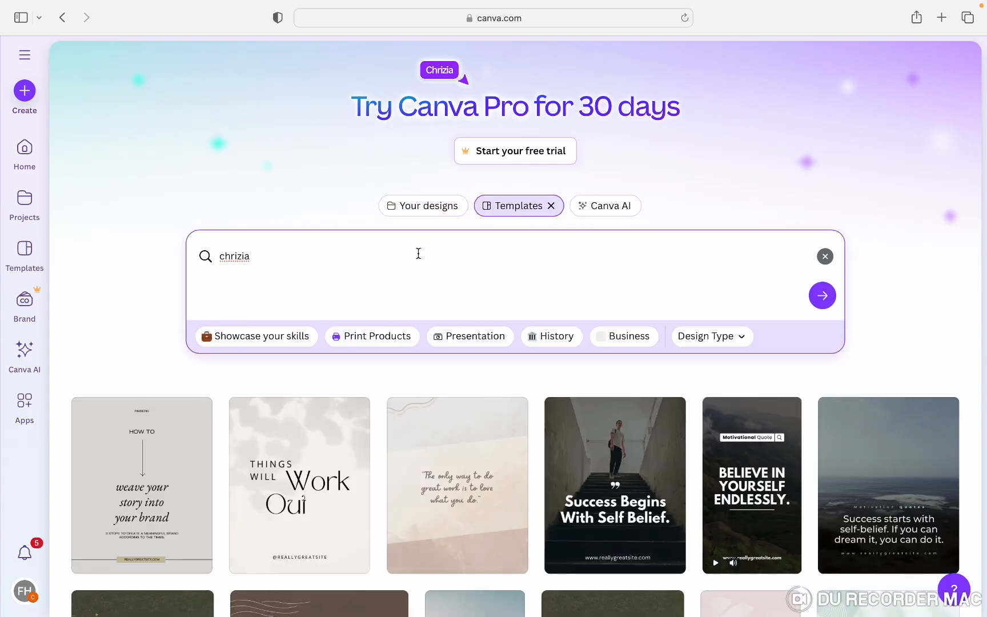
click(419, 253)
text(chr)
key(BackSpace)
key(BackSpace)
key(BackSpace)
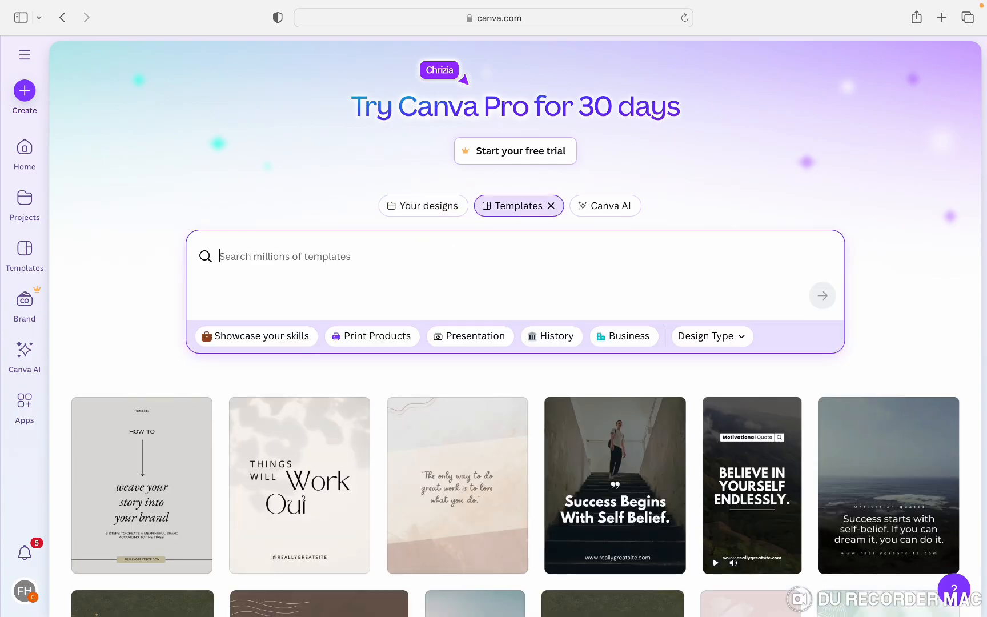
- Search the template library for "portfolio"
scroll(363, 406, down, 4)
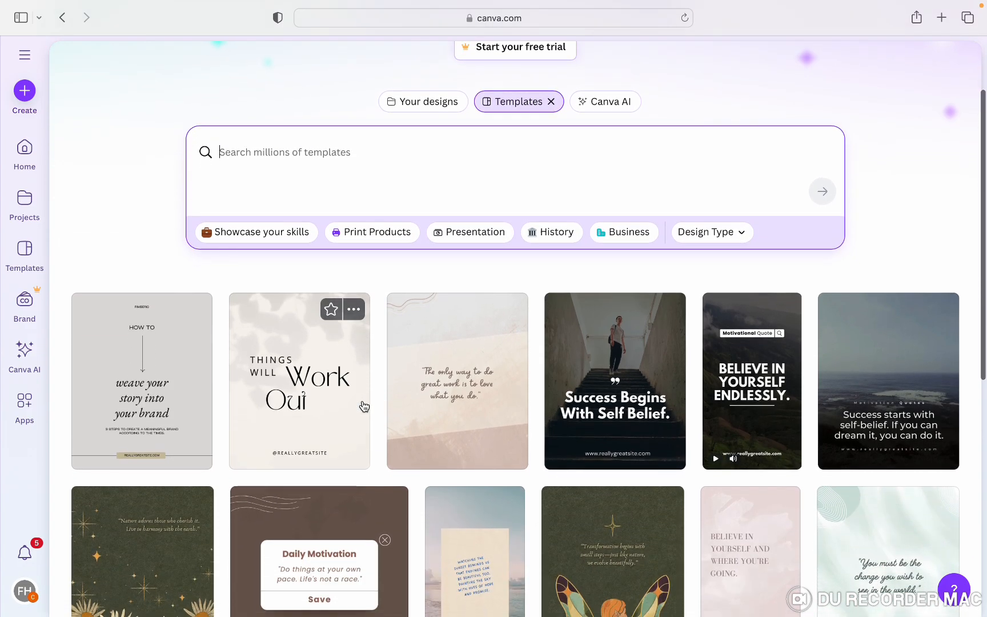
scroll(364, 407, up, 2)
scroll(363, 406, up, 2)
scroll(364, 406, down, 2)
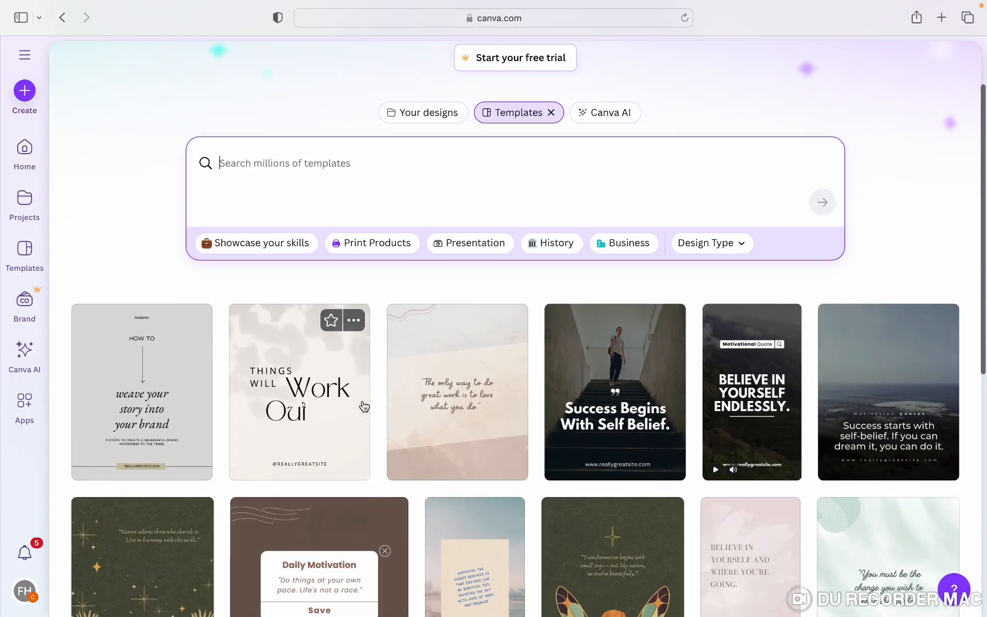
scroll(380, 309, up, 2)
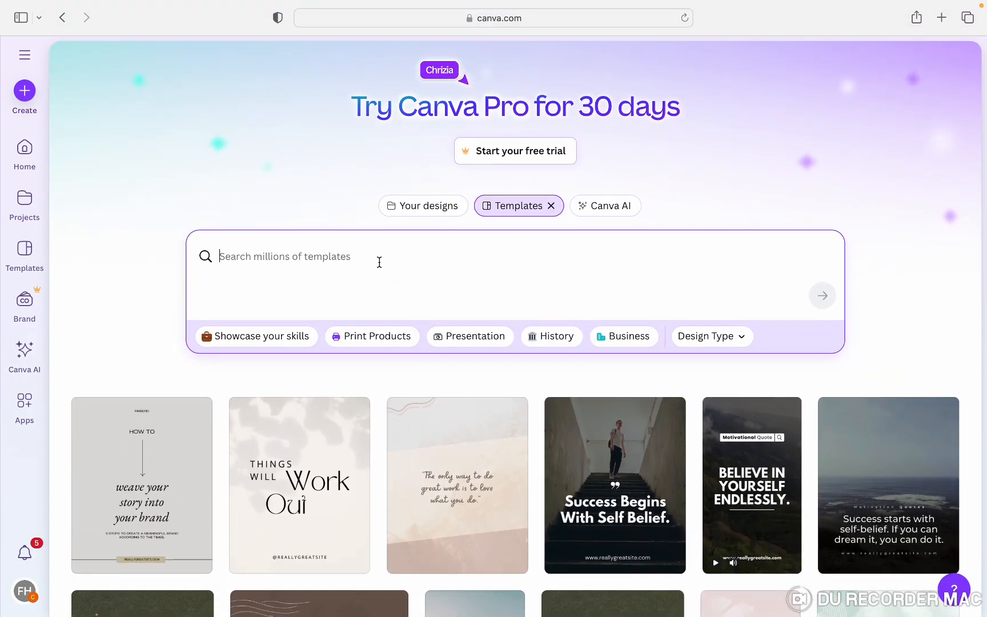
text(port)
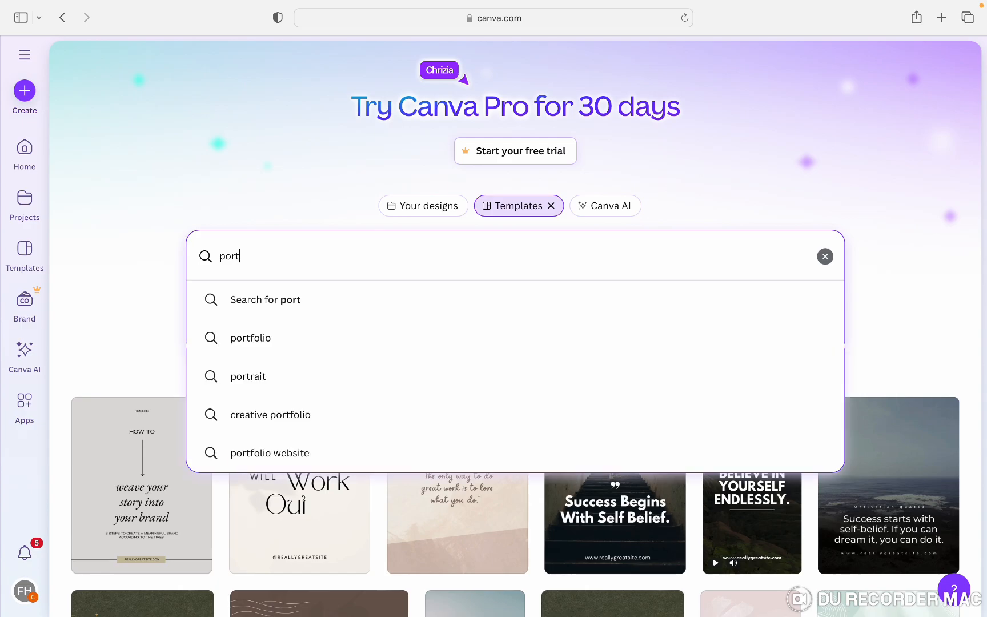
text(folio)
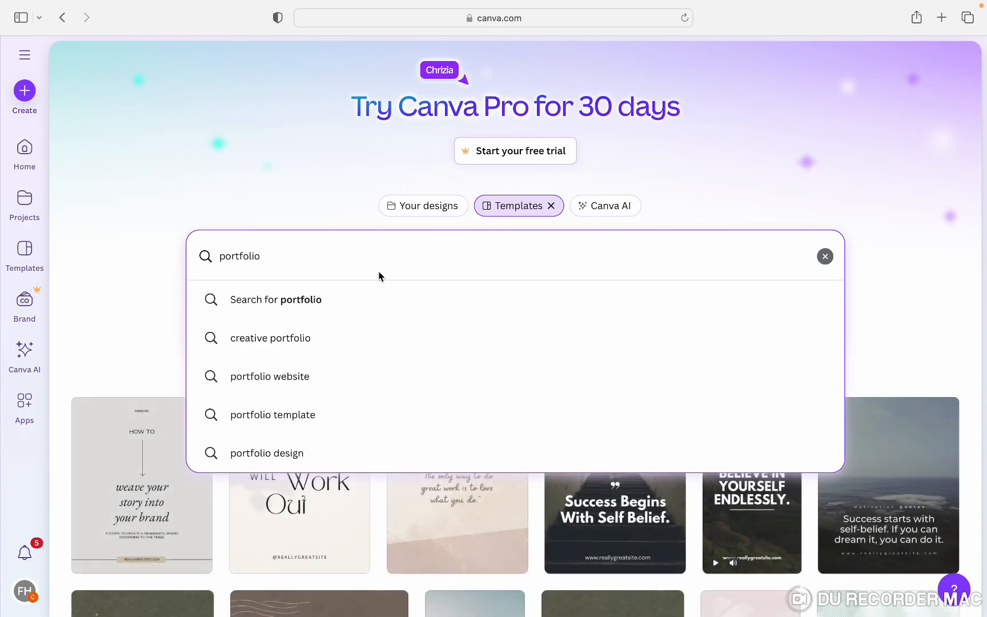
click(373, 302)
- Browse the portfolio template results to compare the available styles and layouts
scroll(375, 306, down, 5)
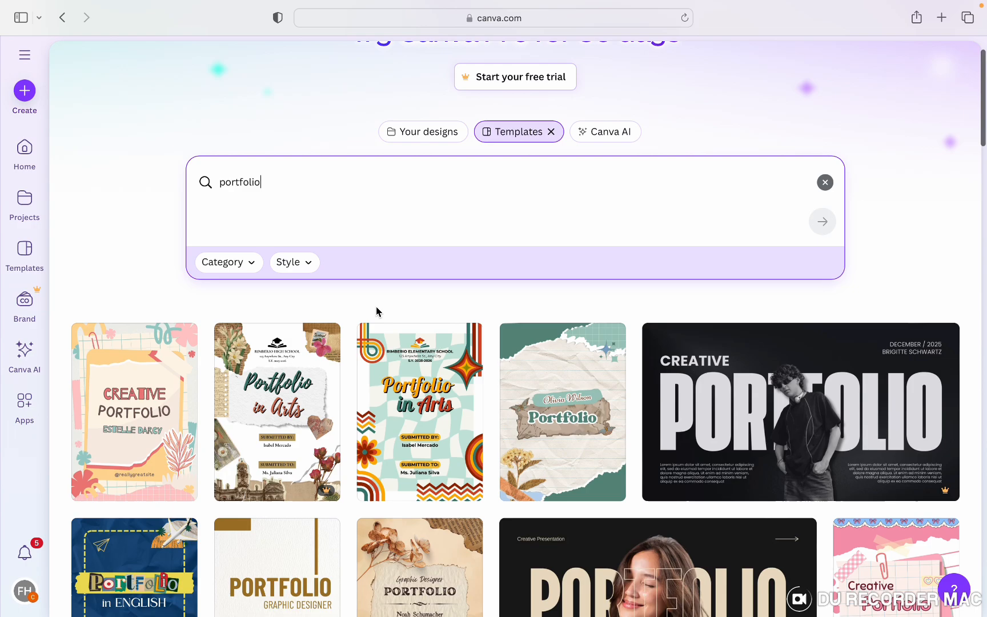
scroll(690, 357, down, 3)
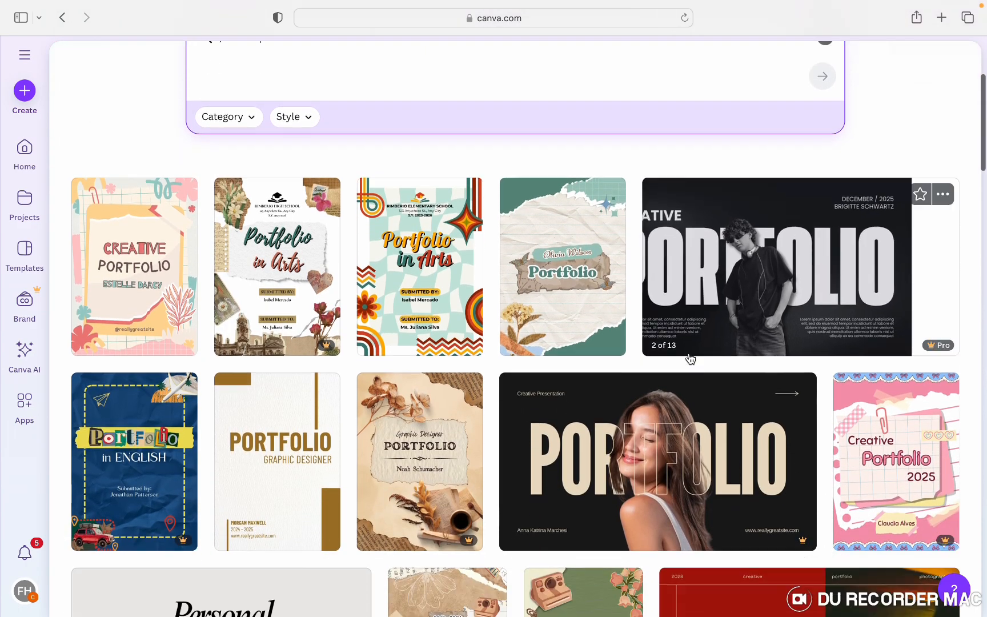
scroll(509, 407, up, 5)
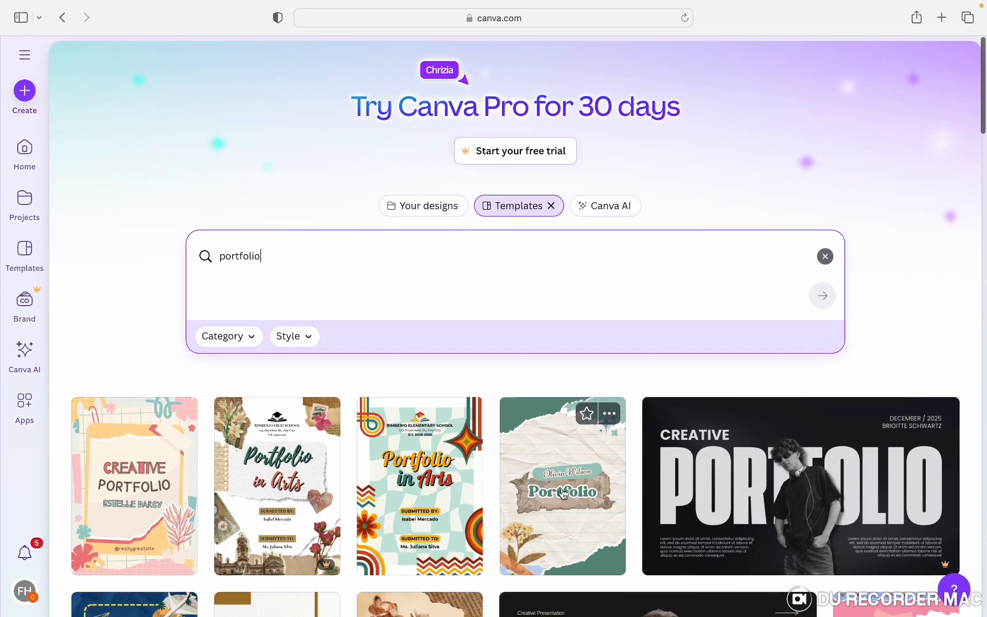
scroll(742, 437, down, 8)
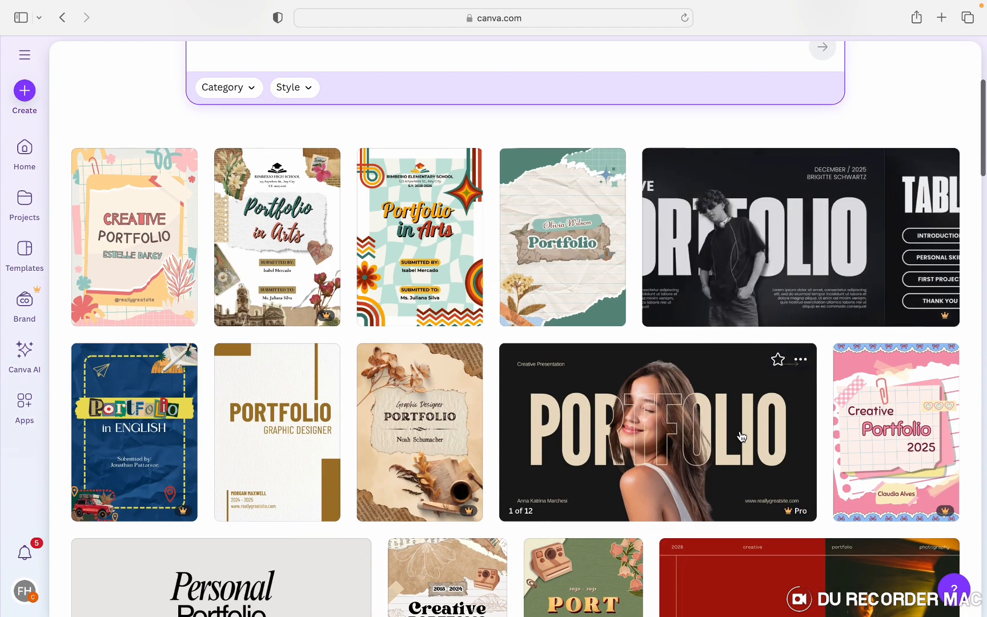
scroll(741, 436, down, 2)
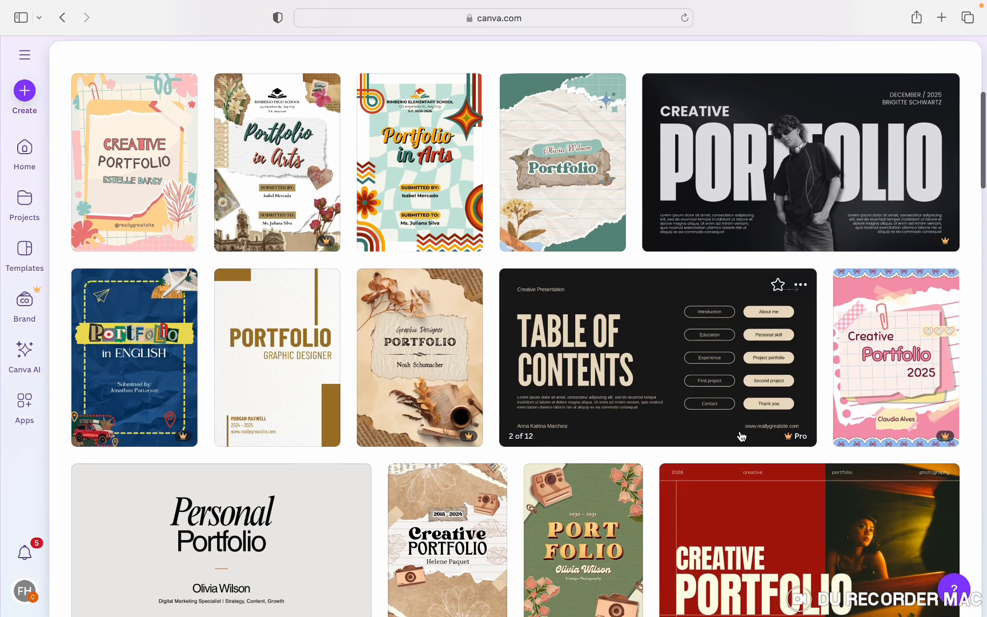
scroll(742, 436, up, 5)
scroll(742, 436, down, 3)
scroll(741, 436, down, 5)
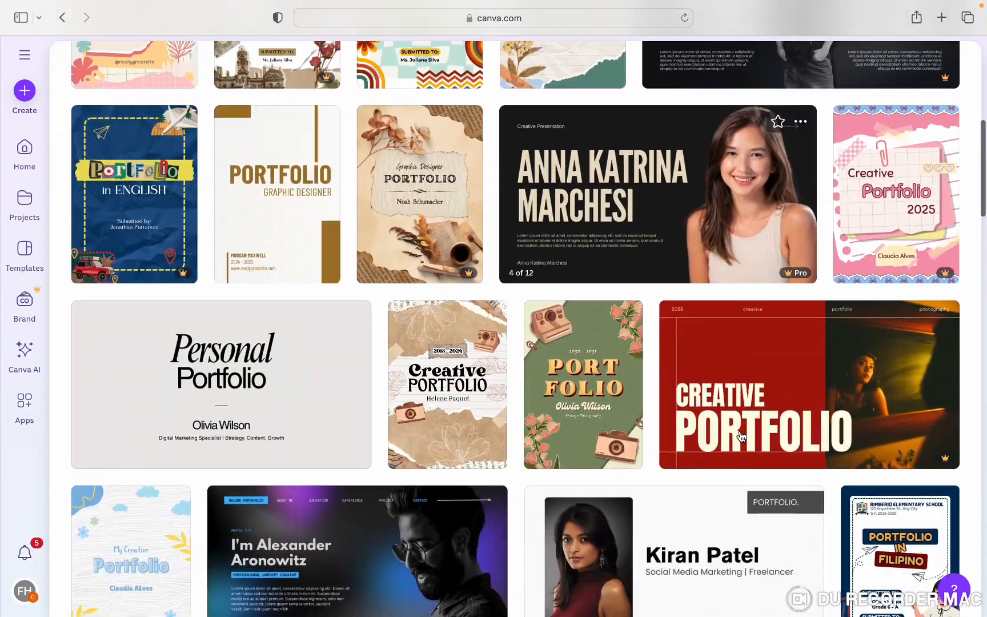
scroll(742, 436, up, 10)
scroll(741, 436, down, 6)
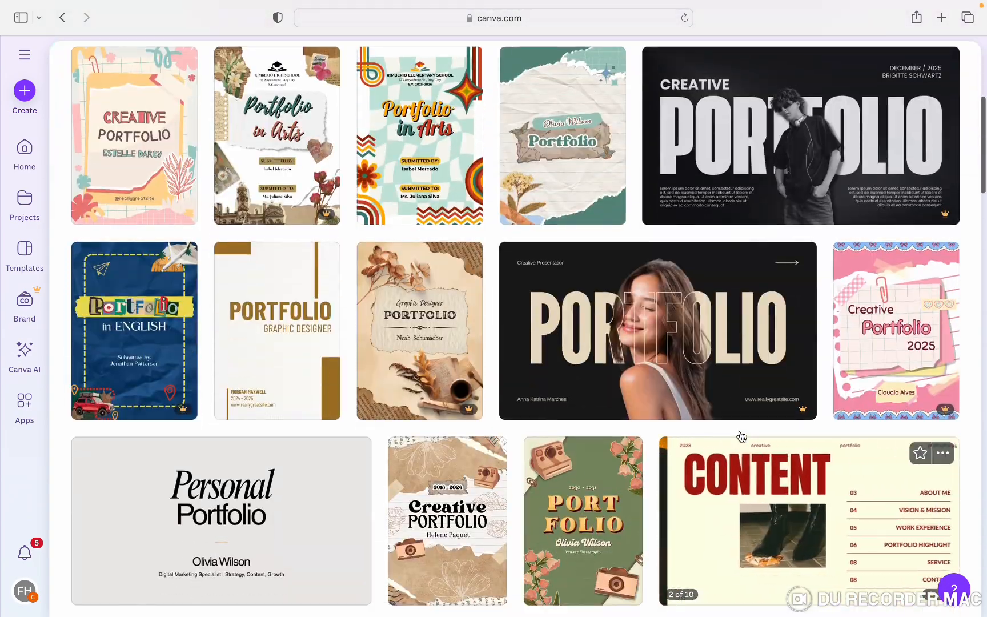
scroll(948, 279, up, 1)
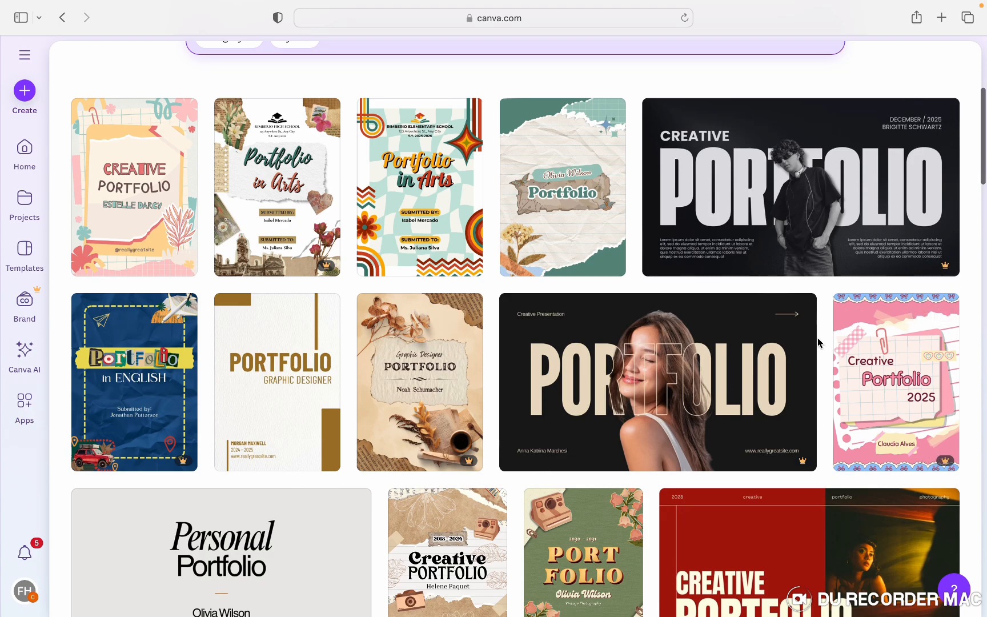
scroll(818, 338, down, 3)
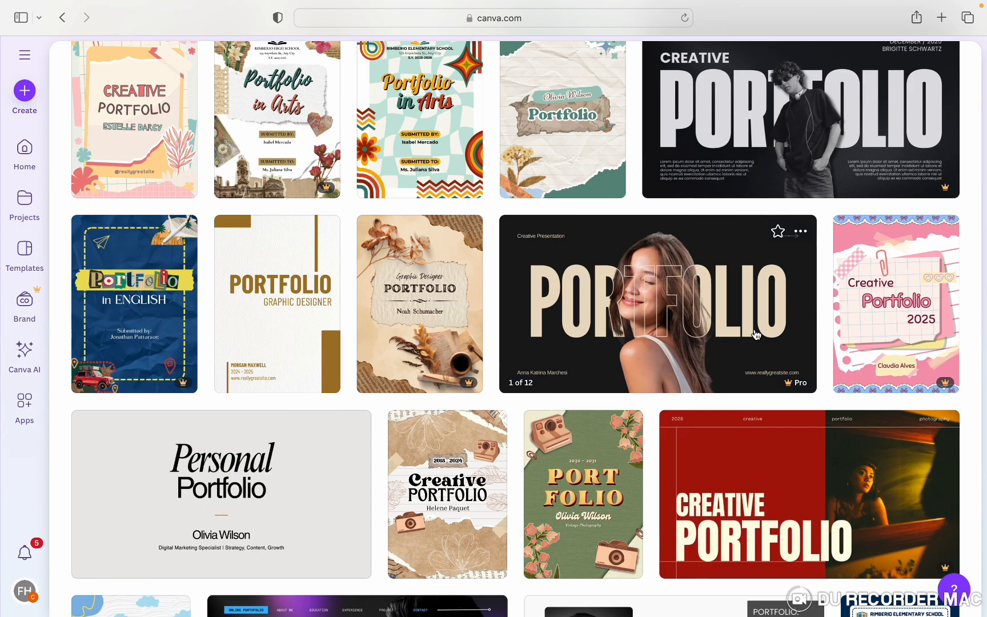
scroll(755, 320, down, 3)
scroll(755, 330, down, 4)
scroll(756, 335, down, 1)
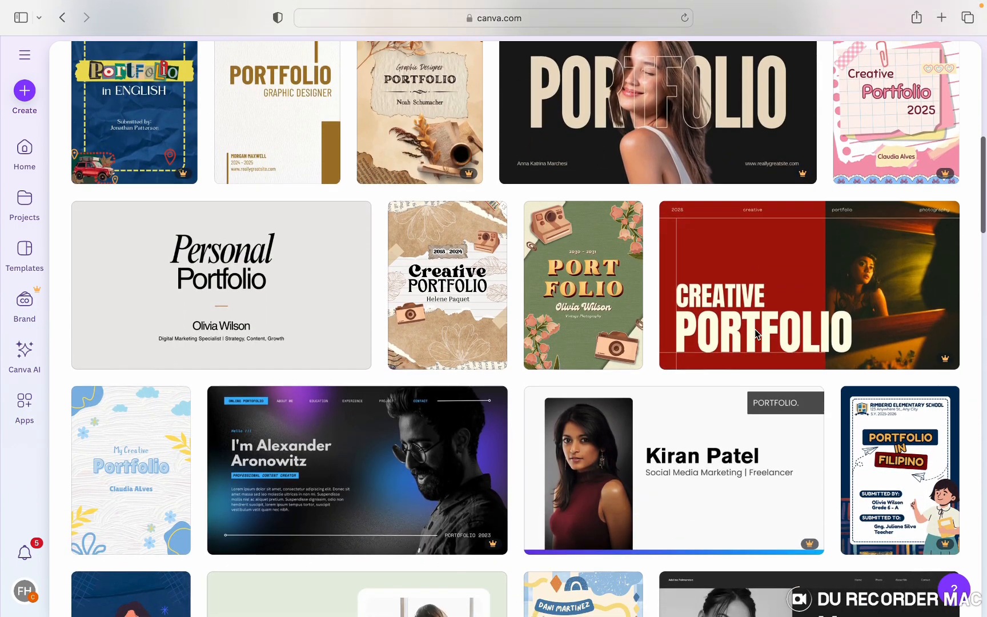
scroll(754, 334, down, 2)
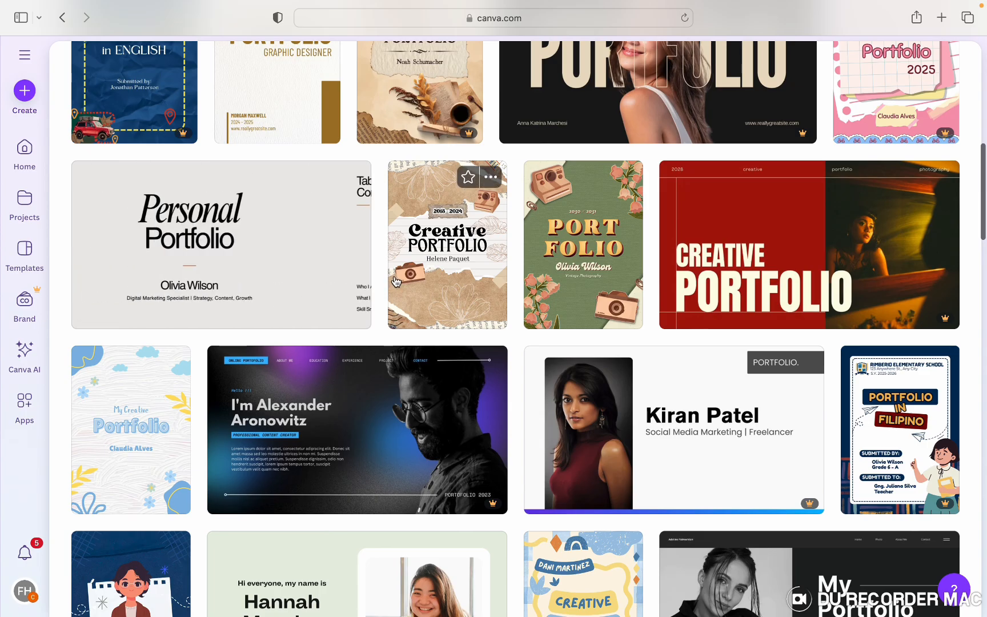
scroll(396, 281, up, 15)
scroll(396, 281, up, 5)
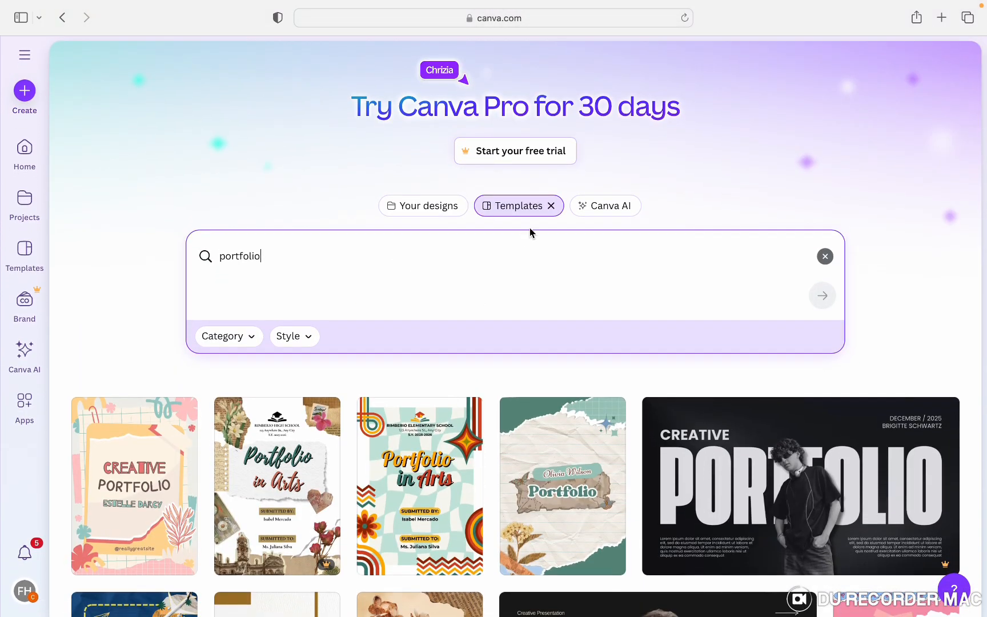
- Switch the home page search to Canva AI and clear the leftover text from the prompt
click(610, 209)
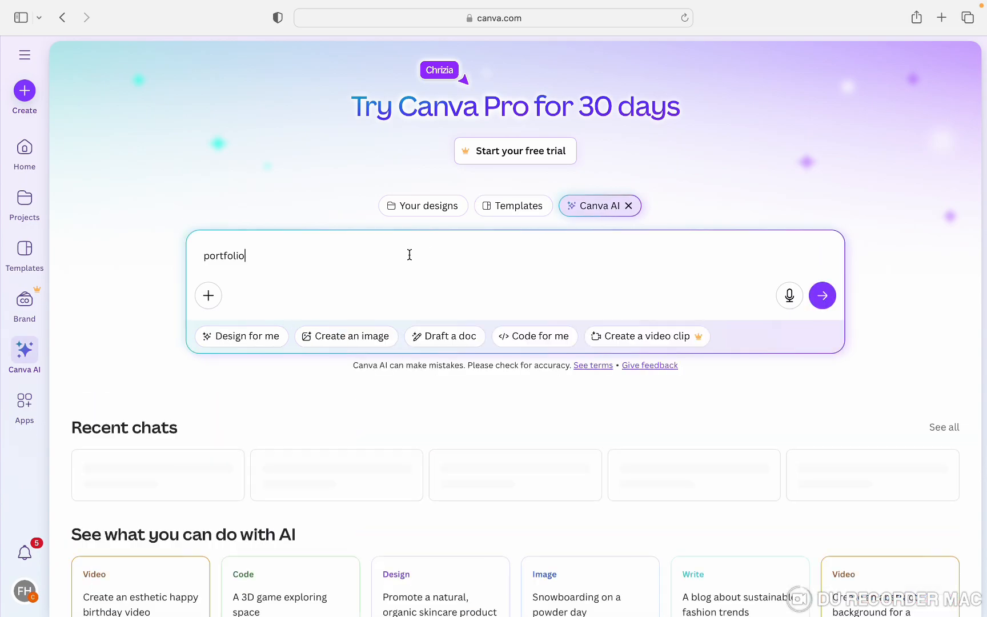
double_click(404, 257)
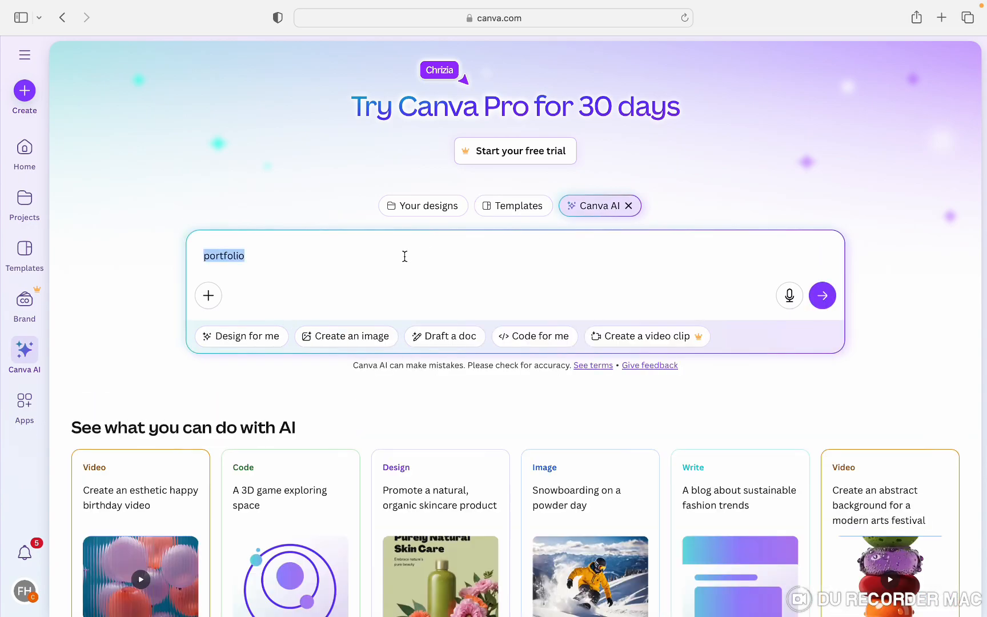
key(BackSpace)
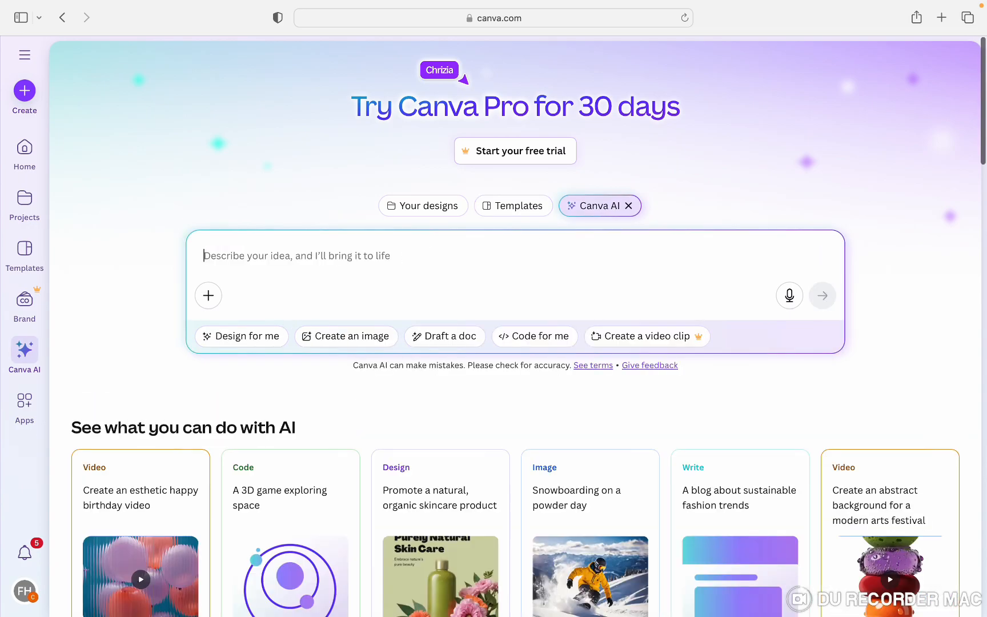
- Examine the Canva AI creation options and the example ideas for video, code, design, image and writing
scroll(518, 327, down, 2)
scroll(519, 327, up, 1)
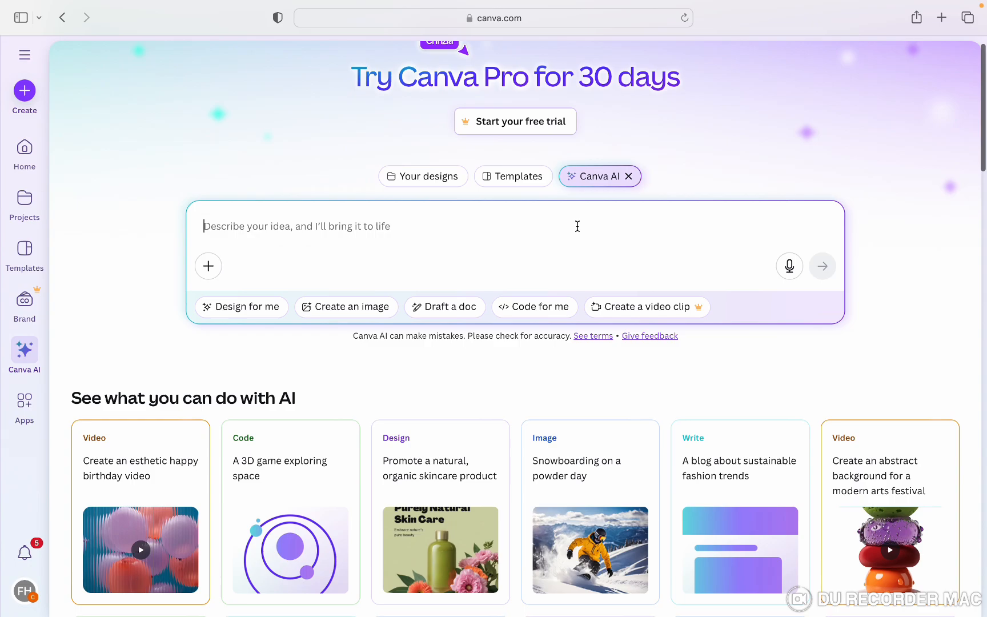
scroll(578, 225, down, 3)
scroll(576, 227, up, 1)
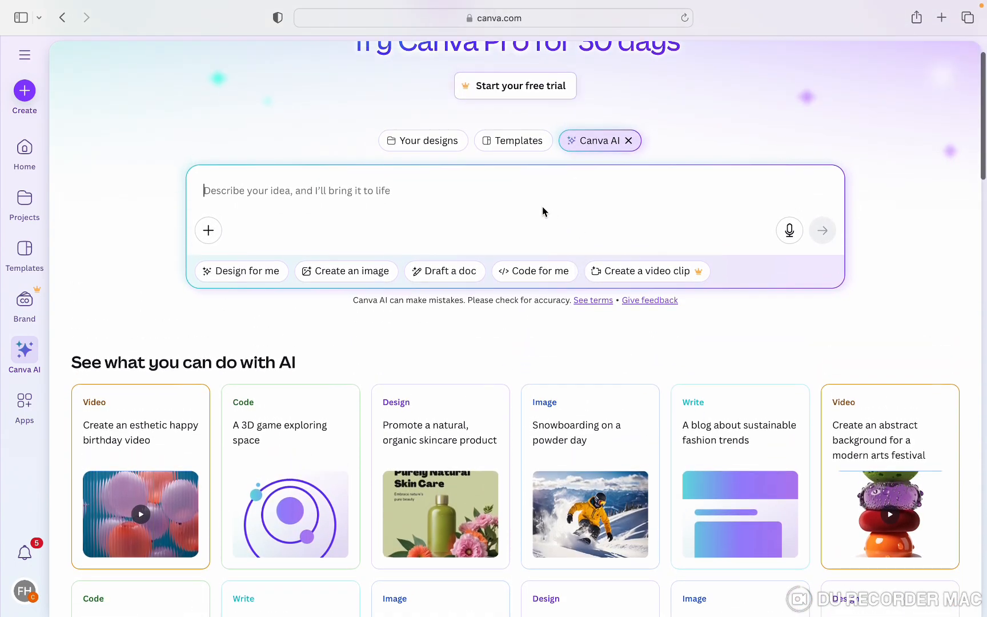
scroll(543, 206, down, 8)
scroll(543, 211, up, 1)
scroll(543, 212, up, 6)
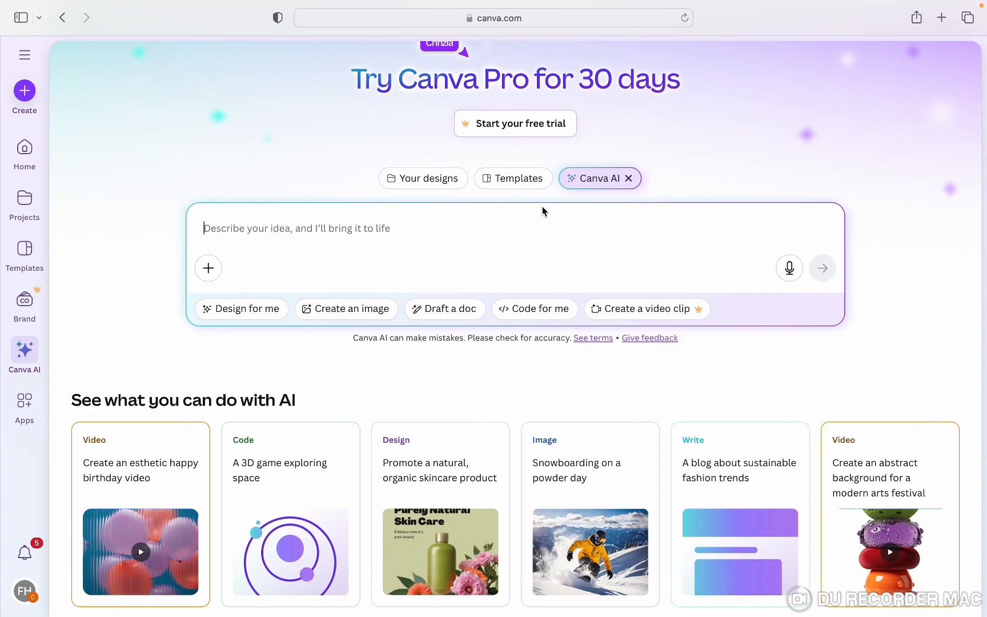
- Generate images with Canva AI from the prompt "generate a cute puppy"
text(ge)
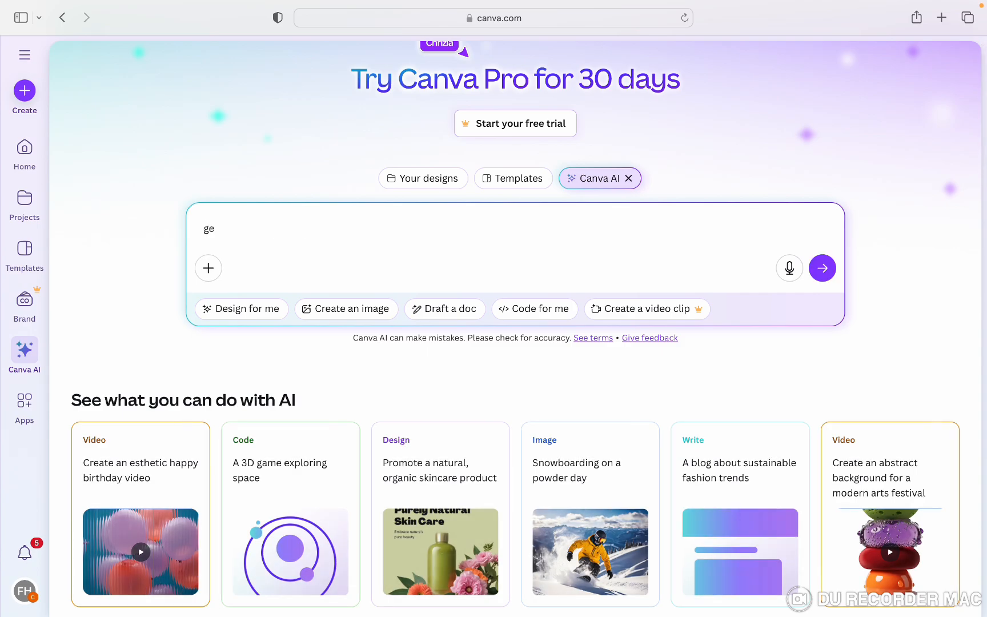
text(nerate a cute puppy)
key(Return)
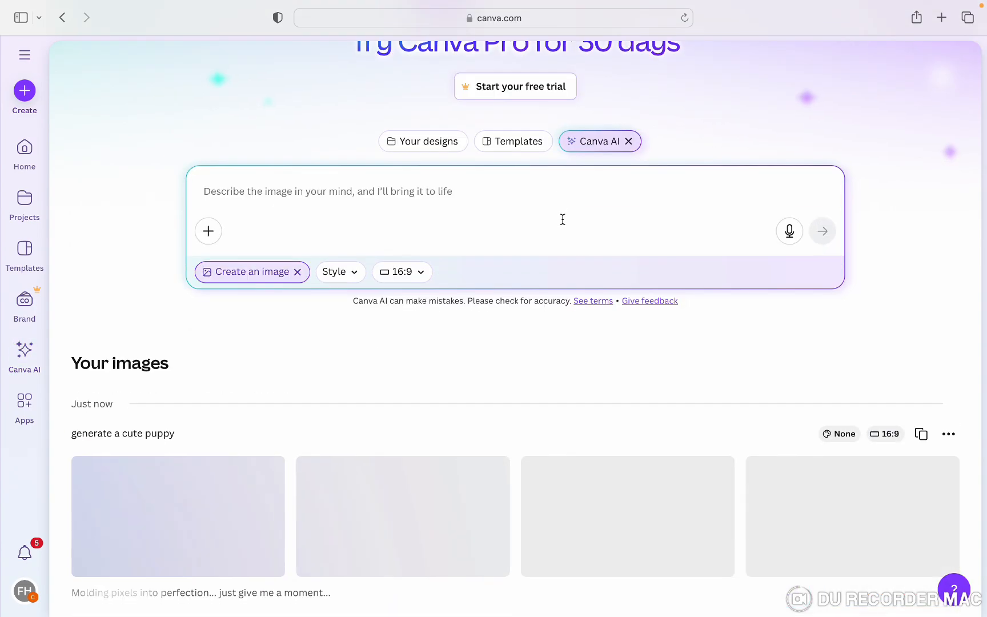
- Examine the generated puppy images and the earlier beach and capybara image sets
scroll(563, 219, down, 5)
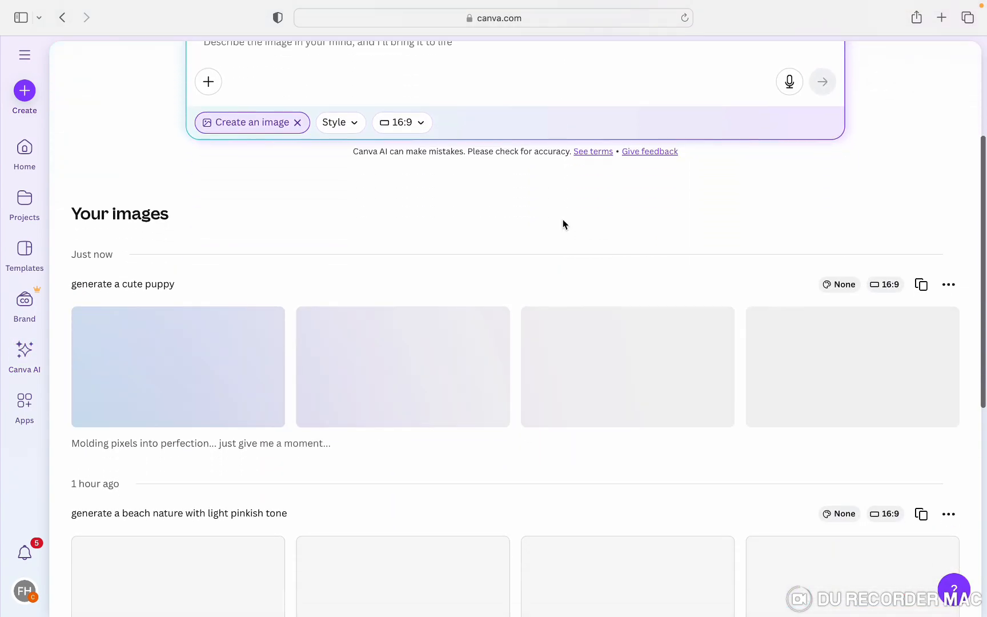
scroll(369, 282, up, 2)
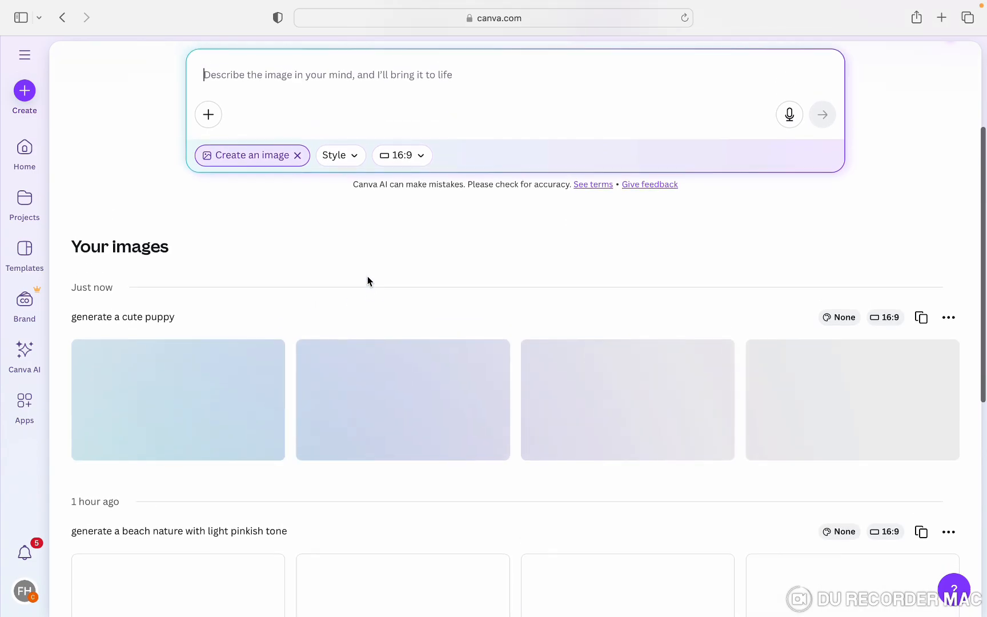
scroll(369, 282, down, 3)
scroll(368, 281, down, 5)
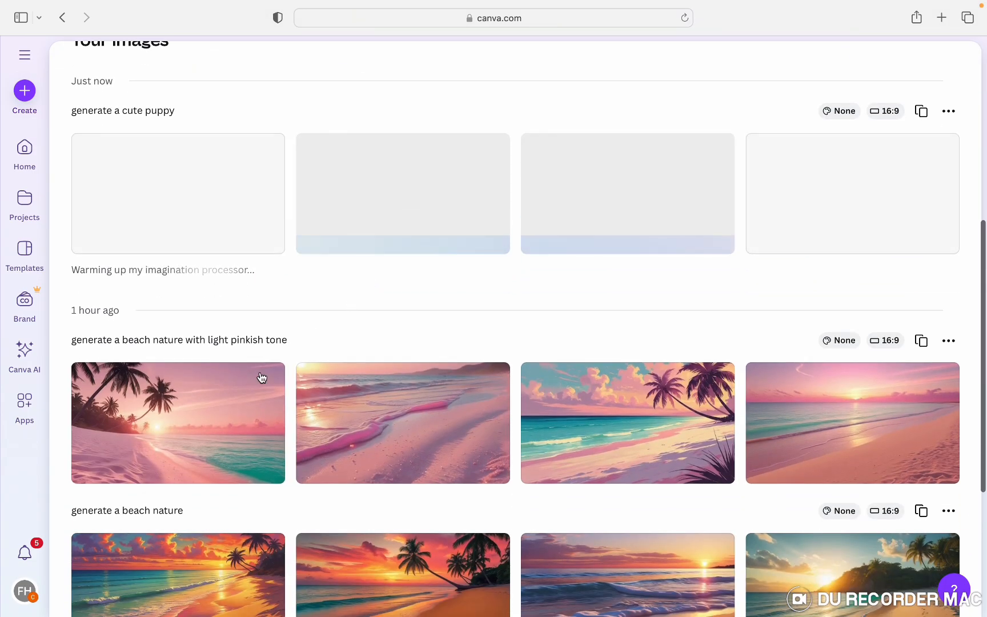
scroll(257, 374, down, 3)
scroll(221, 398, down, 5)
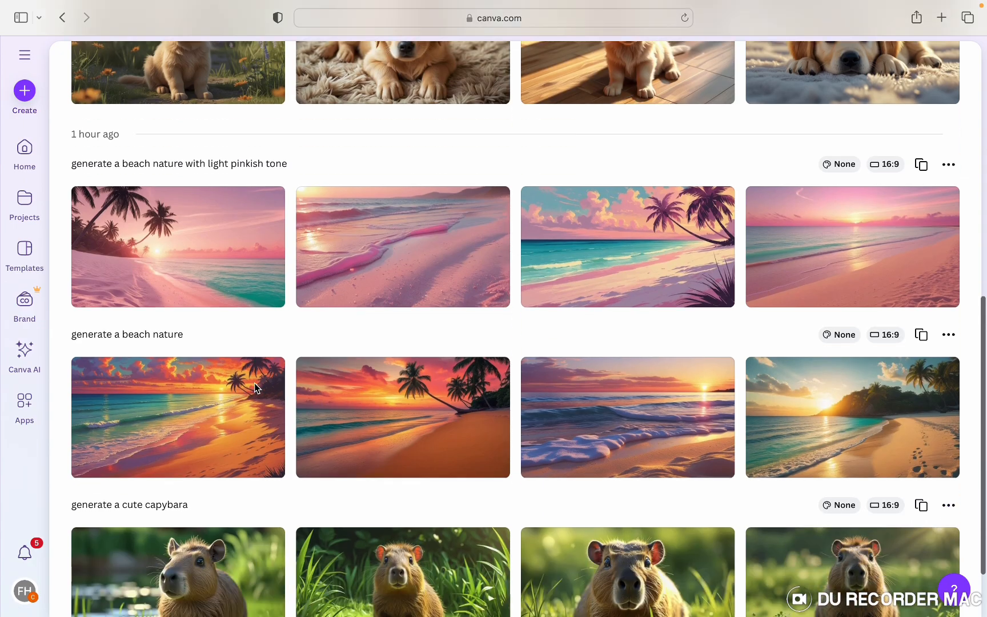
scroll(191, 429, up, 12)
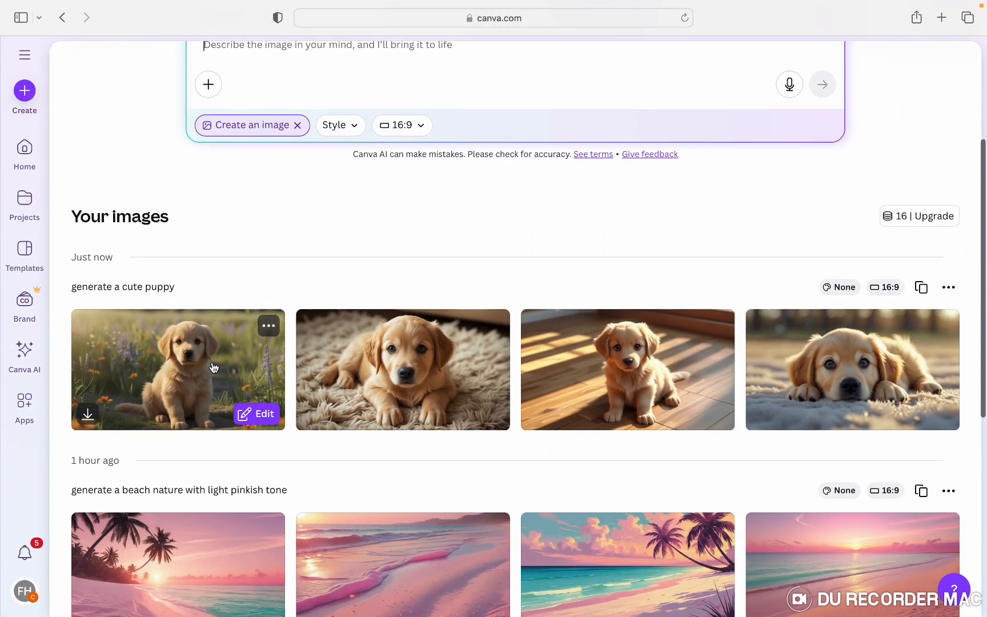
scroll(212, 400, up, 1)
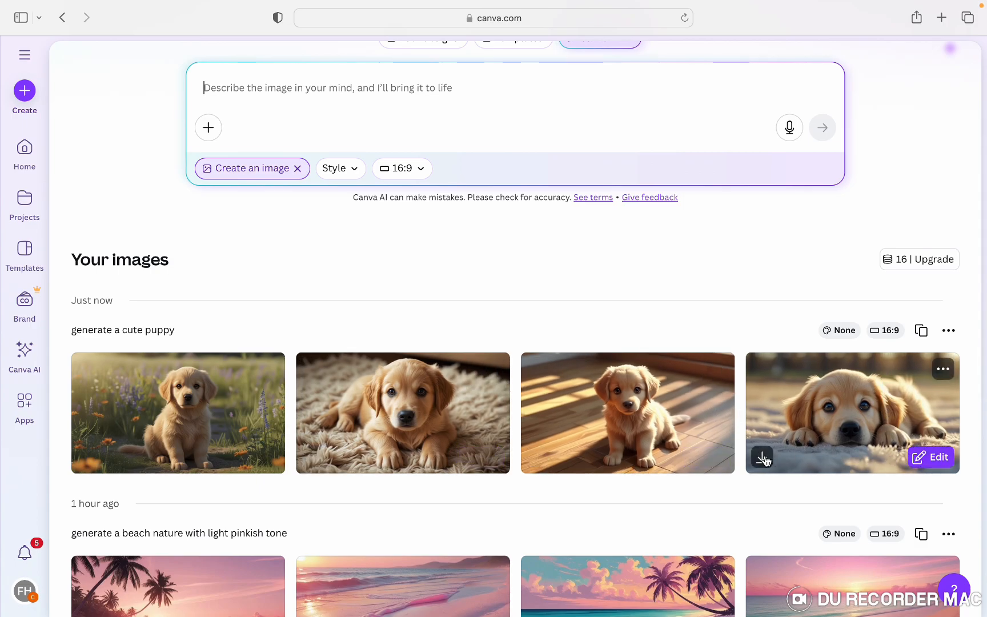
scroll(754, 438, up, 3)
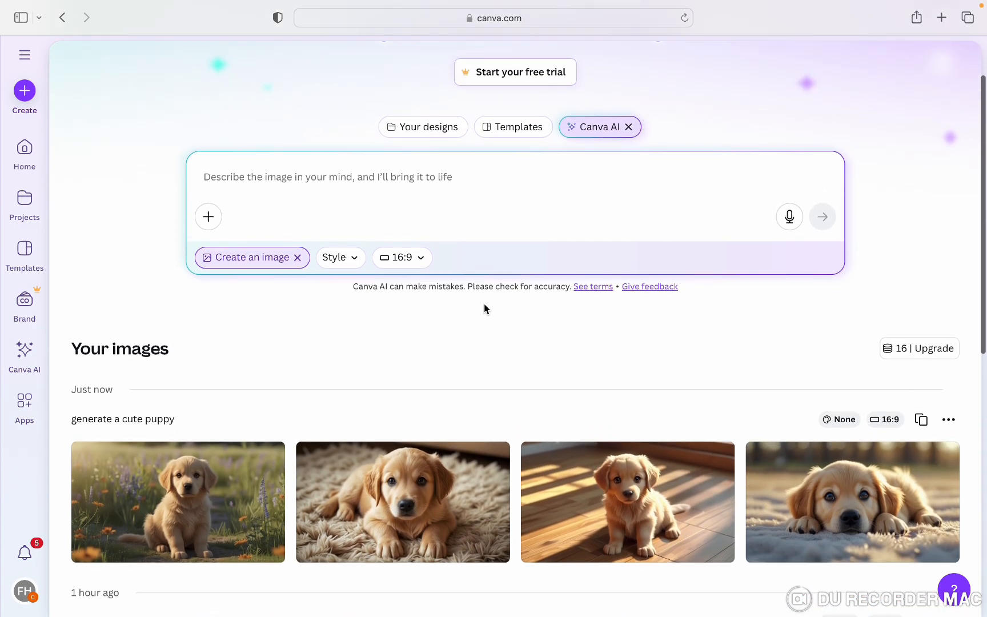
- Set the AI image style to Cinematic Concept and the aspect ratio to 1:1
click(344, 258)
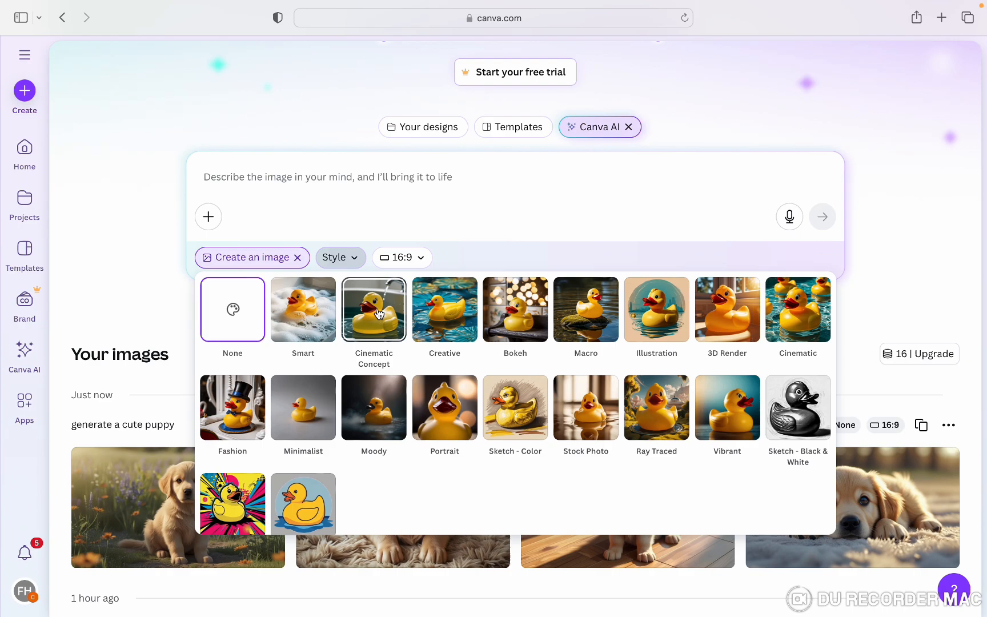
click(380, 314)
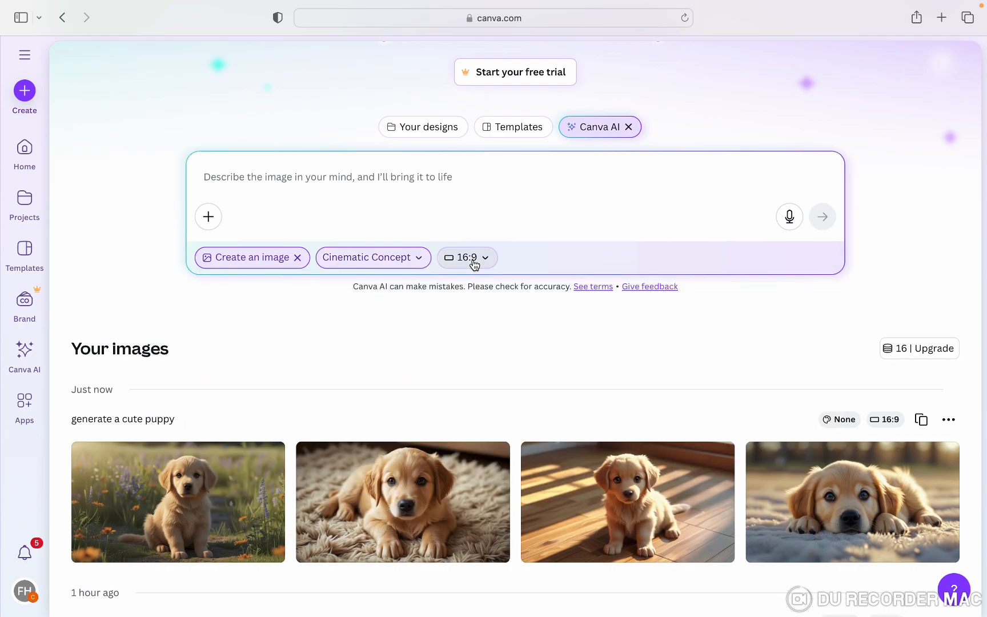
click(473, 261)
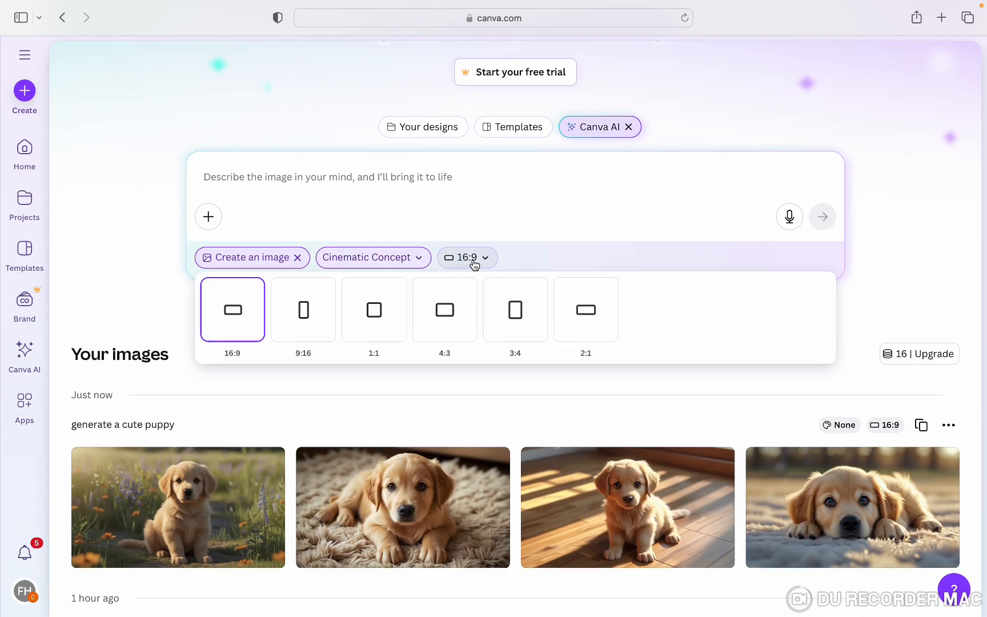
click(375, 312)
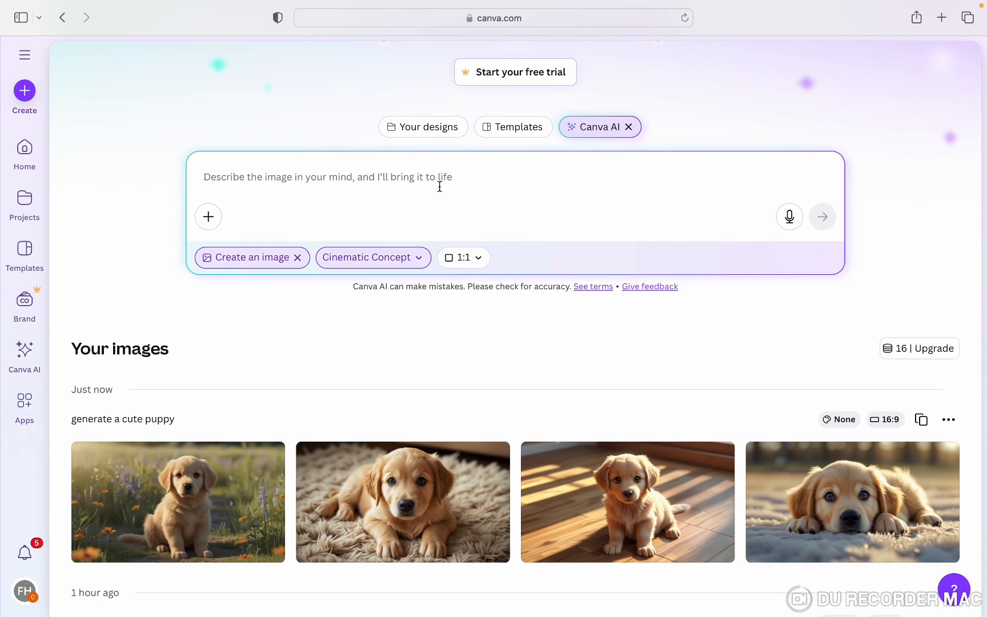
- Review the earlier AI images, then return to the home page and look over its recent designs
scroll(451, 372, down, 10)
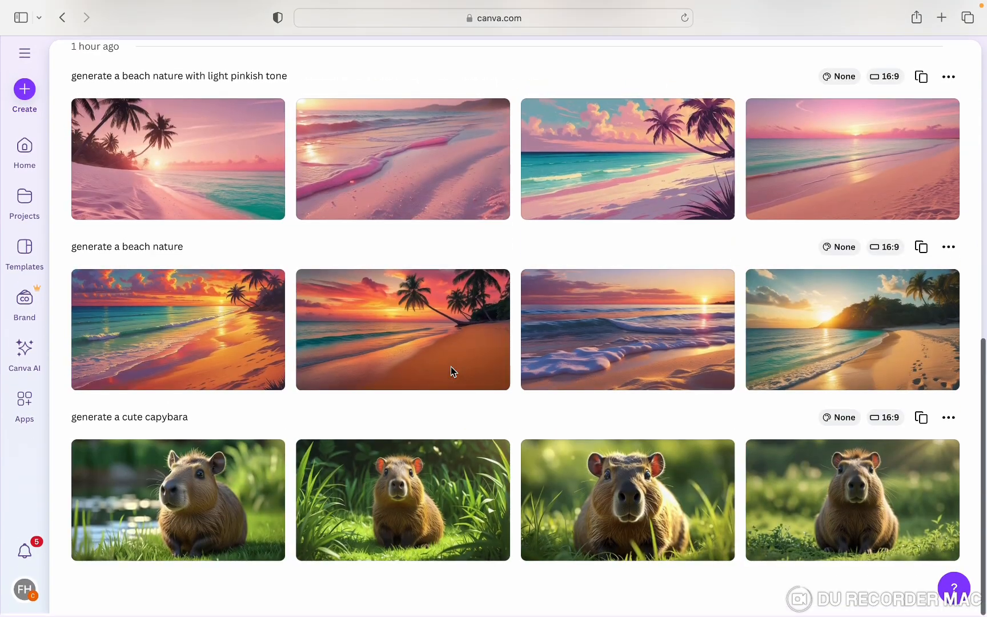
scroll(450, 372, up, 8)
scroll(451, 372, up, 2)
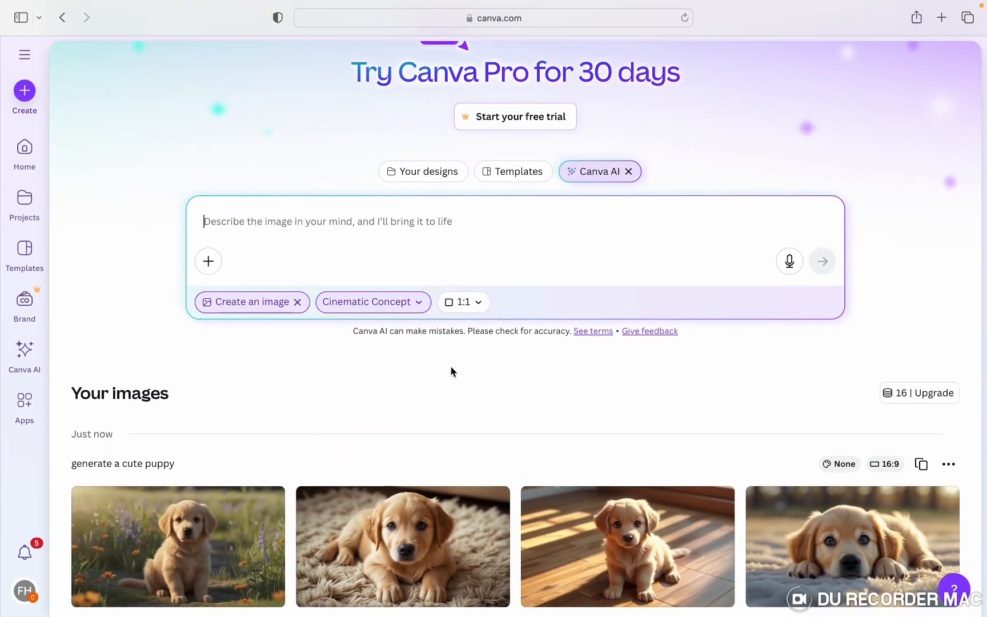
click(25, 156)
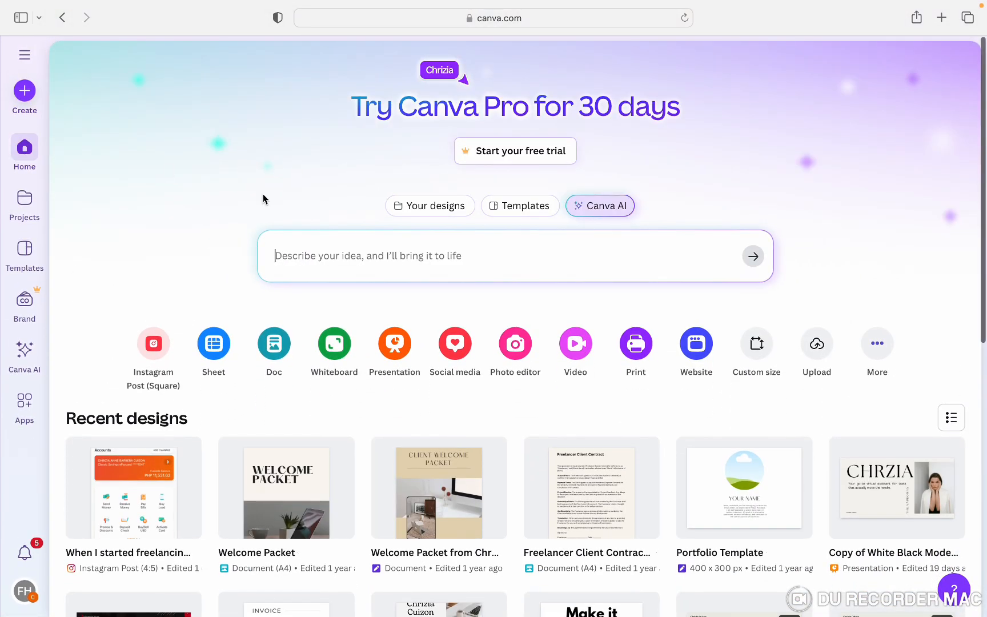
scroll(410, 276, down, 2)
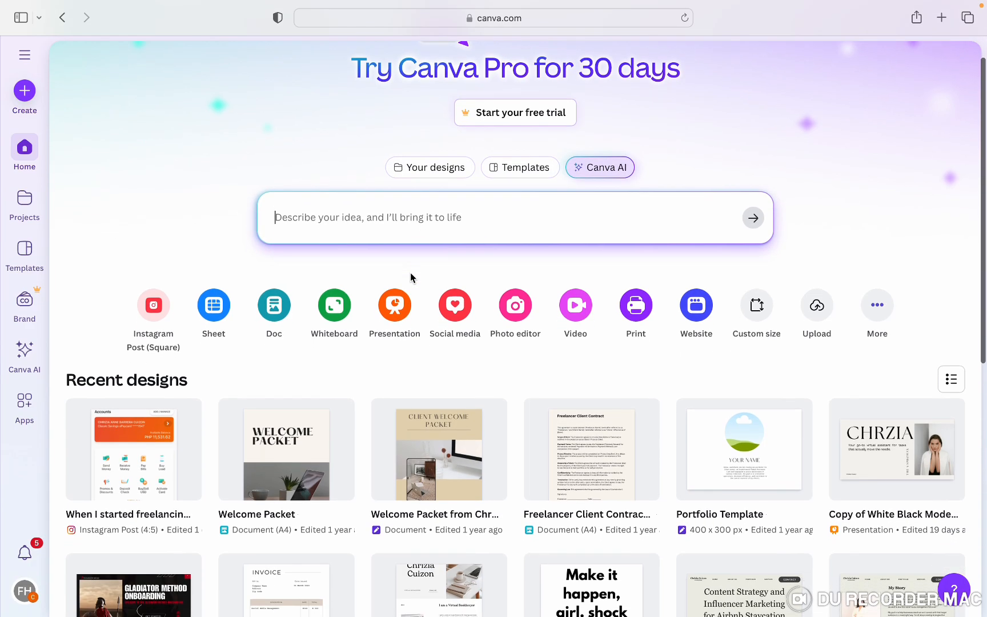
scroll(410, 277, down, 4)
scroll(410, 277, up, 5)
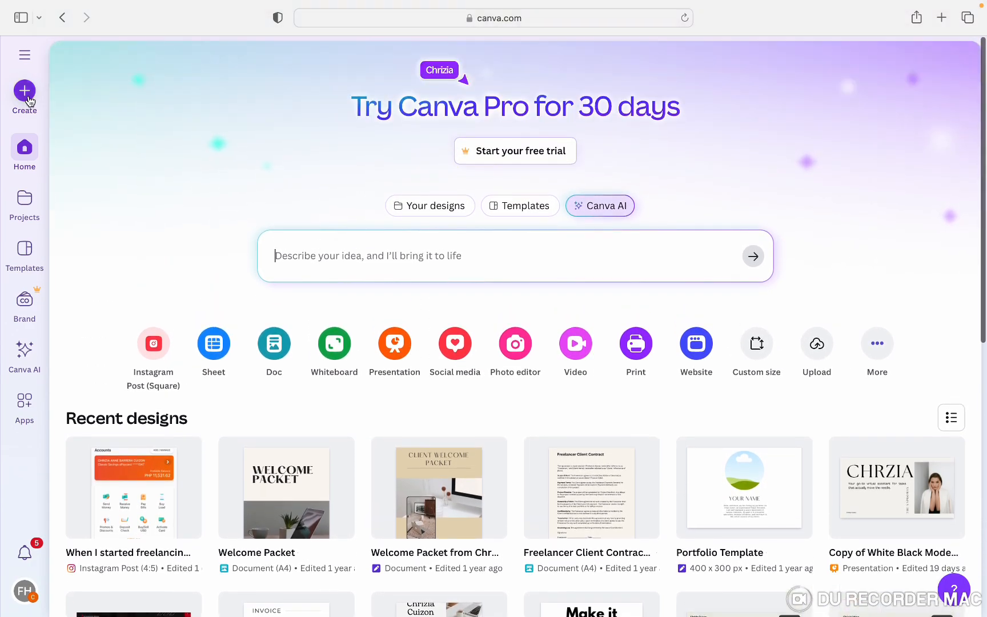
- Start creating a design and browse the suggested formats for new designs
click(27, 96)
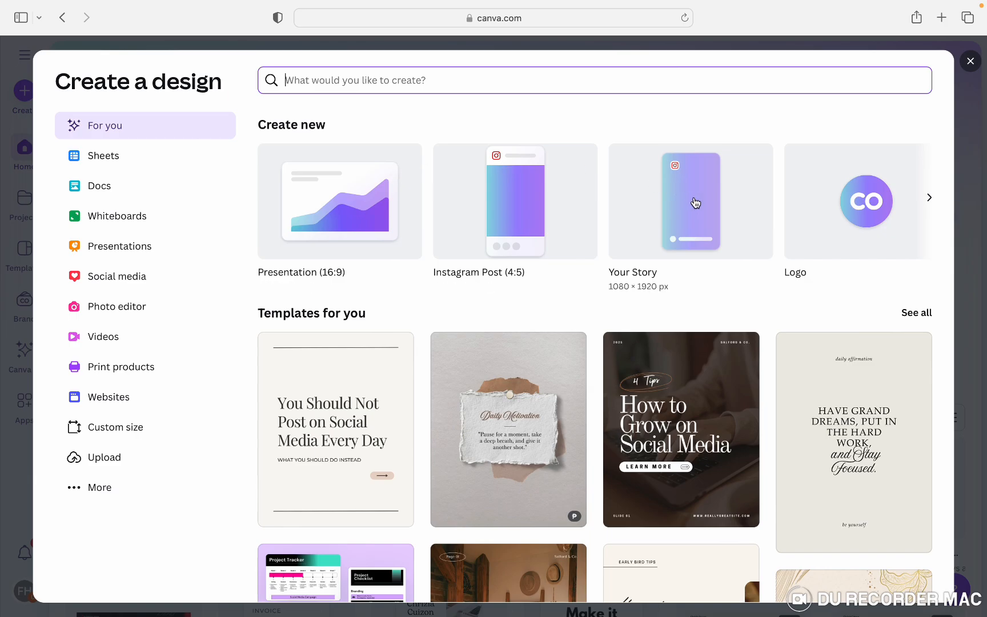
scroll(696, 204, right, 5)
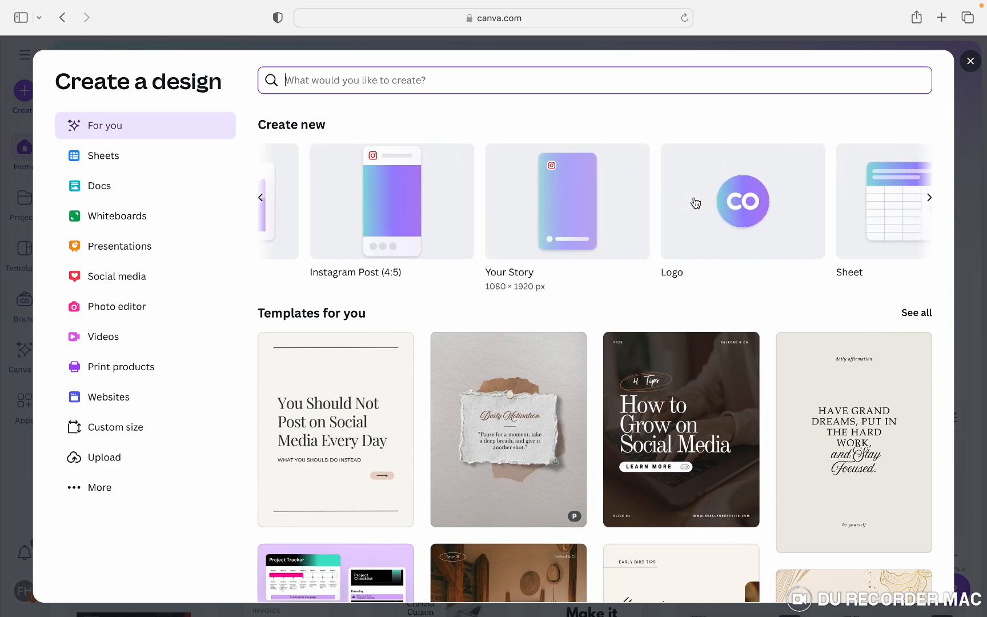
scroll(696, 203, left, 5)
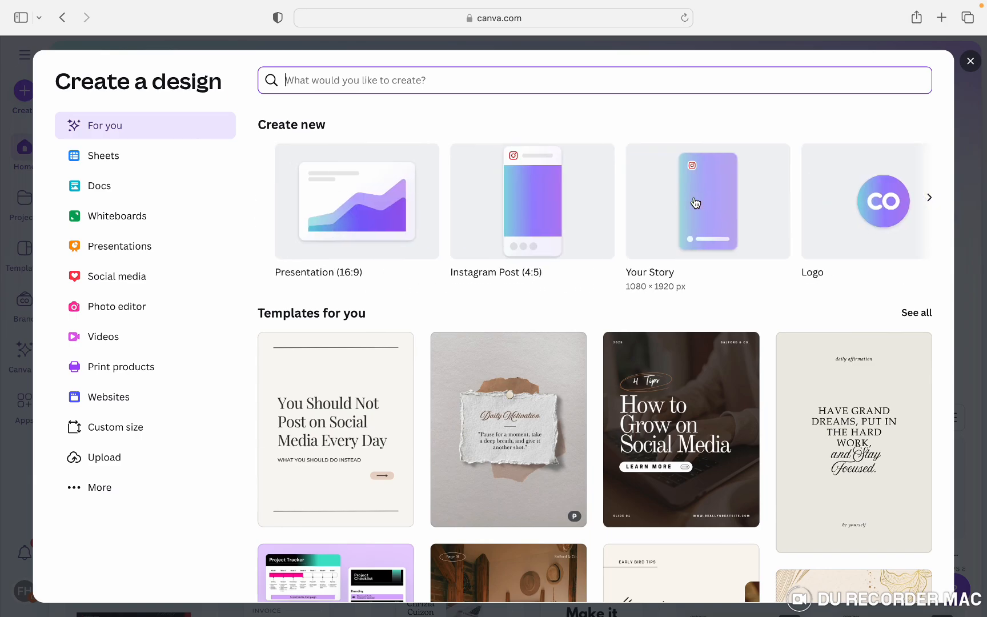
scroll(620, 226, right, 6)
scroll(619, 227, right, 5)
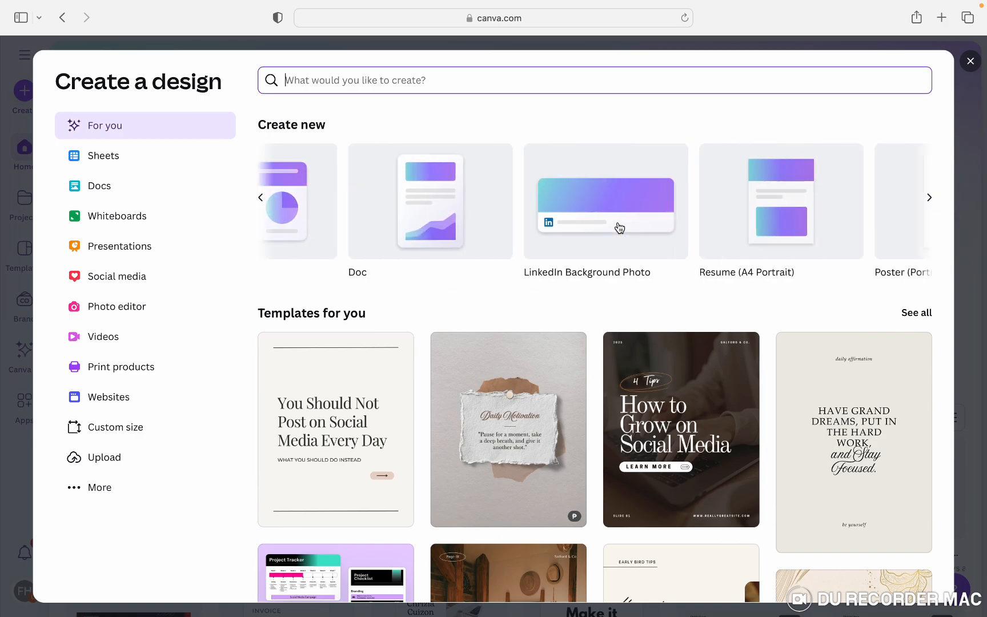
- Search the design types for "facebook", then clear the search and browse the suggested templates
text(facebook)
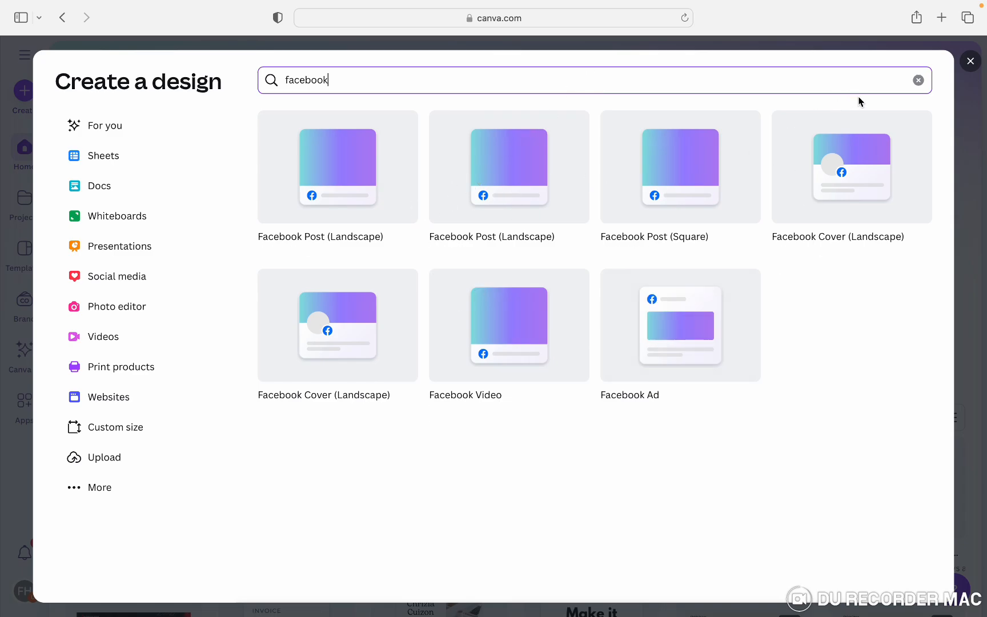
click(919, 80)
scroll(637, 333, down, 10)
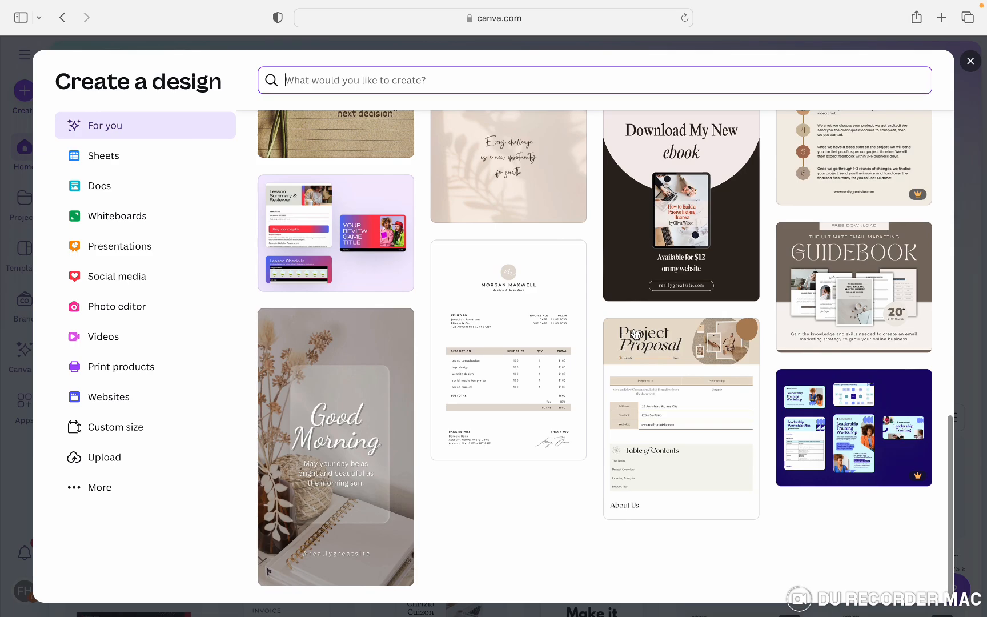
scroll(636, 334, up, 15)
scroll(635, 333, down, 4)
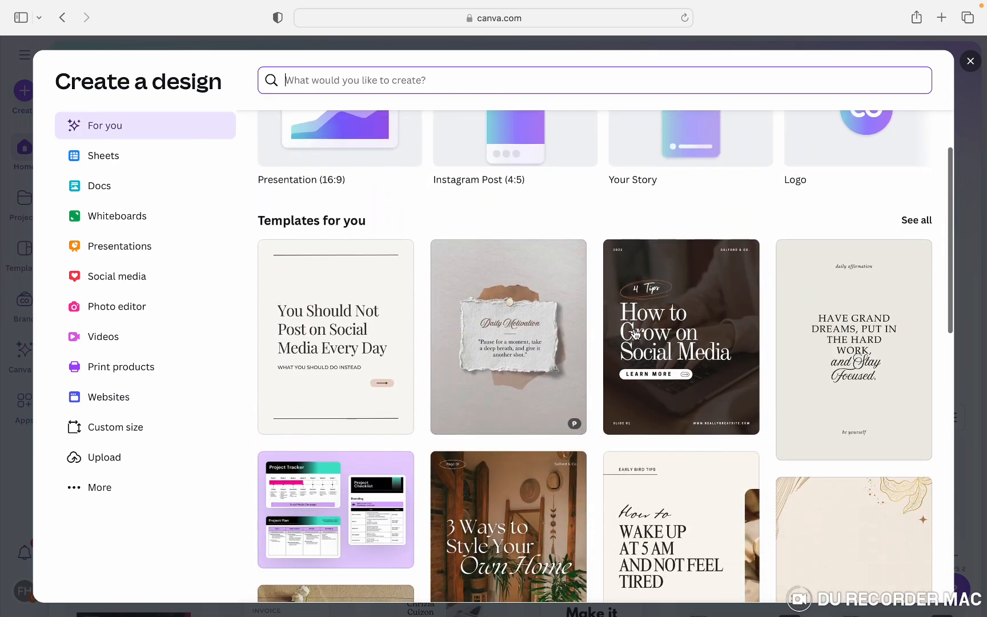
scroll(636, 333, up, 4)
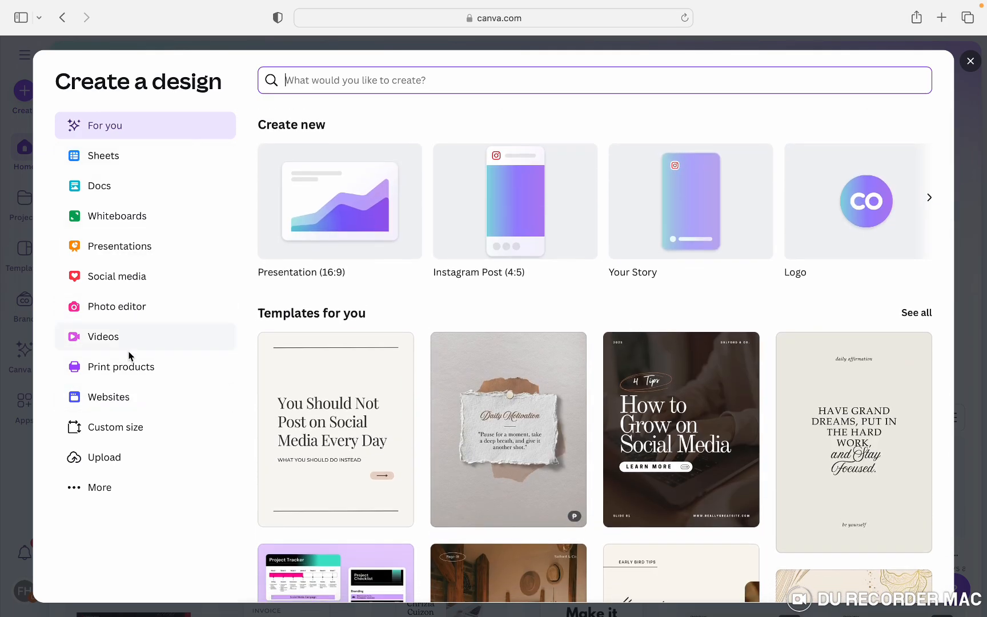
- Browse the additional design types grouped by purpose, then close the design creation window
click(138, 490)
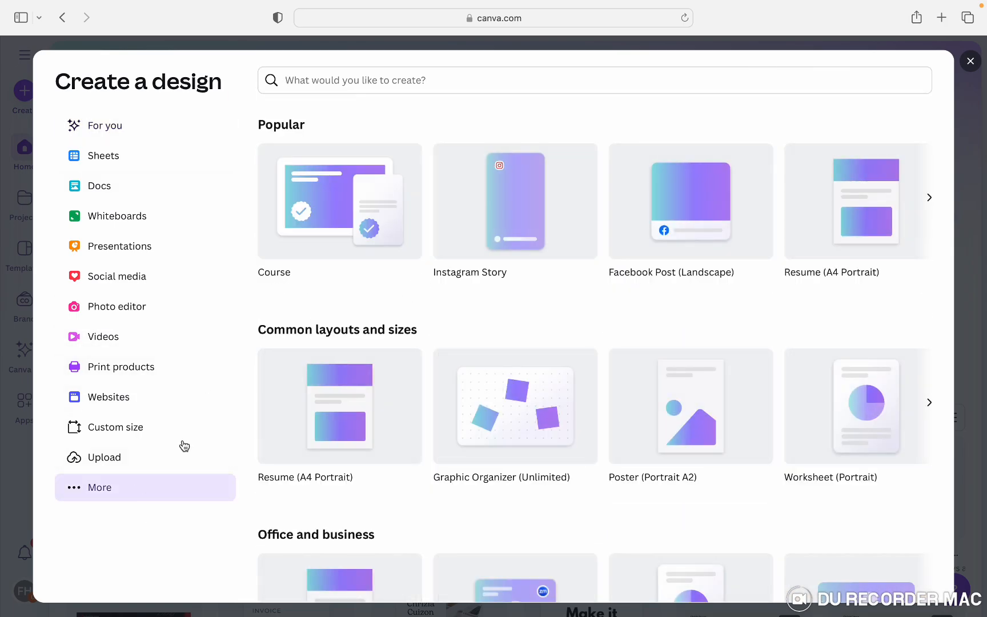
scroll(397, 287, down, 6)
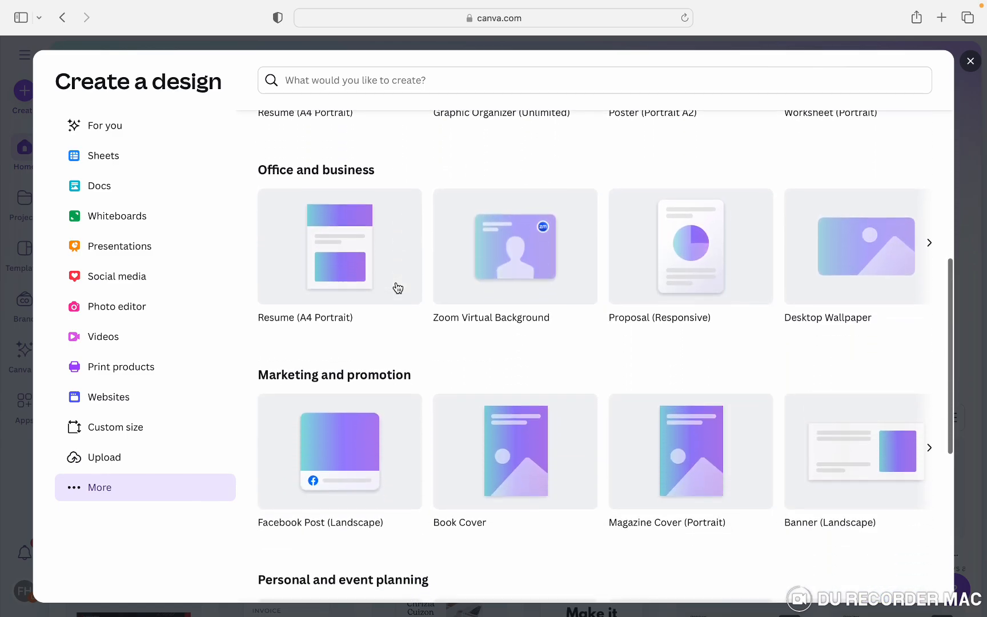
scroll(398, 286, down, 3)
scroll(398, 287, up, 8)
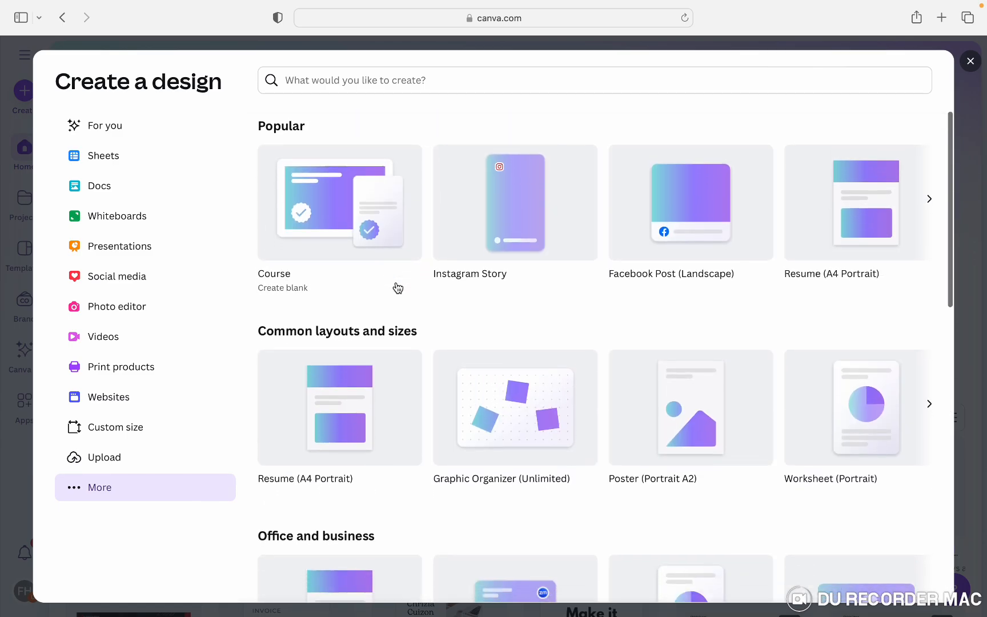
click(971, 66)
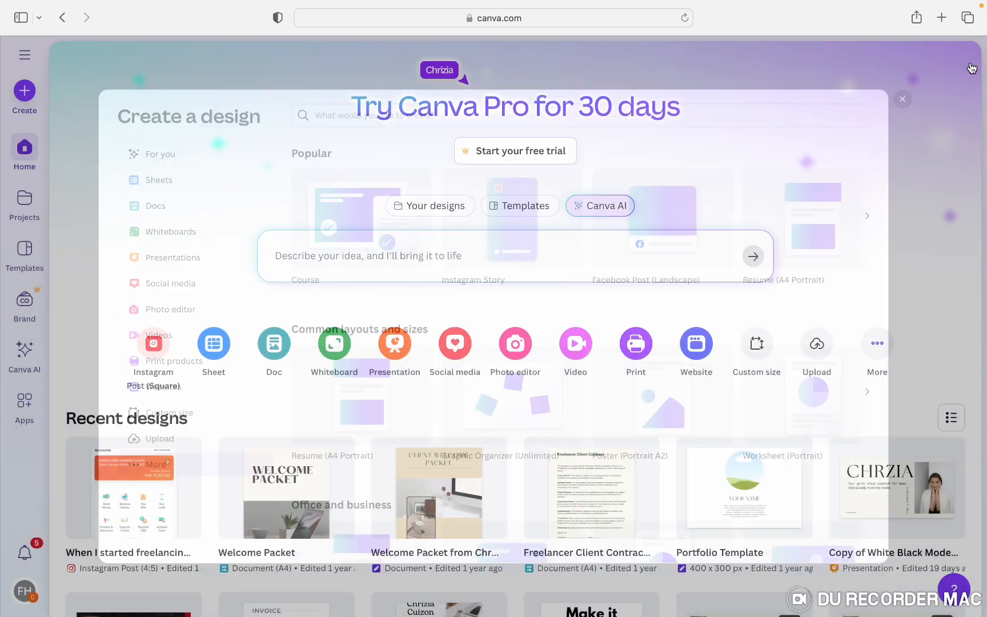
- Open the projects overview and look through its recent designs, folders and full design list
click(29, 201)
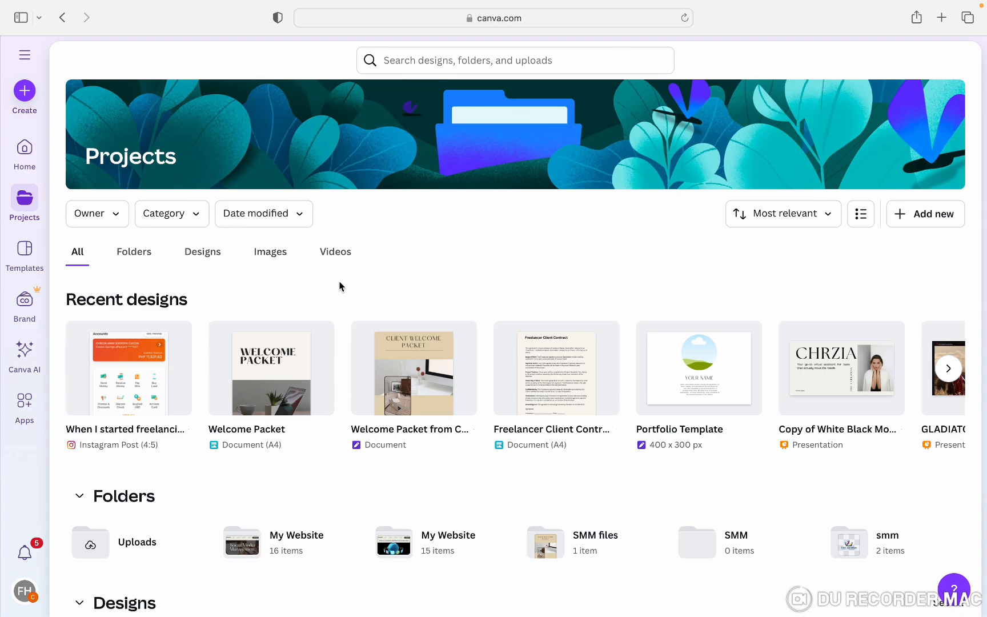
scroll(338, 286, down, 1)
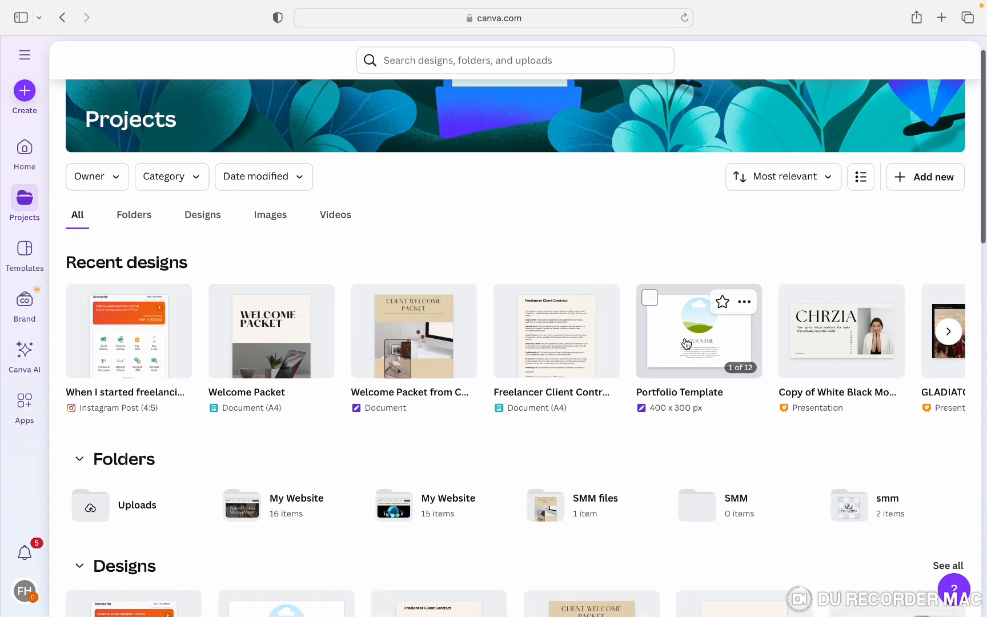
scroll(685, 342, down, 4)
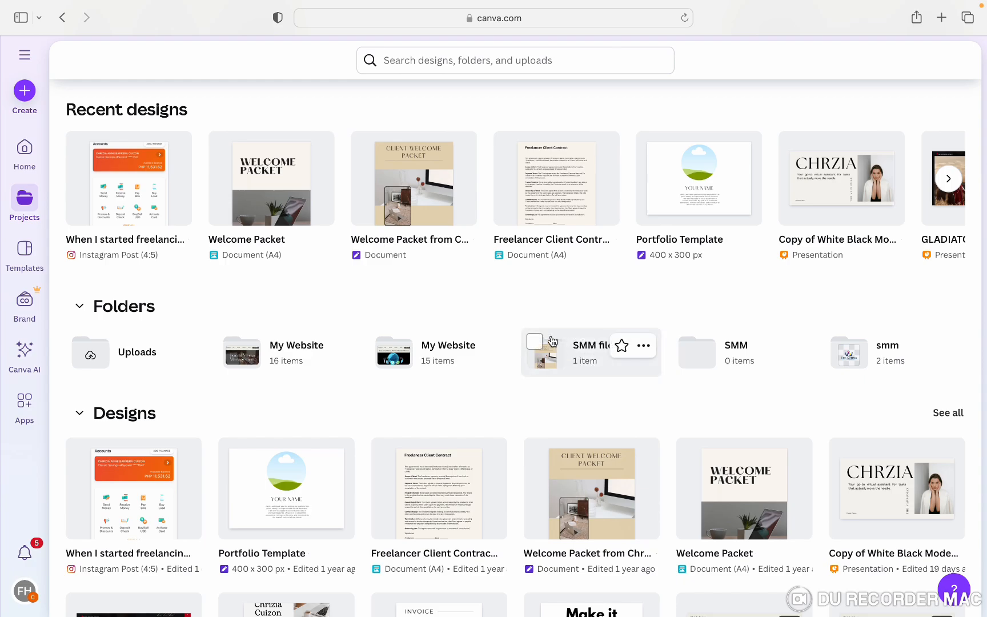
scroll(553, 344, down, 4)
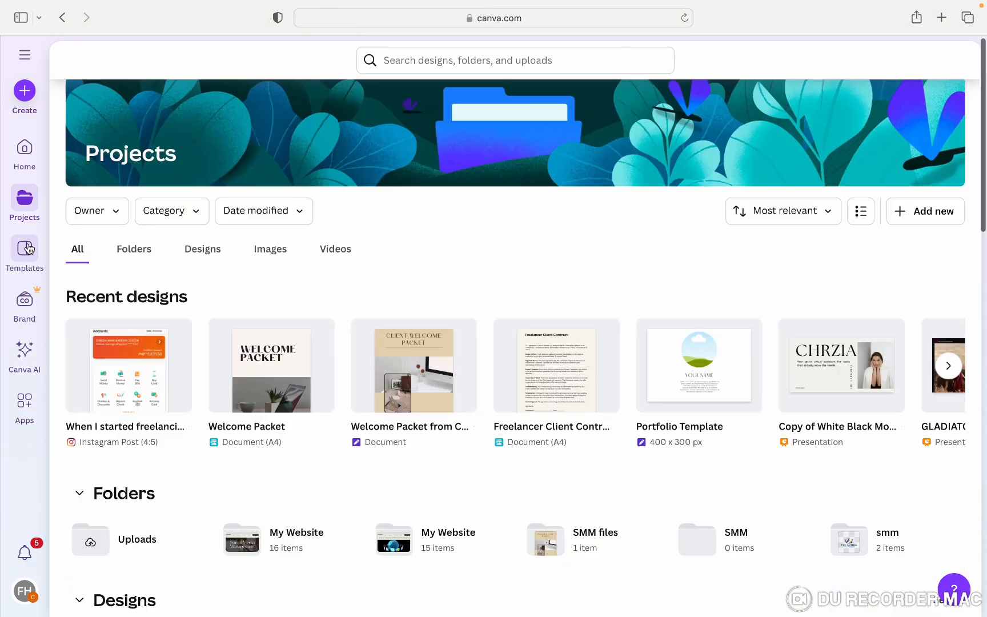
- Open the templates overview and look through its categories and suggested templates
click(27, 248)
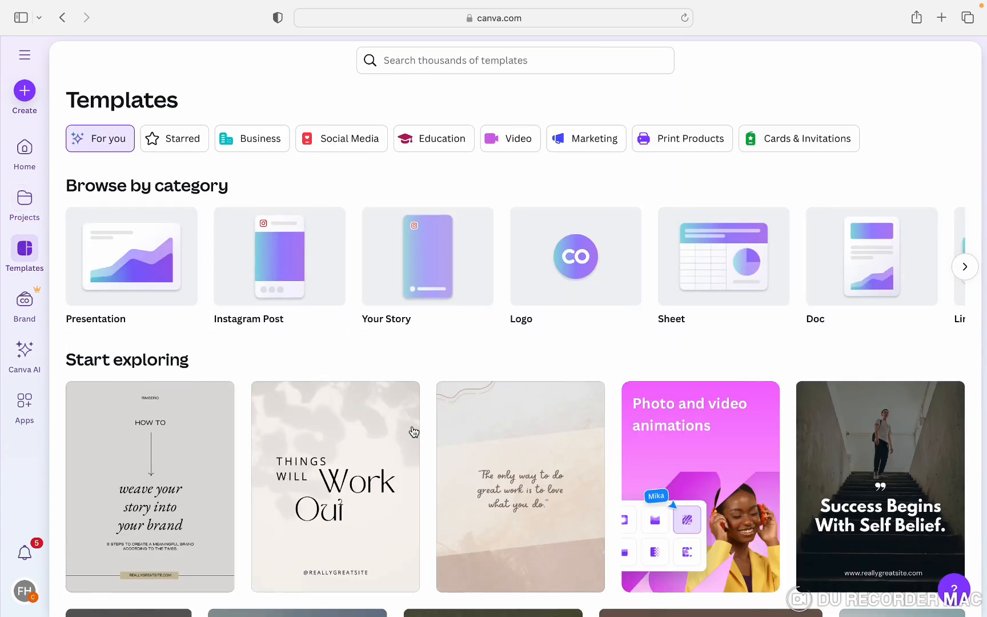
scroll(407, 434, down, 8)
scroll(407, 439, down, 18)
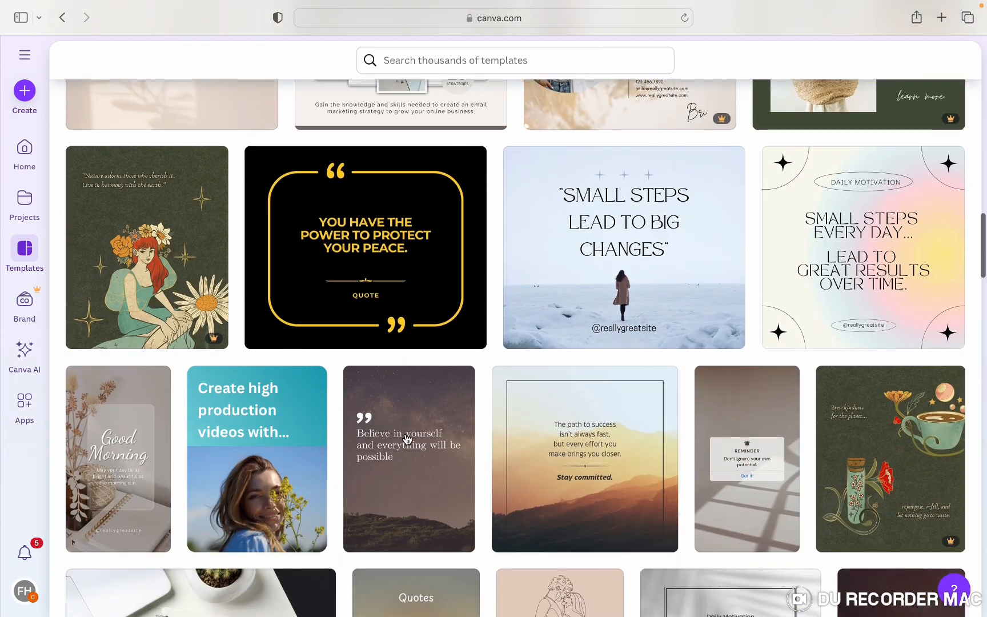
- View the Brand Kits page and the Canva AI page
click(33, 318)
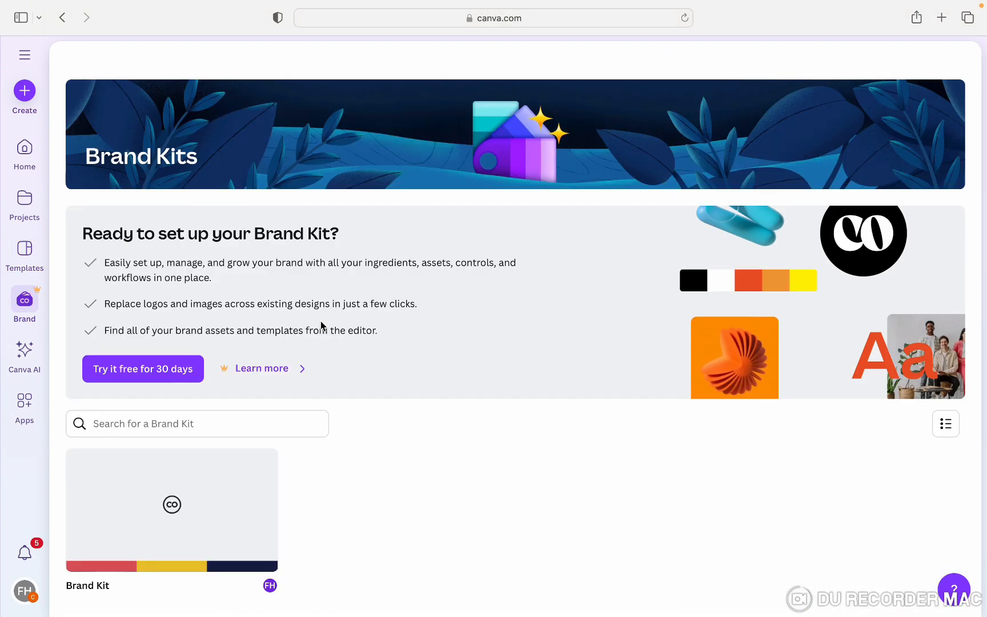
scroll(321, 327, down, 1)
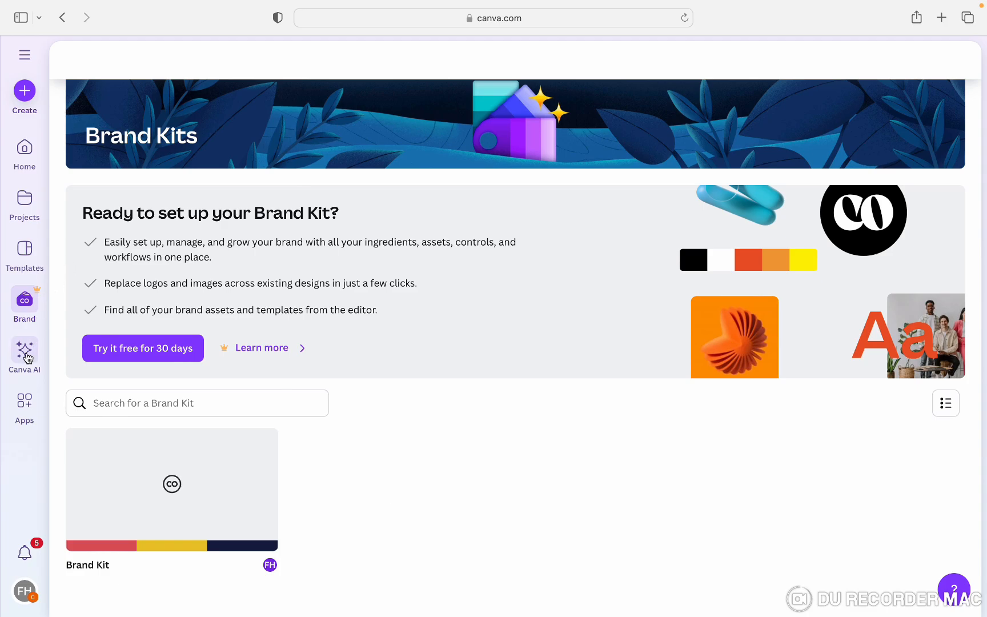
click(26, 358)
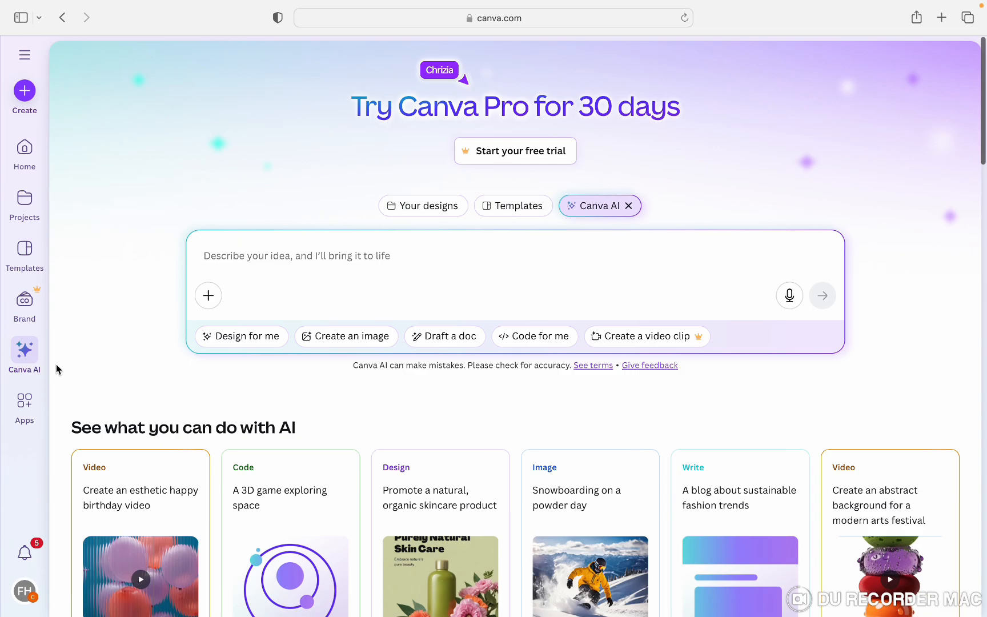
- Open the apps directory and look through the top picks, new releases and apps grouped by purpose
click(25, 401)
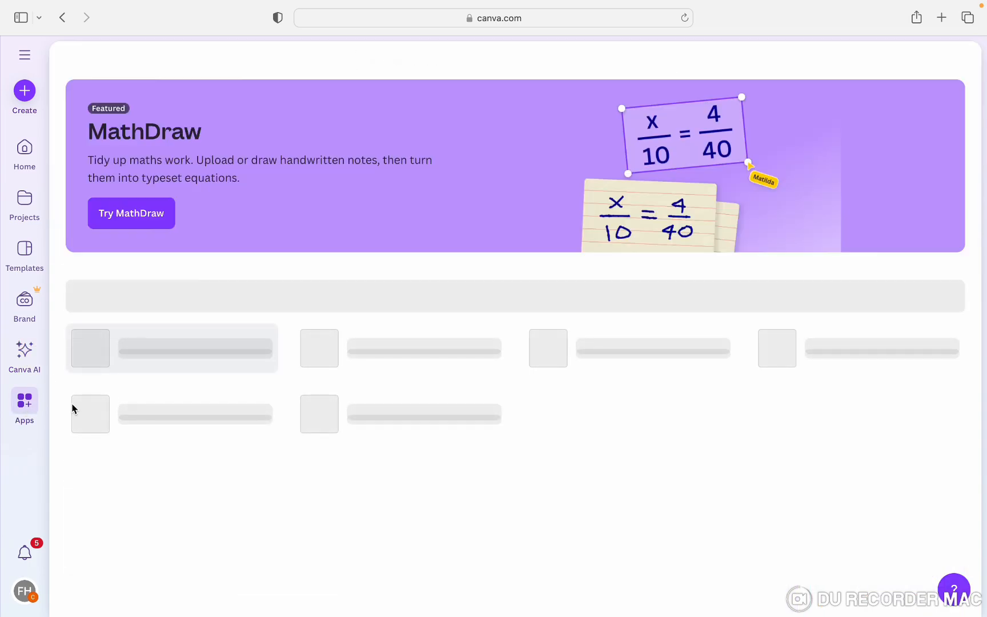
scroll(248, 439, down, 8)
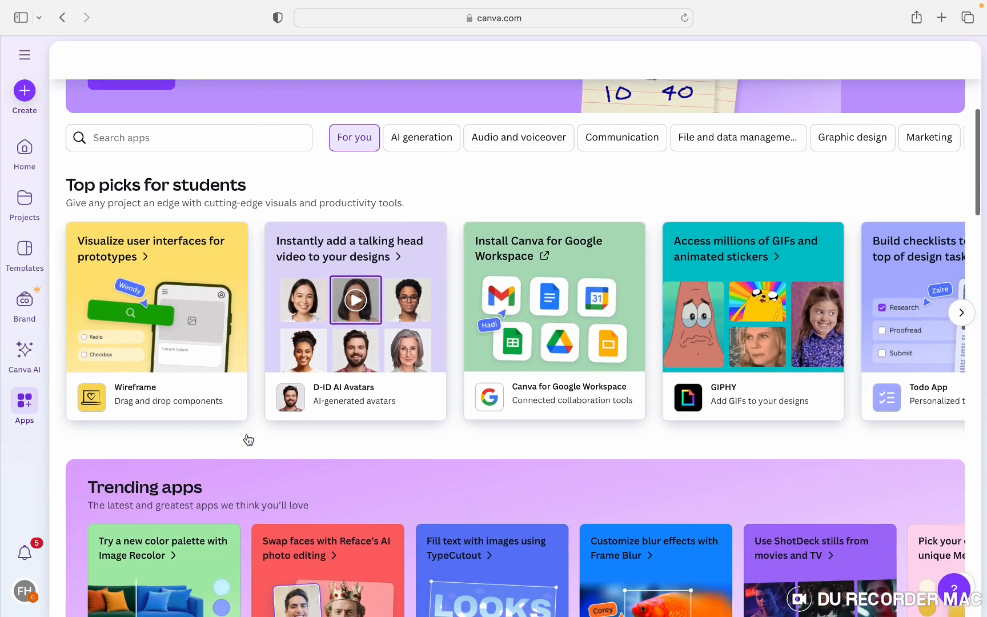
scroll(454, 406, down, 20)
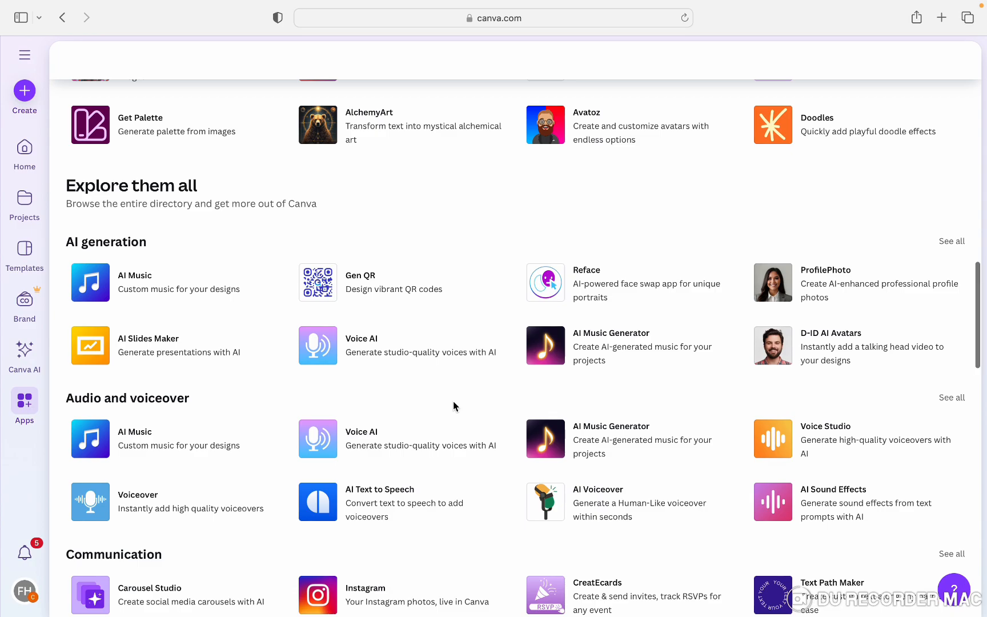
scroll(455, 406, down, 5)
scroll(453, 404, down, 2)
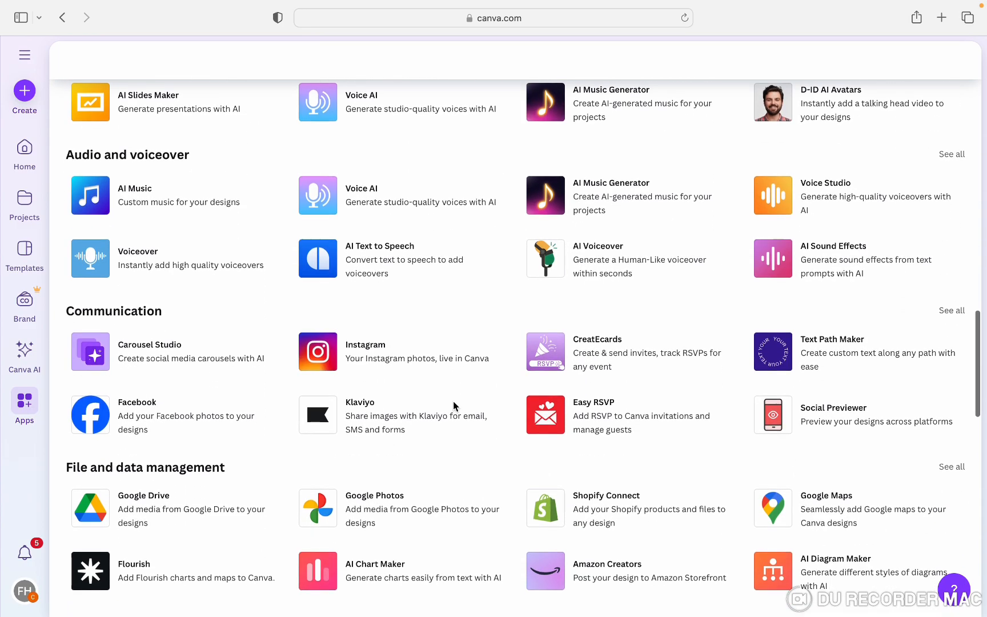
scroll(454, 404, up, 3)
scroll(455, 407, up, 10)
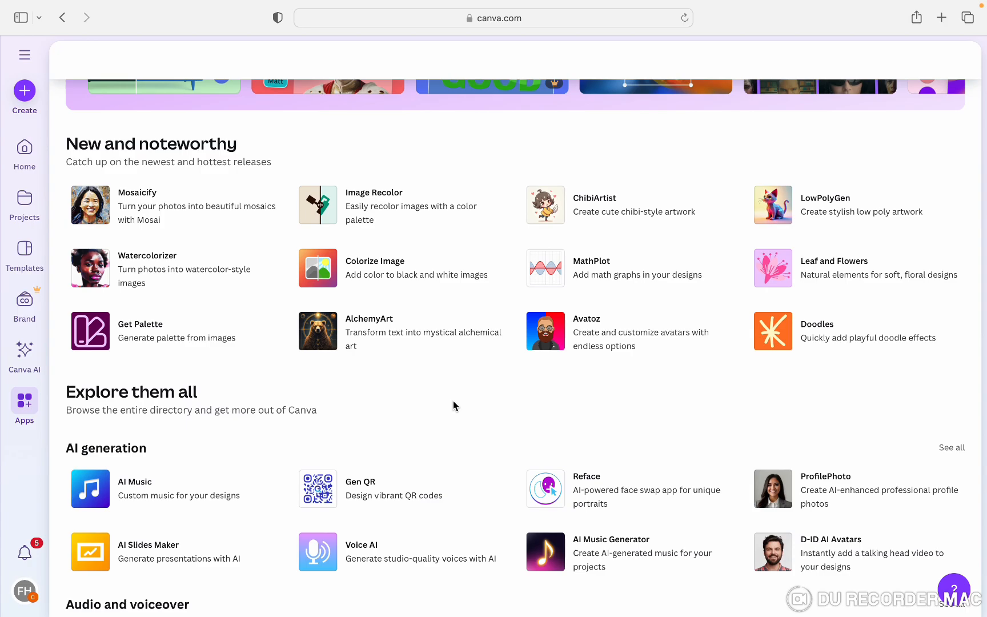
scroll(454, 405, up, 3)
- Search the design types for "instagram" and create a blank Instagram Post (4:5) design
click(26, 99)
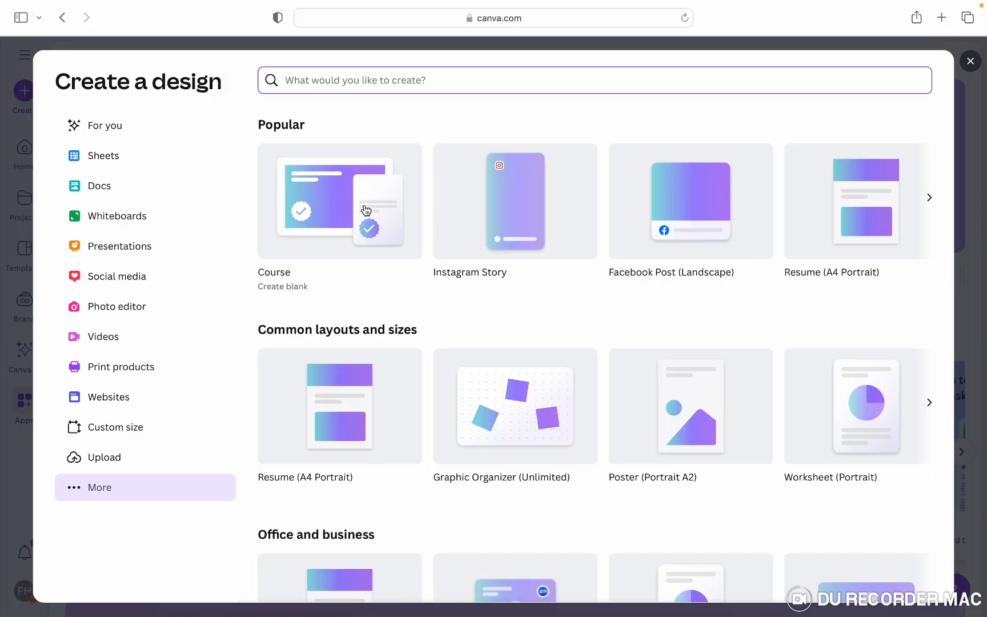
click(484, 77)
text(in)
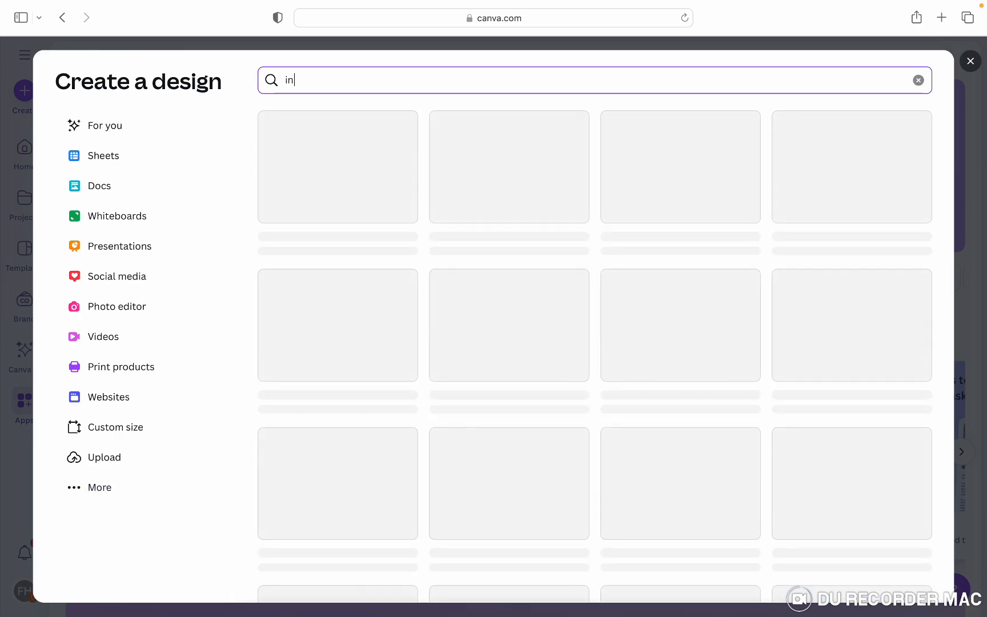
text(stagram)
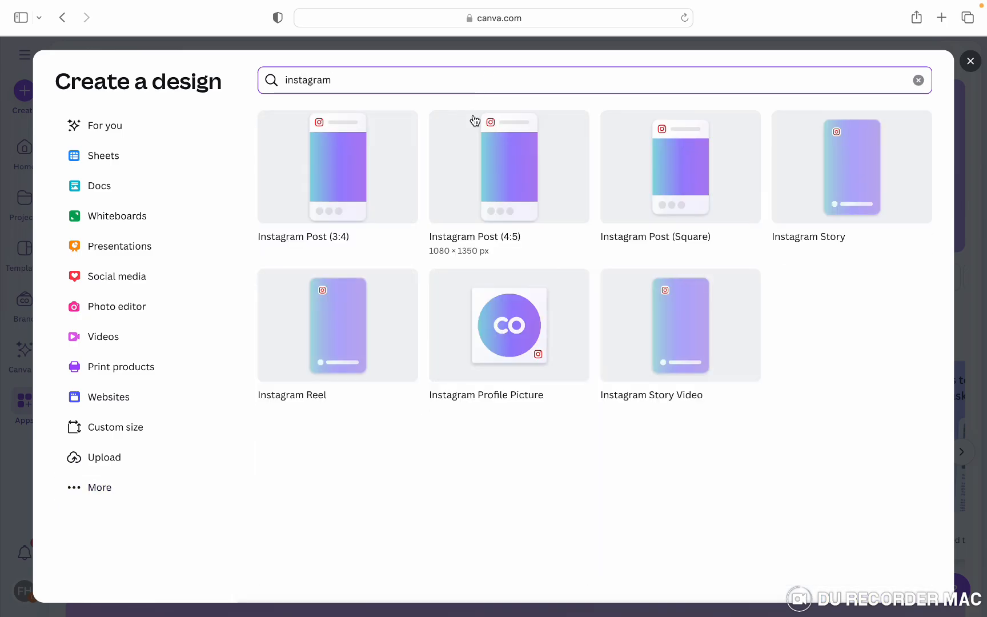
click(497, 169)
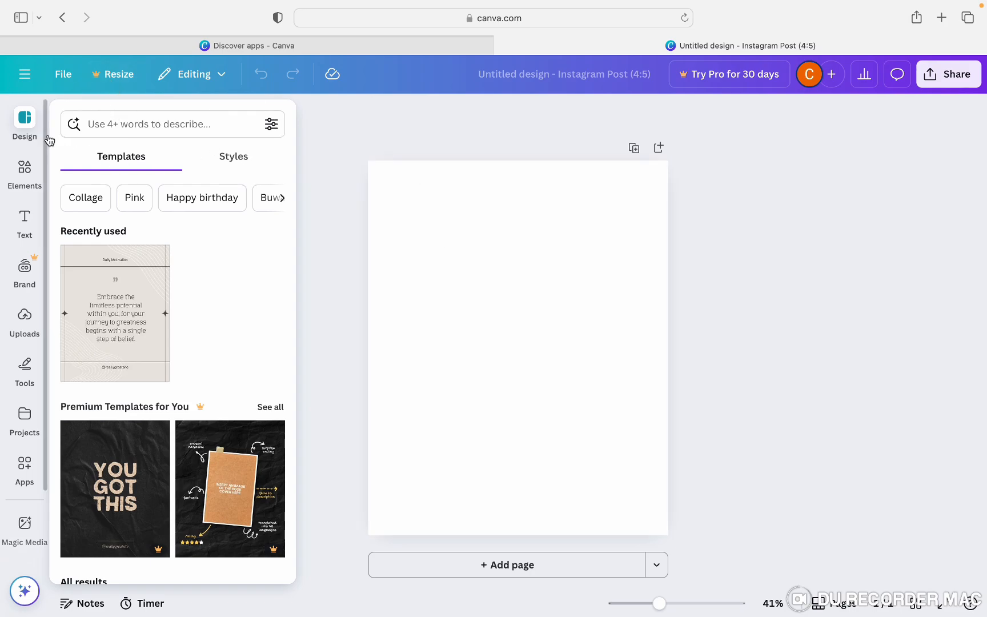
- Search the editor's templates for "motivational quotes"
click(135, 126)
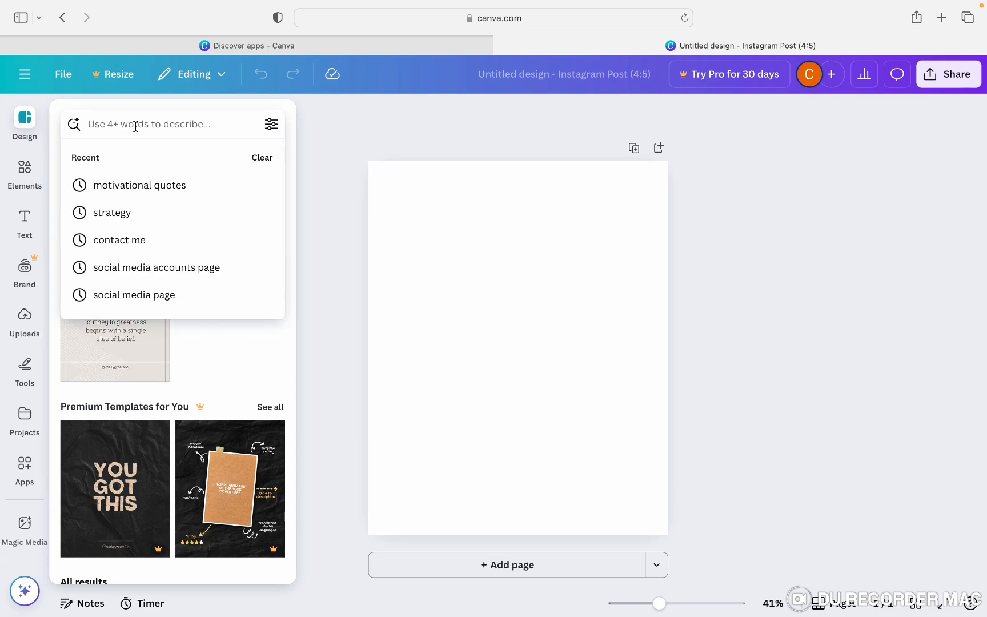
text(quote)
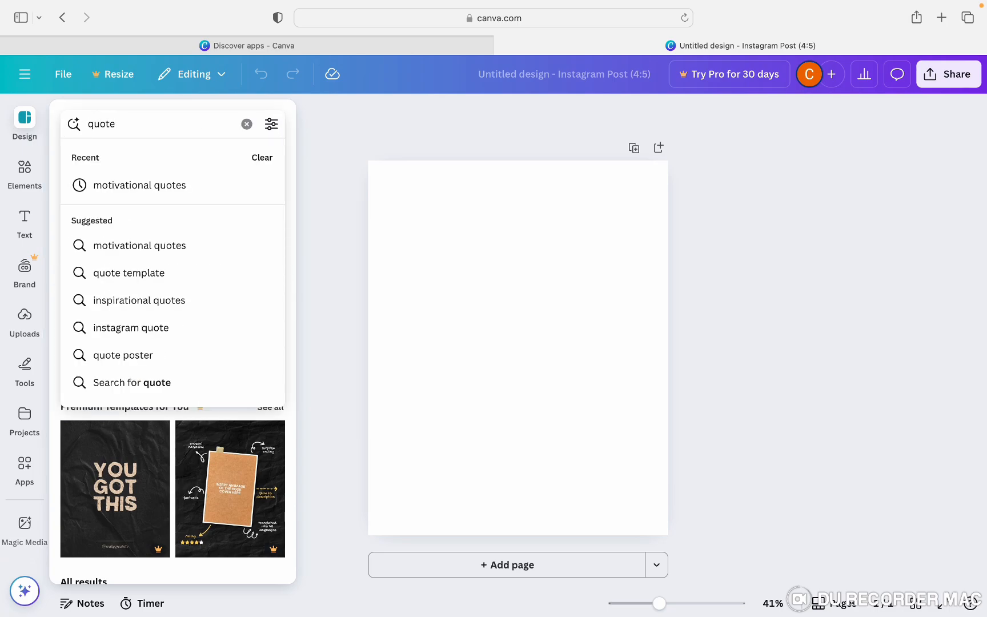
click(165, 185)
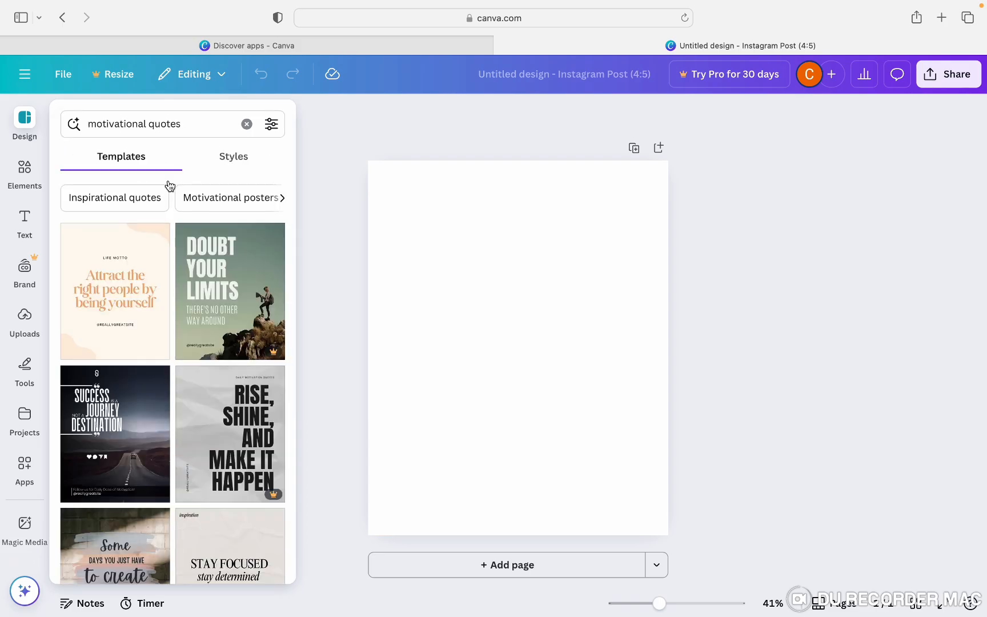
- Browse the motivational quote templates and apply the beige "Hope is the bridge that connects dreams to reality" template to the page
scroll(186, 277, down, 1)
scroll(196, 355, down, 2)
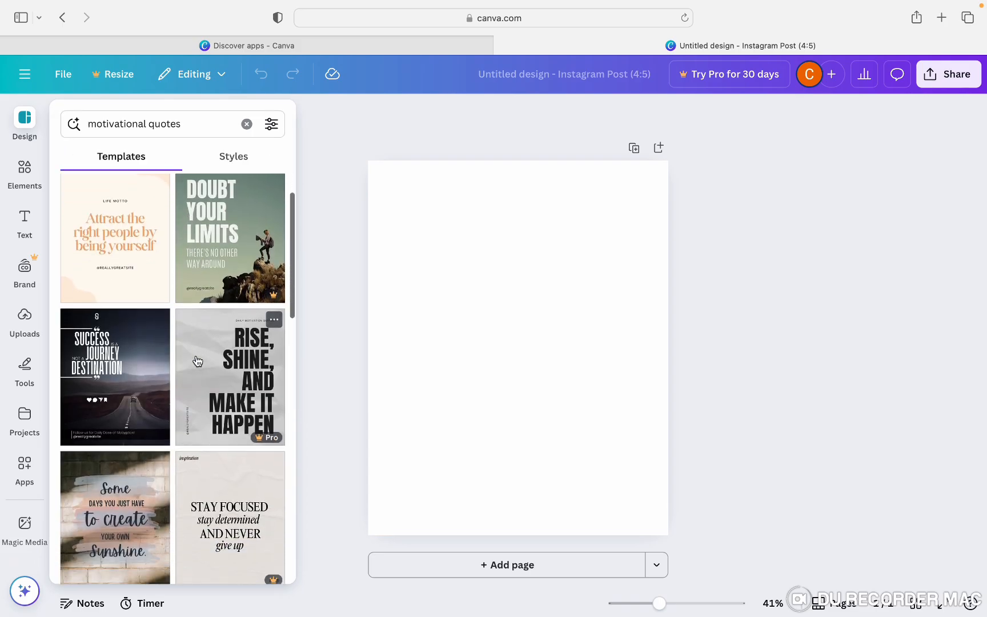
scroll(149, 361, down, 5)
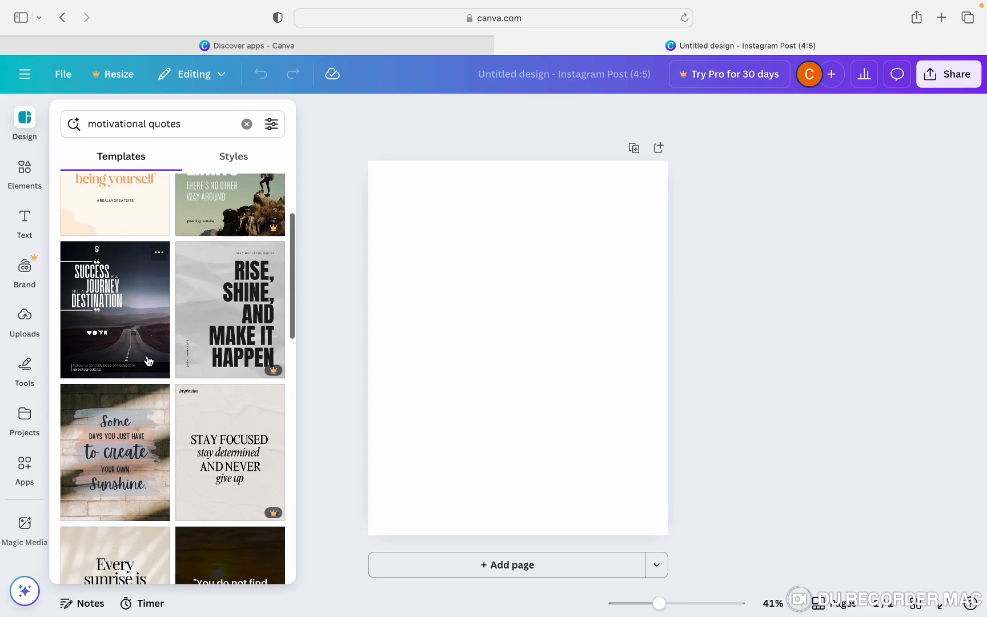
scroll(148, 361, down, 4)
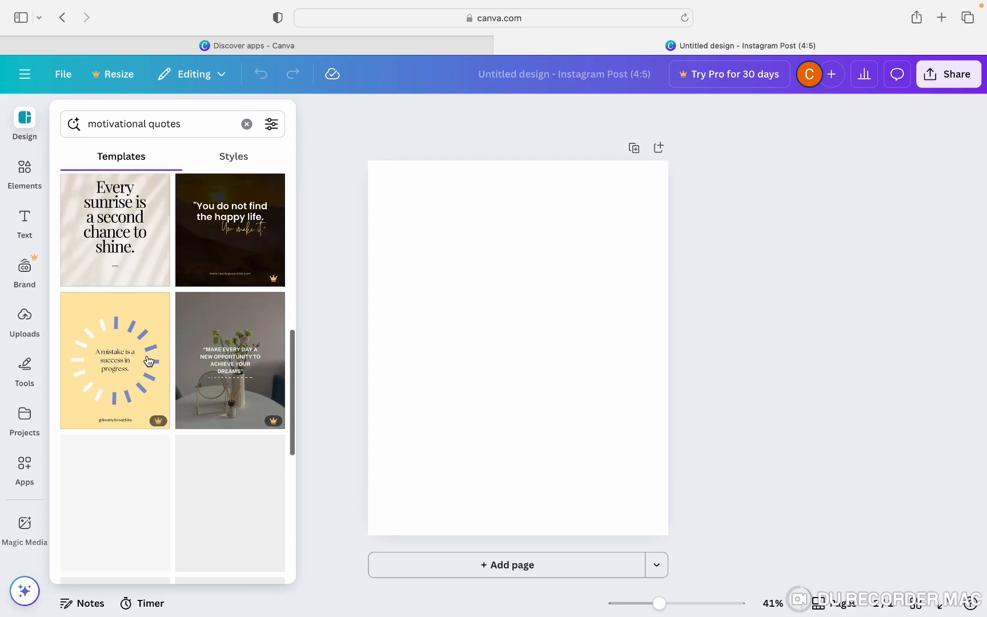
scroll(148, 360, down, 2)
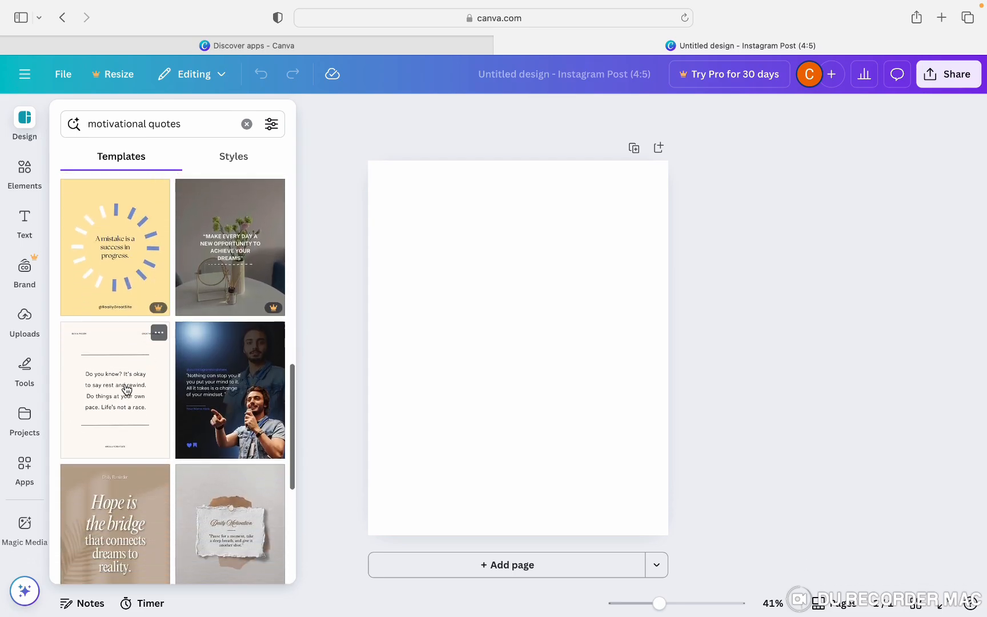
scroll(126, 411, down, 2)
click(123, 423)
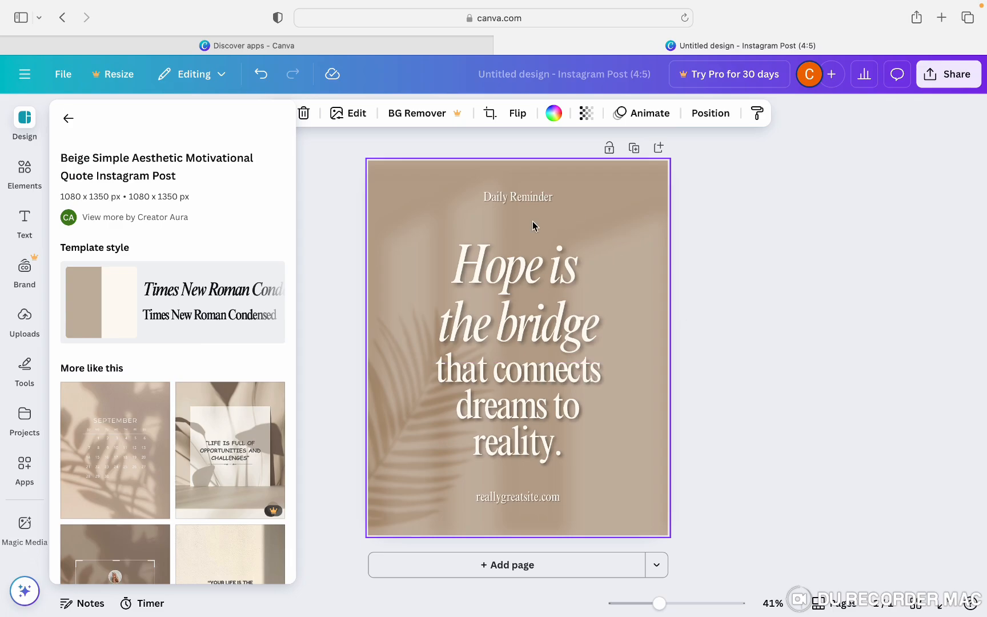
- Try DM Sans and PT Serif on the "Hope is the bridge" text, and set its font to Sloop Script Pro
click(500, 265)
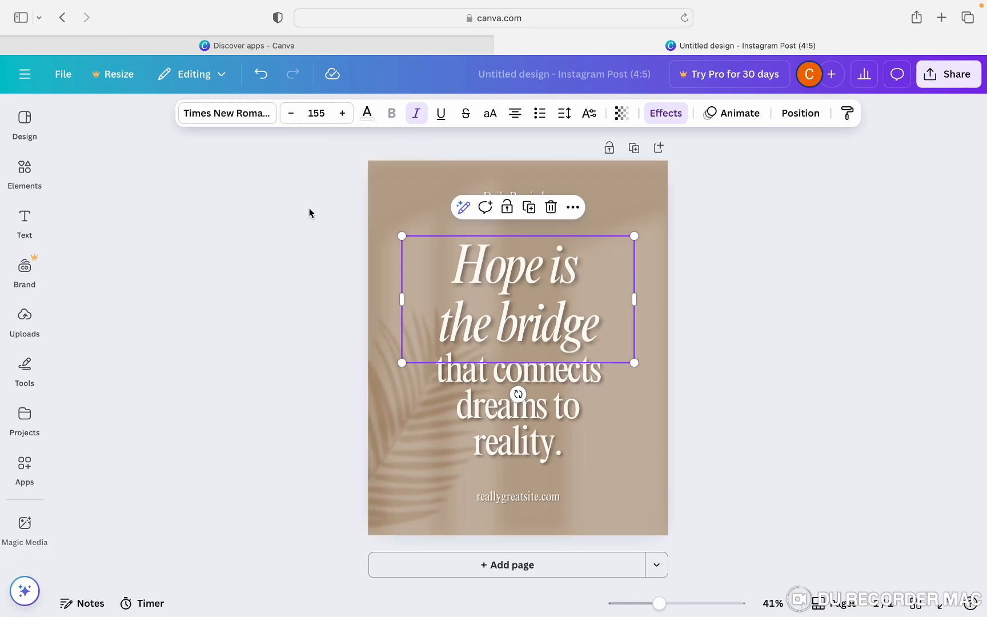
click(246, 118)
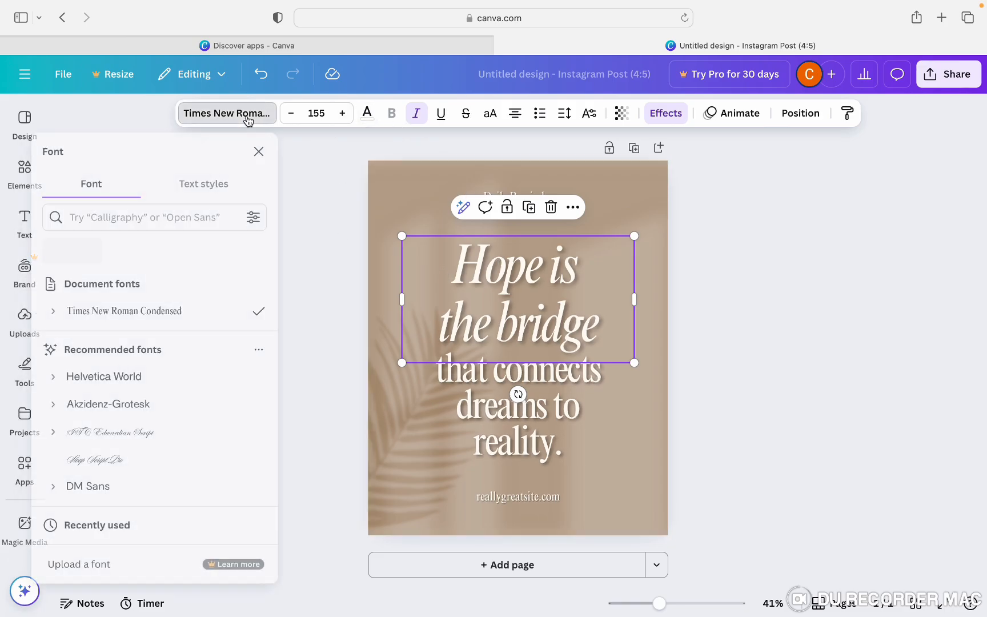
scroll(202, 348, down, 10)
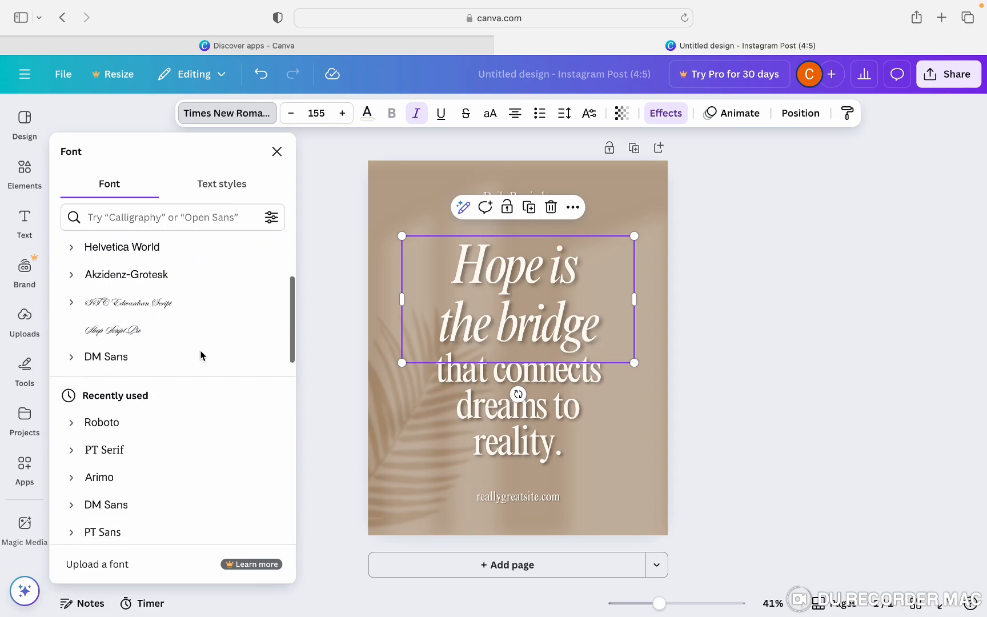
click(200, 318)
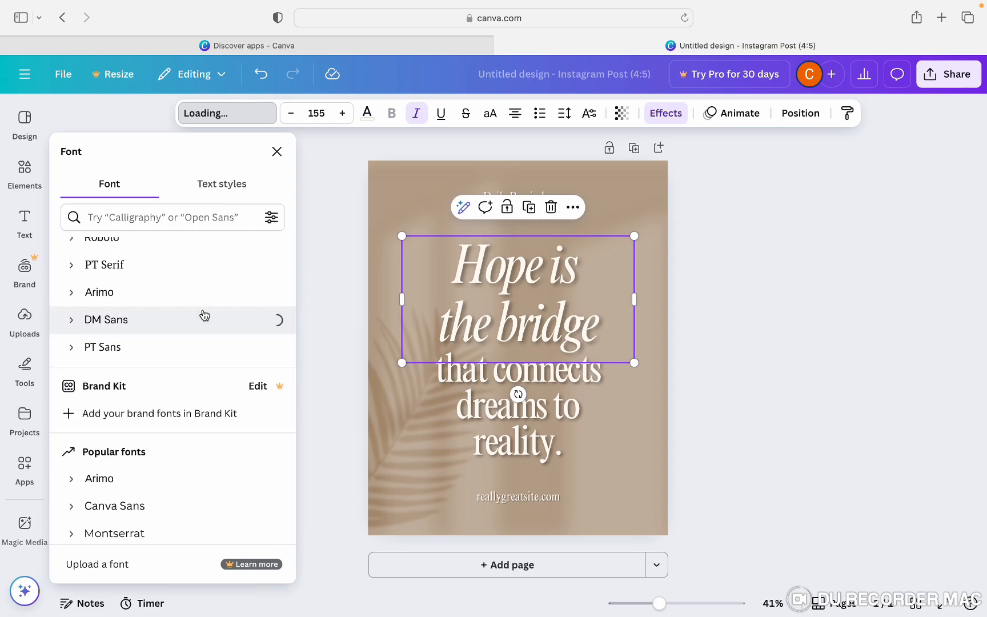
scroll(201, 318, up, 2)
click(200, 326)
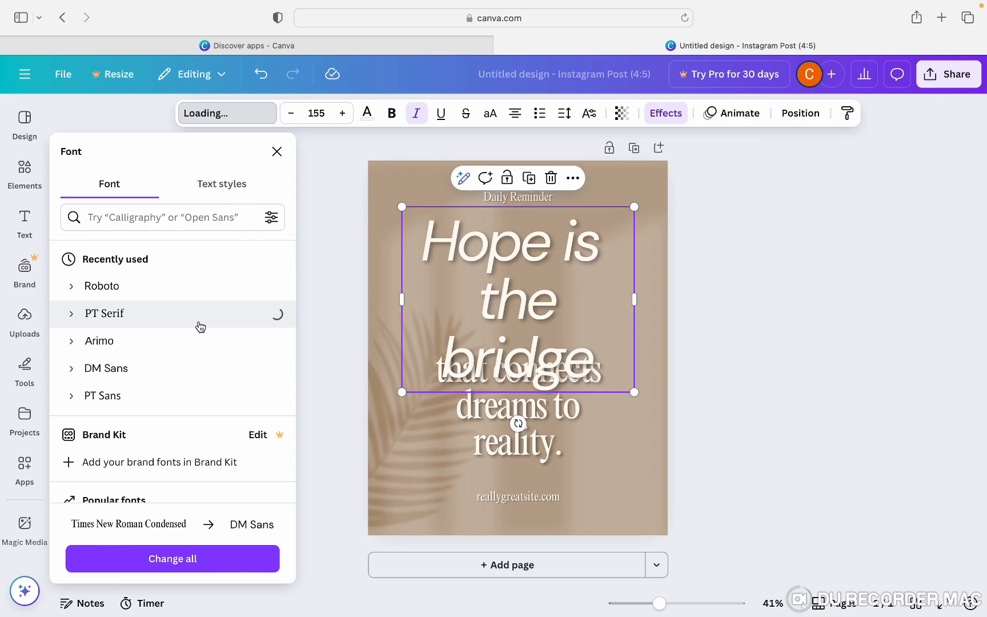
click(199, 308)
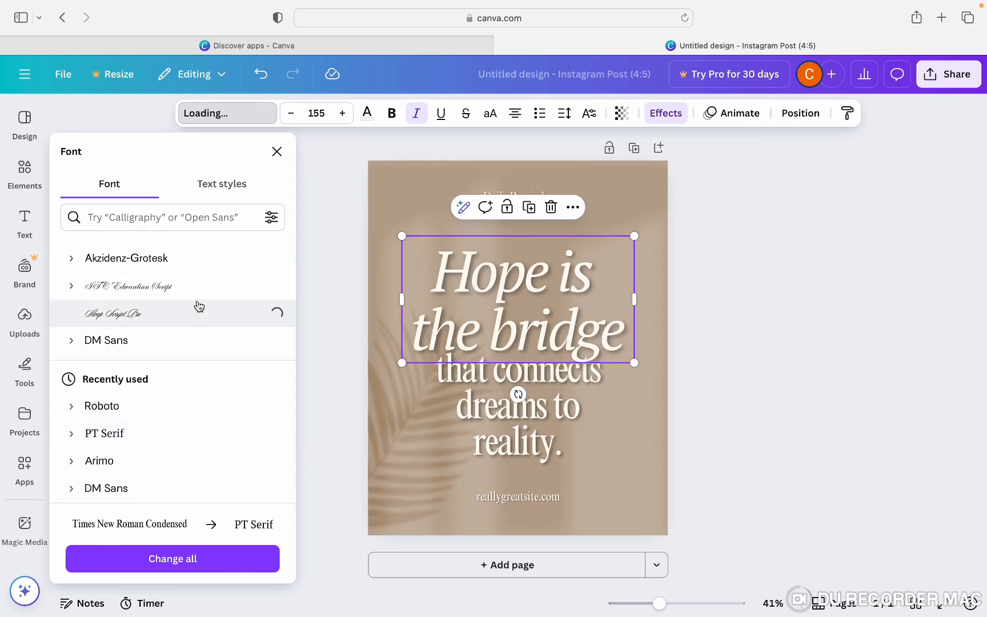
- Reduce the font size of the "Hope is the bridge" text one point at a time to 140
click(294, 114)
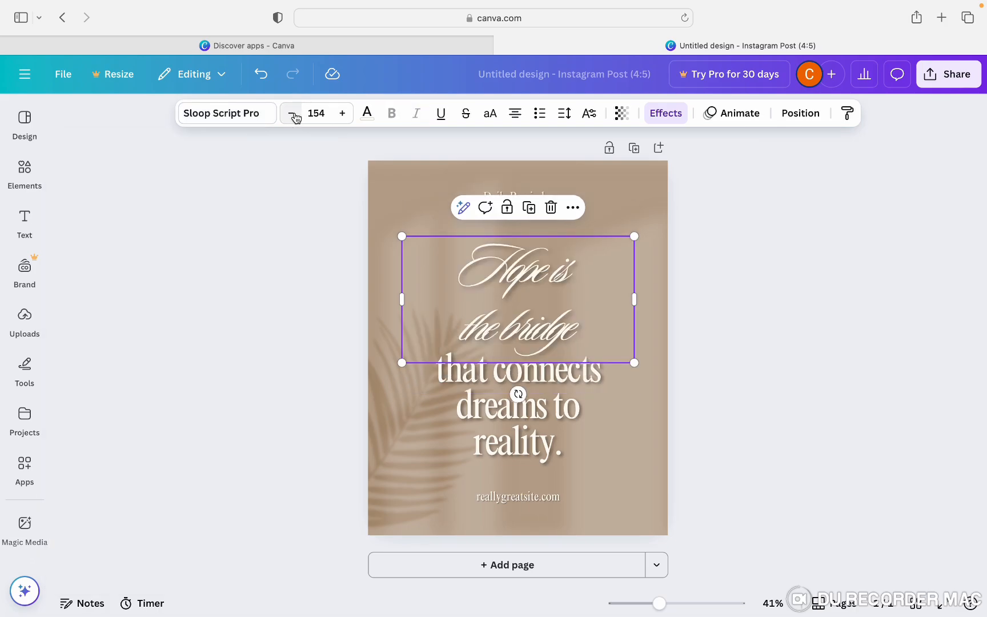
click(293, 114)
click(294, 114)
click(294, 114)
click(294, 113)
click(294, 114)
click(293, 114)
click(294, 114)
click(294, 114)
click(294, 113)
click(294, 113)
click(294, 114)
click(294, 114)
click(293, 114)
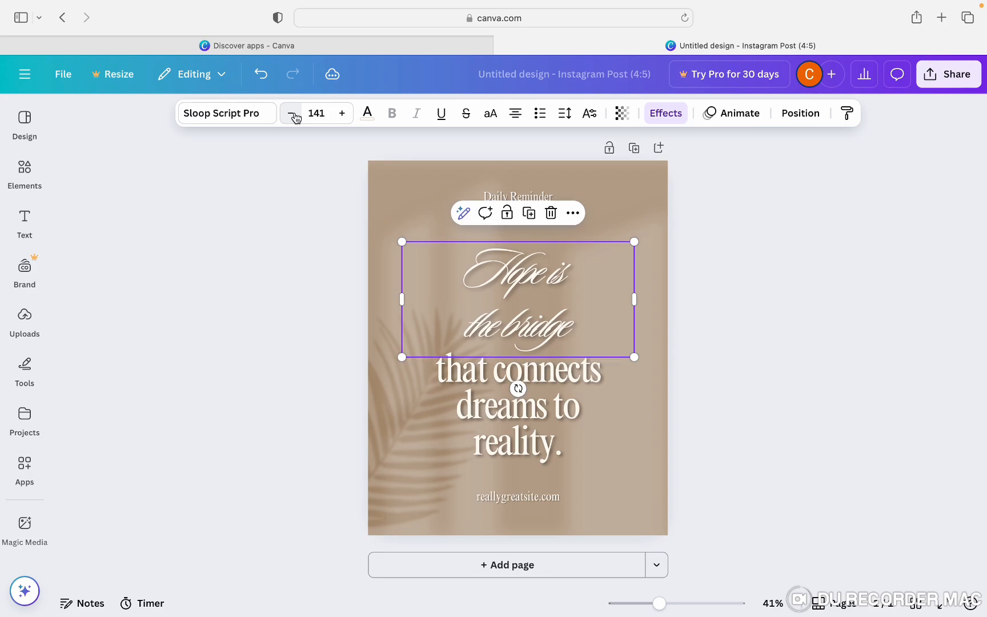
click(293, 114)
- Set the font size of the "Hope is the bridge" text to 50
click(322, 112)
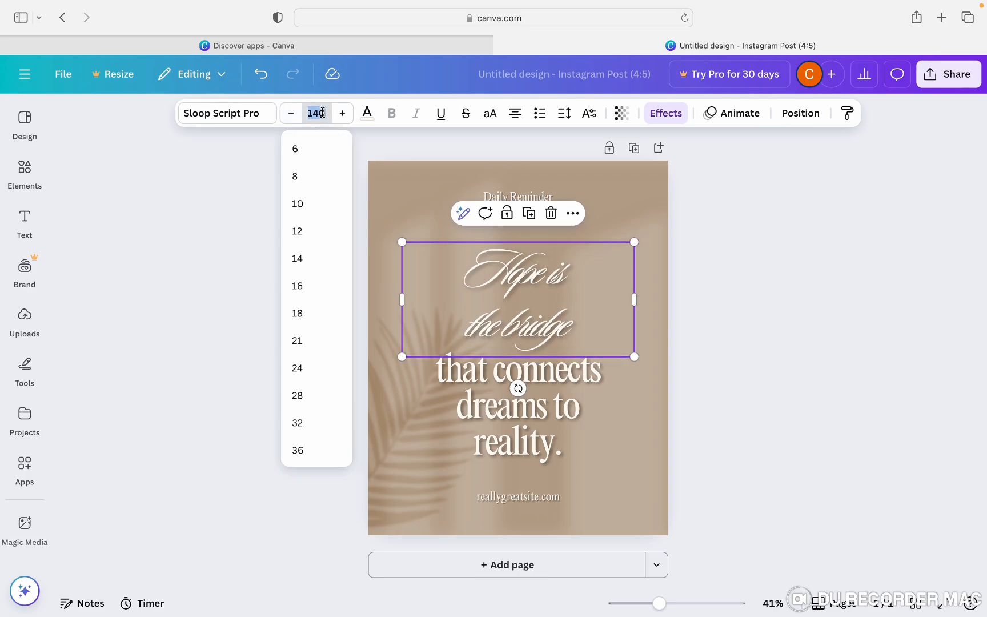
text(50)
key(Return)
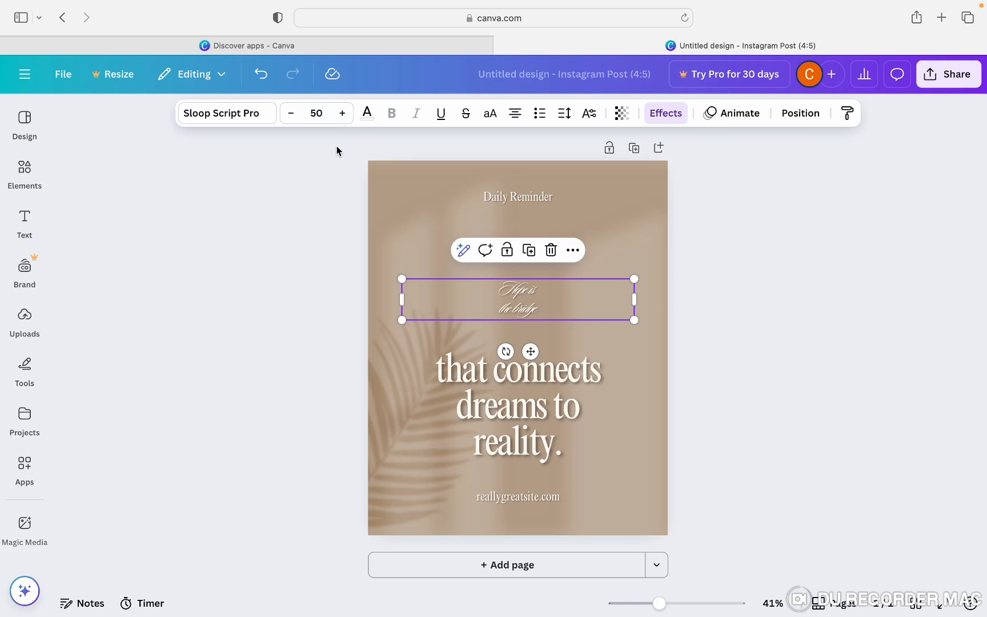
- Try dark brown, a brown photo color and a gray default color on the "Hope is the bridge" text
click(369, 121)
click(119, 259)
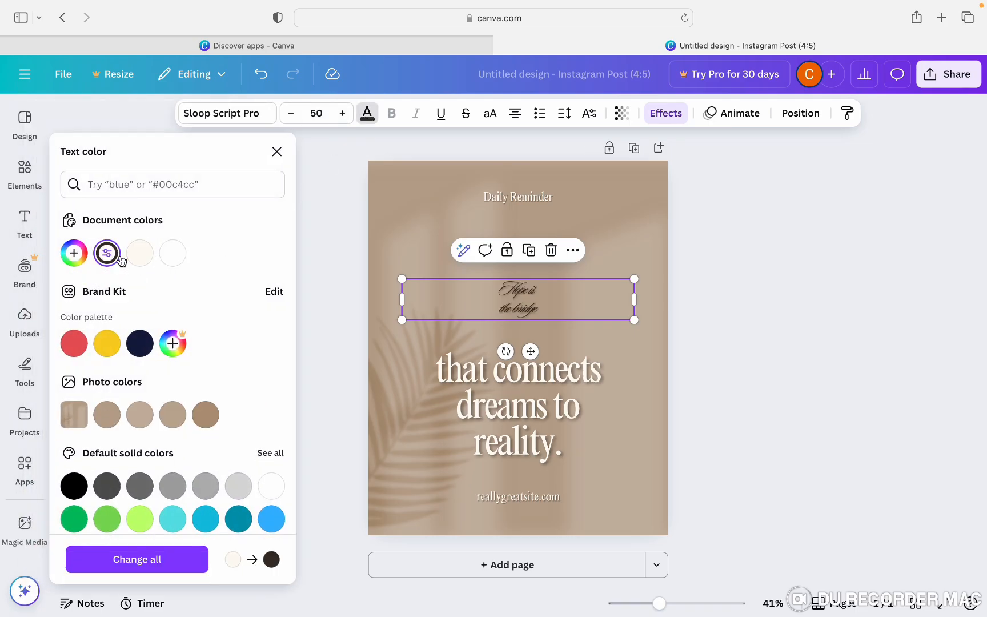
click(206, 414)
scroll(208, 423, down, 2)
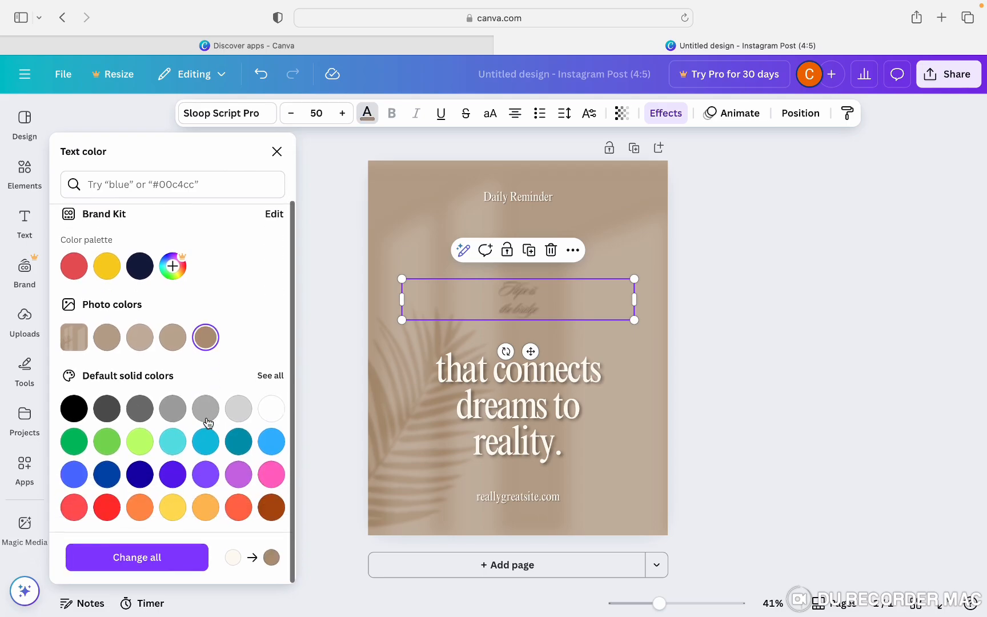
click(206, 409)
scroll(213, 414, up, 2)
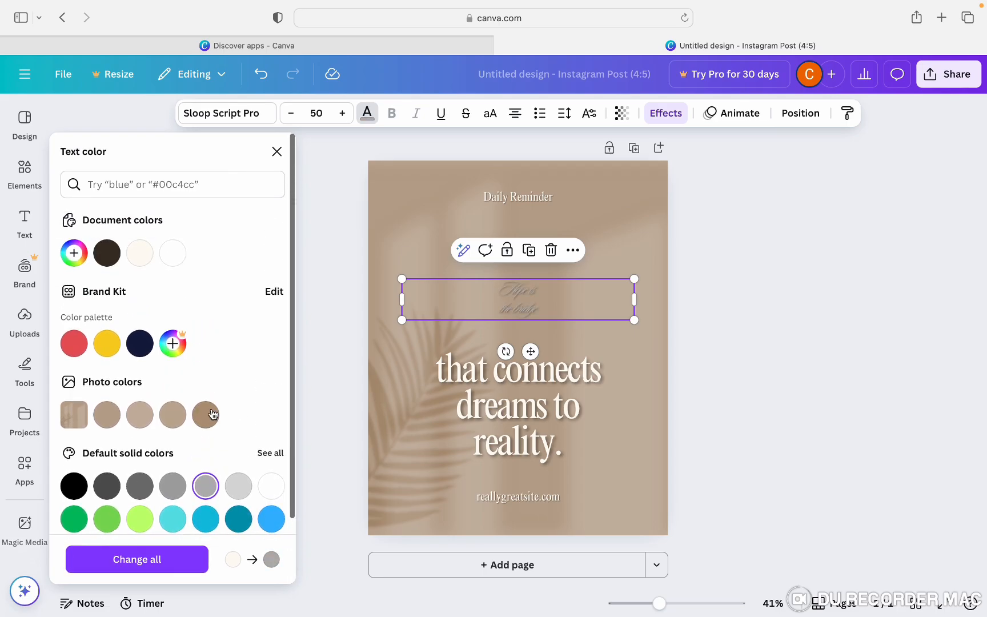
- Look through the available text color palettes, including the full set of default solid colors
scroll(207, 396, down, 1)
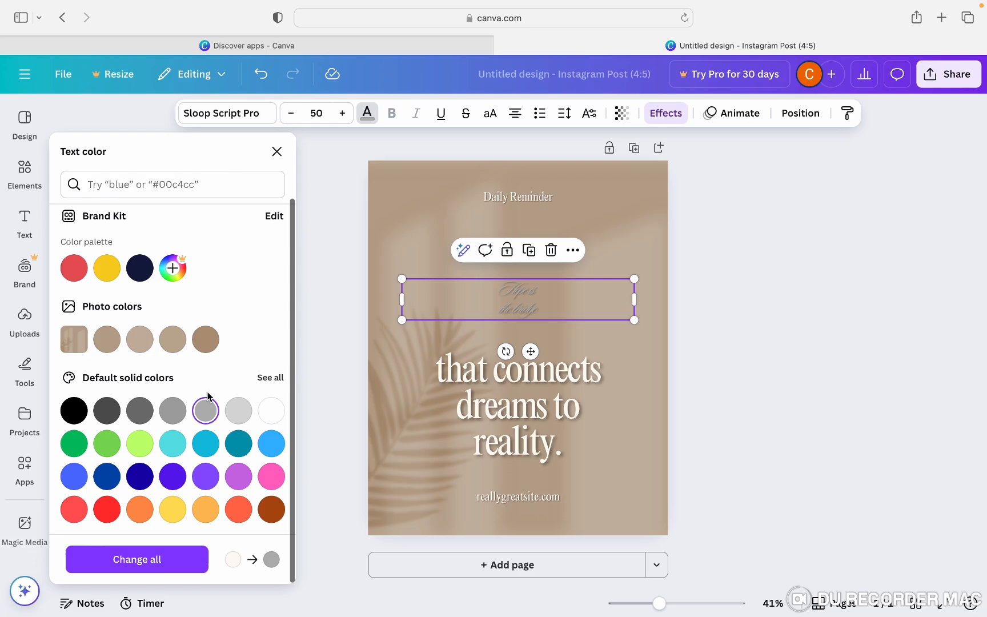
scroll(207, 396, up, 3)
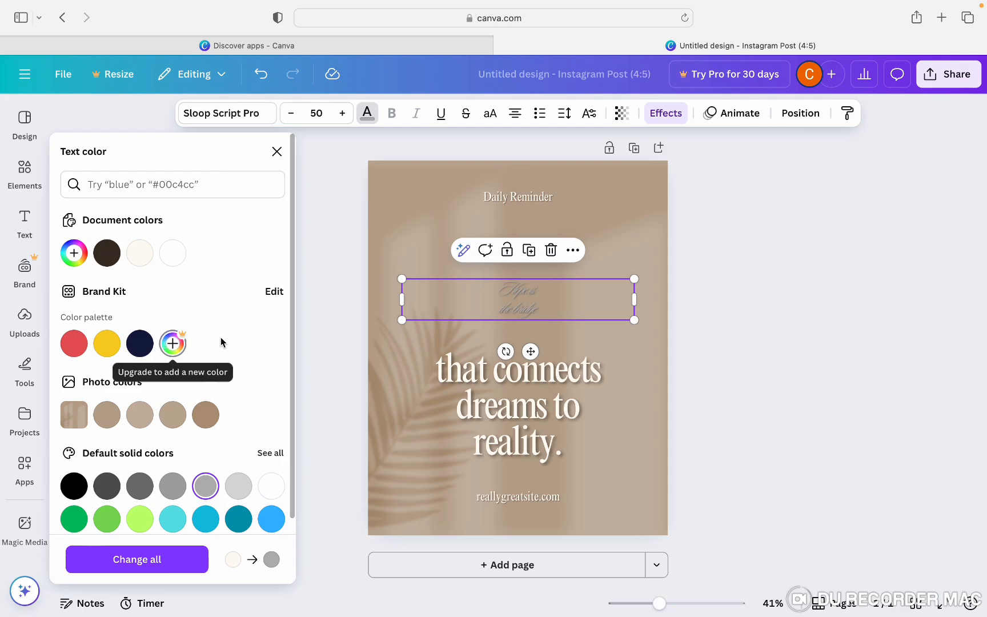
scroll(271, 397, down, 1)
scroll(271, 397, down, 2)
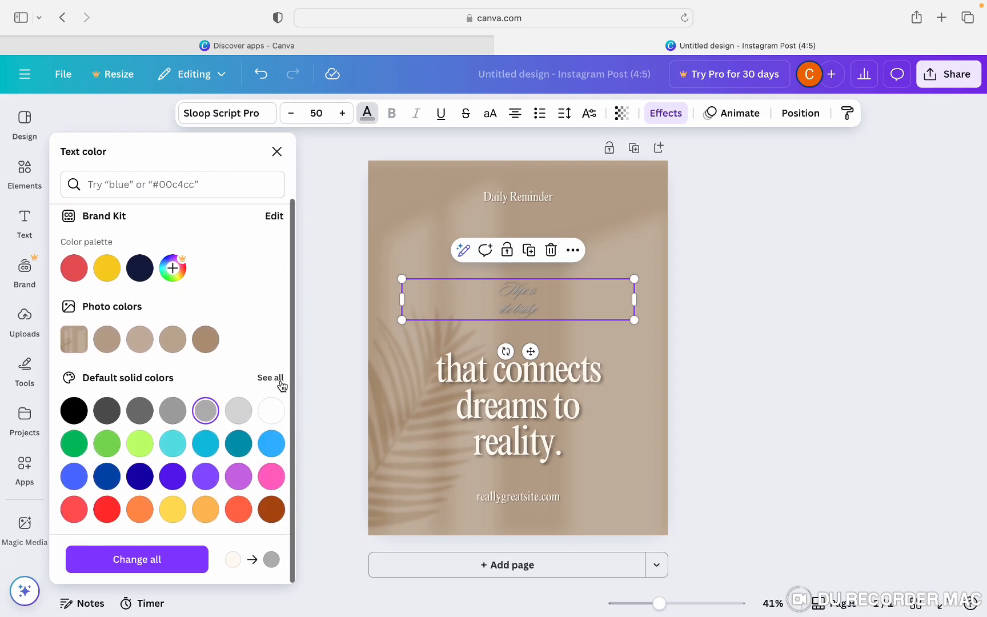
click(280, 380)
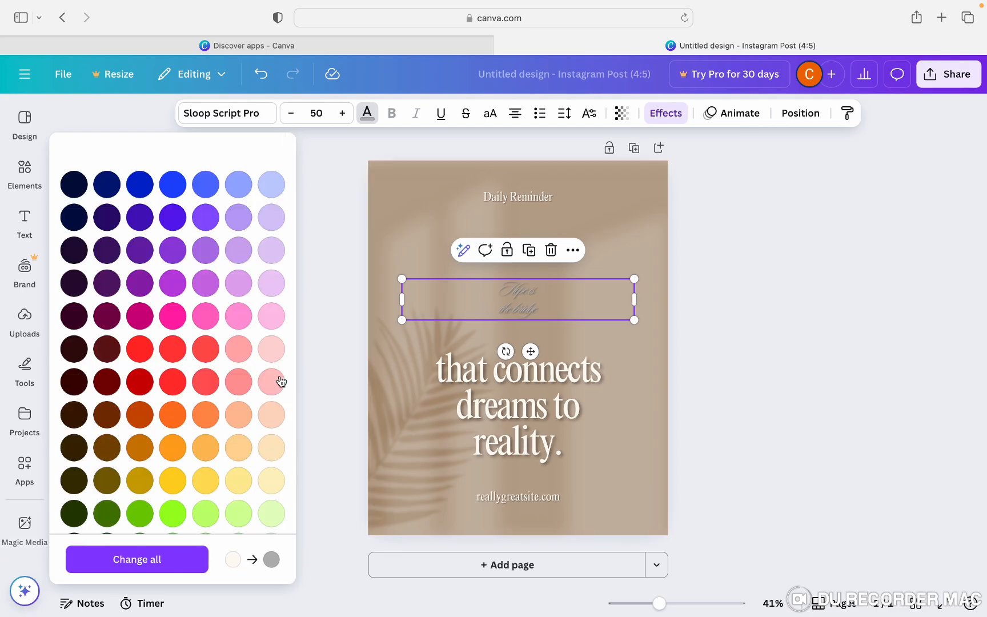
scroll(203, 322, down, 5)
scroll(205, 326, up, 5)
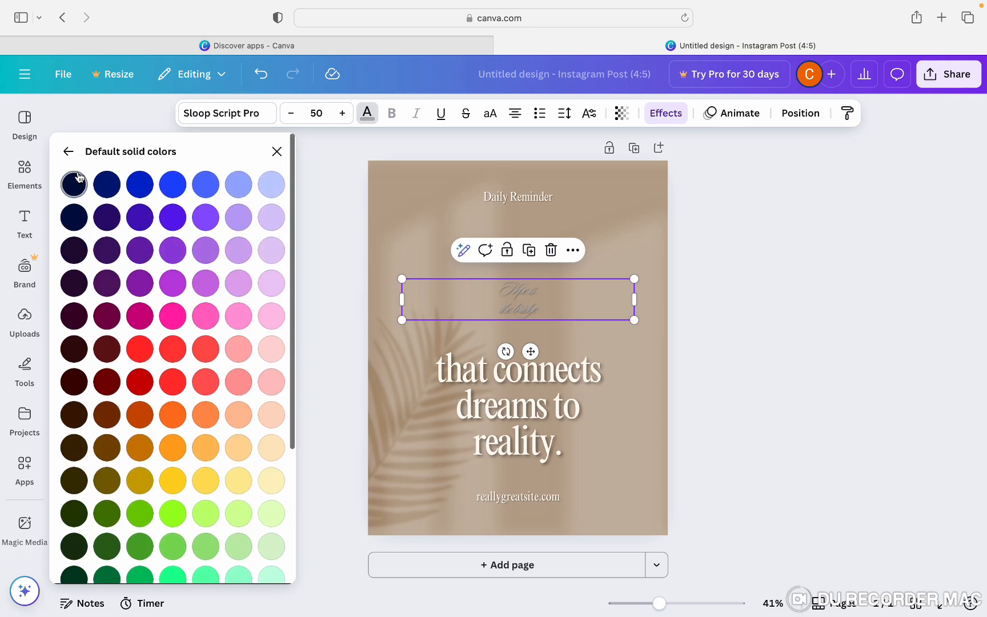
click(68, 152)
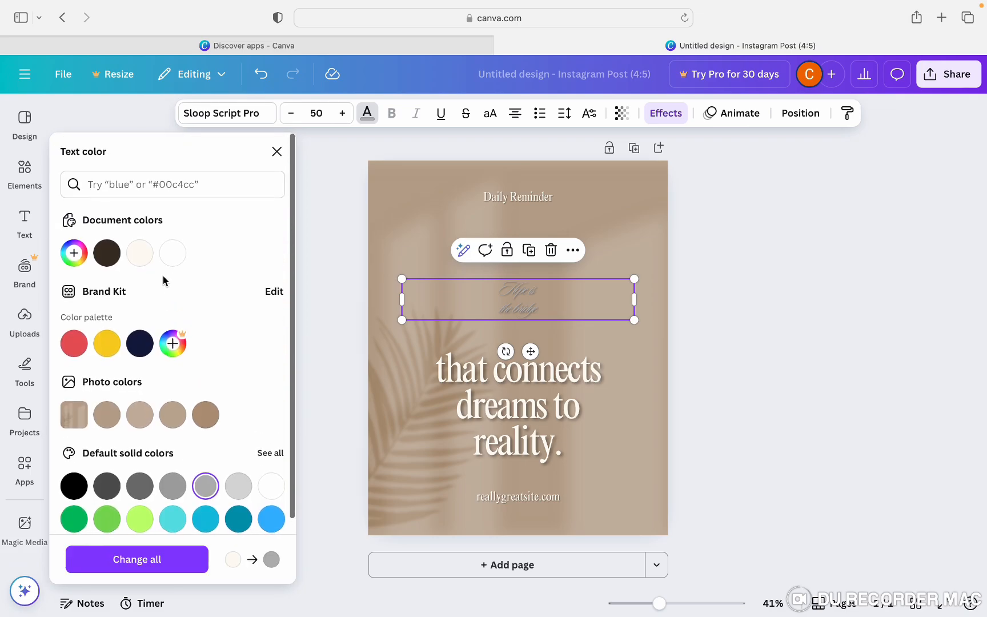
- Give the "Hope is the bridge" text the custom teal color #71B8C2
click(75, 253)
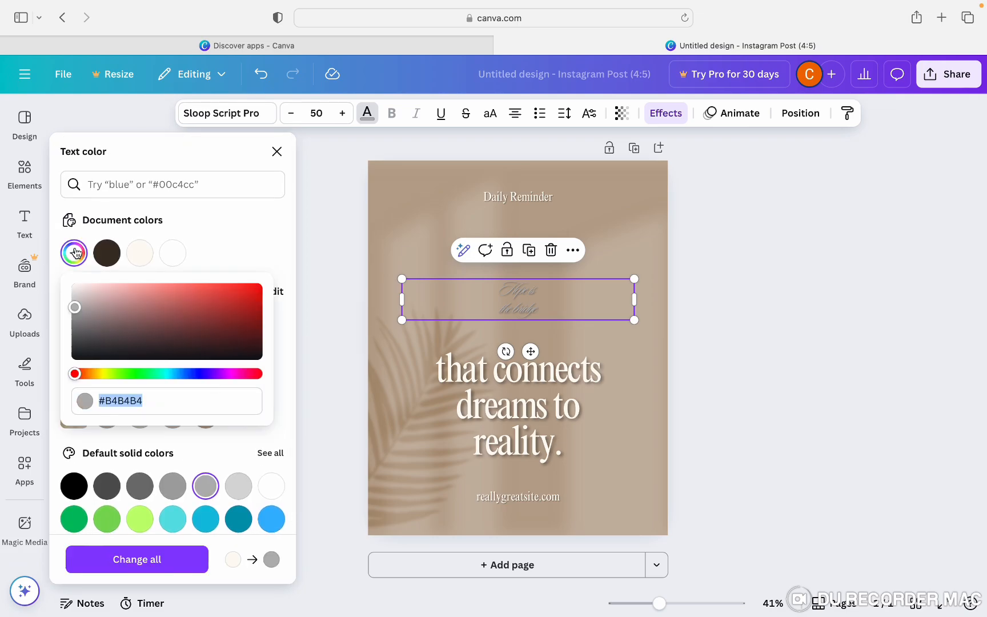
click(147, 304)
drag(121, 373, 171, 374)
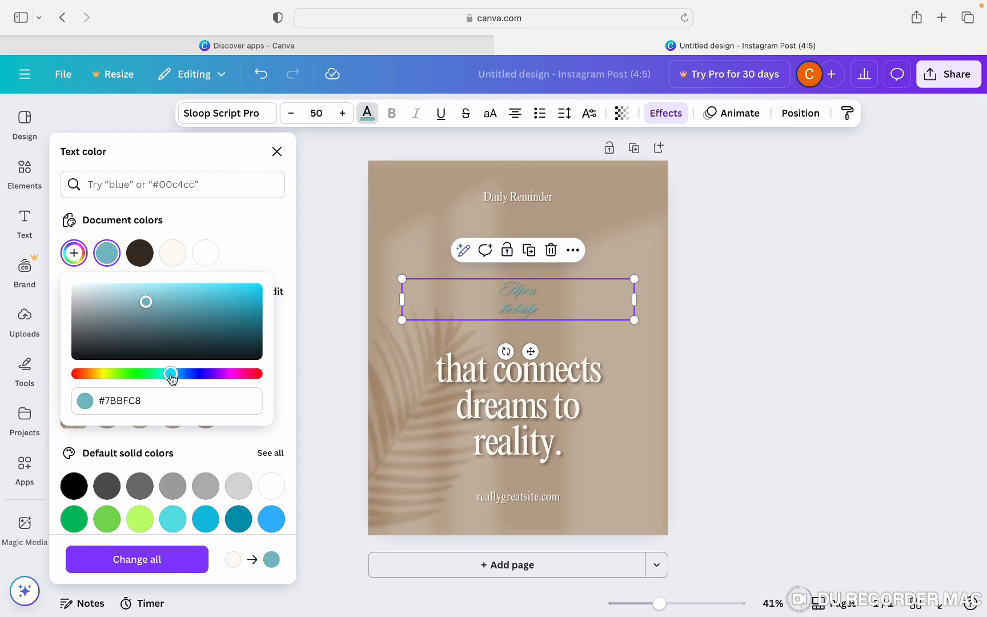
click(194, 316)
click(233, 302)
click(151, 303)
click(165, 397)
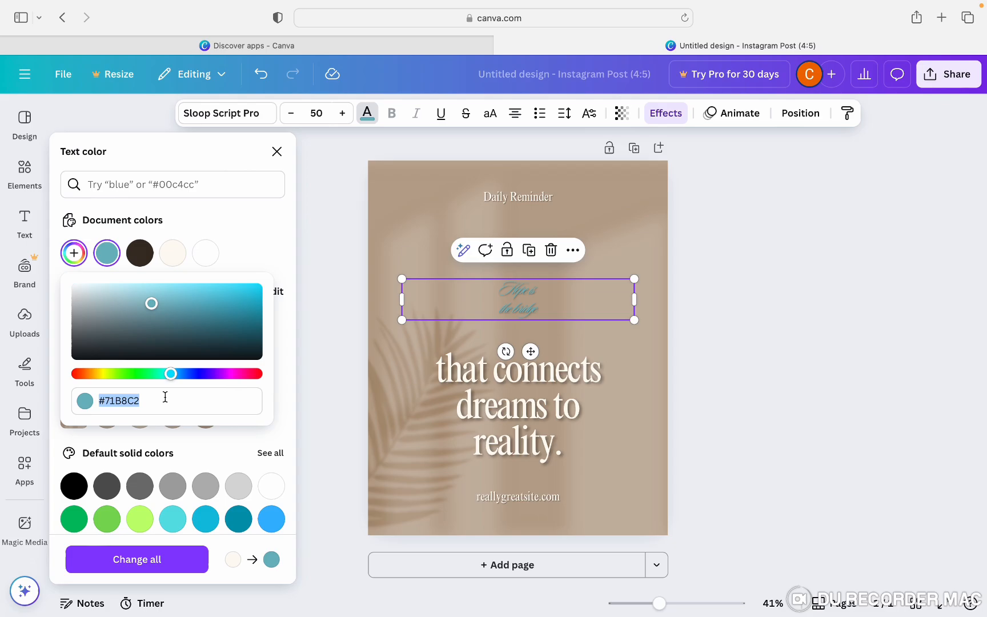
click(245, 216)
click(277, 152)
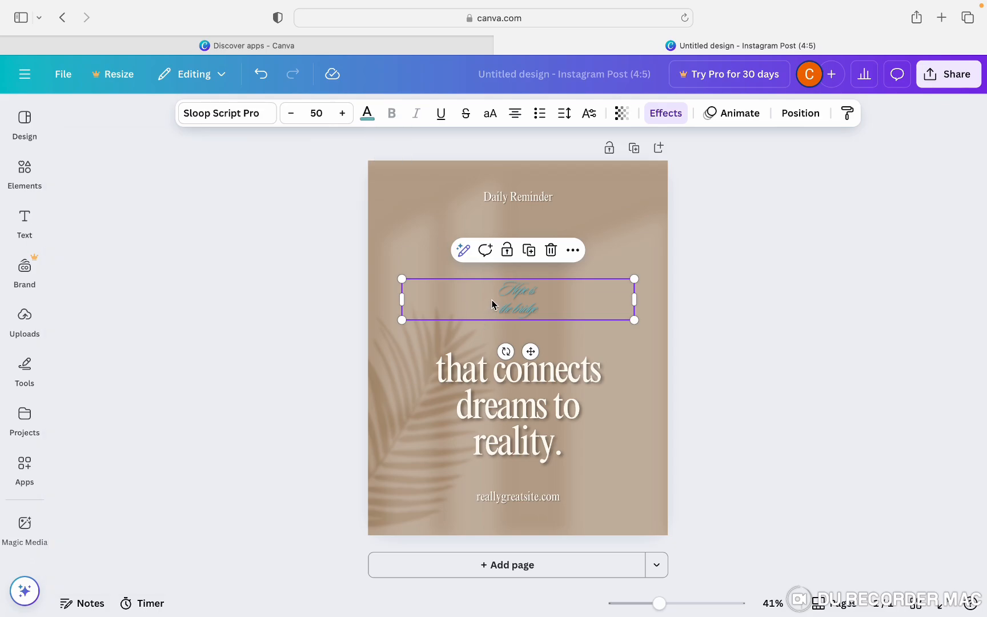
- Change the font of the "Hope is the bridge" text to Times New Roman Condensed
click(248, 113)
scroll(186, 372, up, 4)
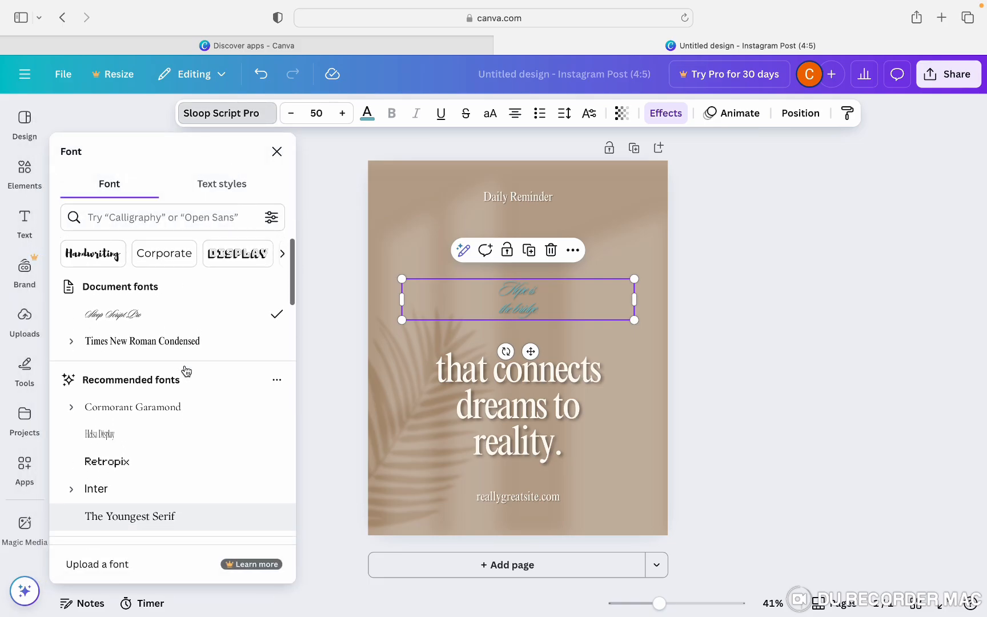
scroll(182, 400, down, 2)
click(188, 309)
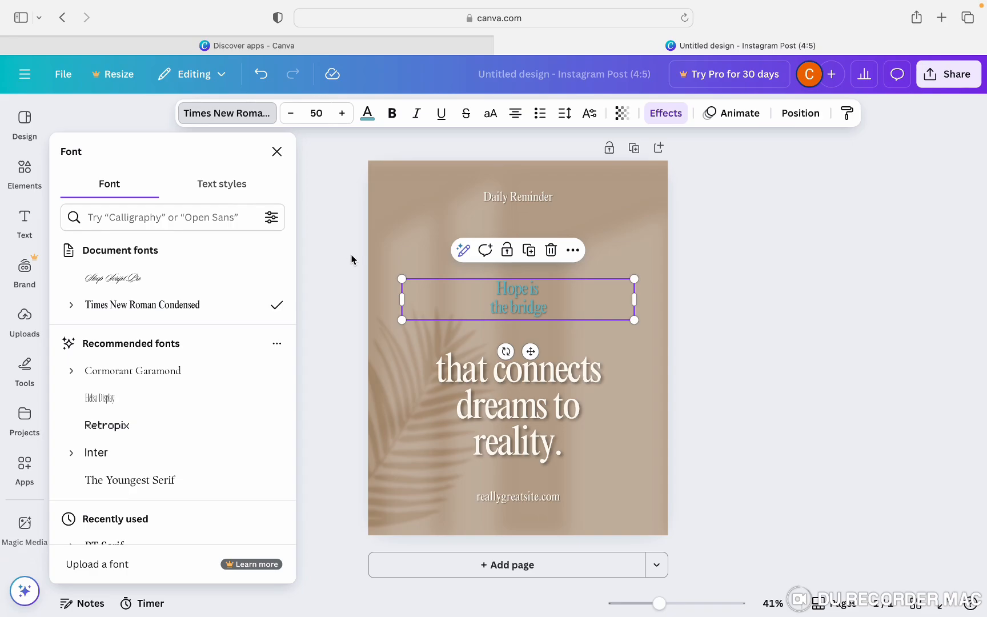
key(Escape)
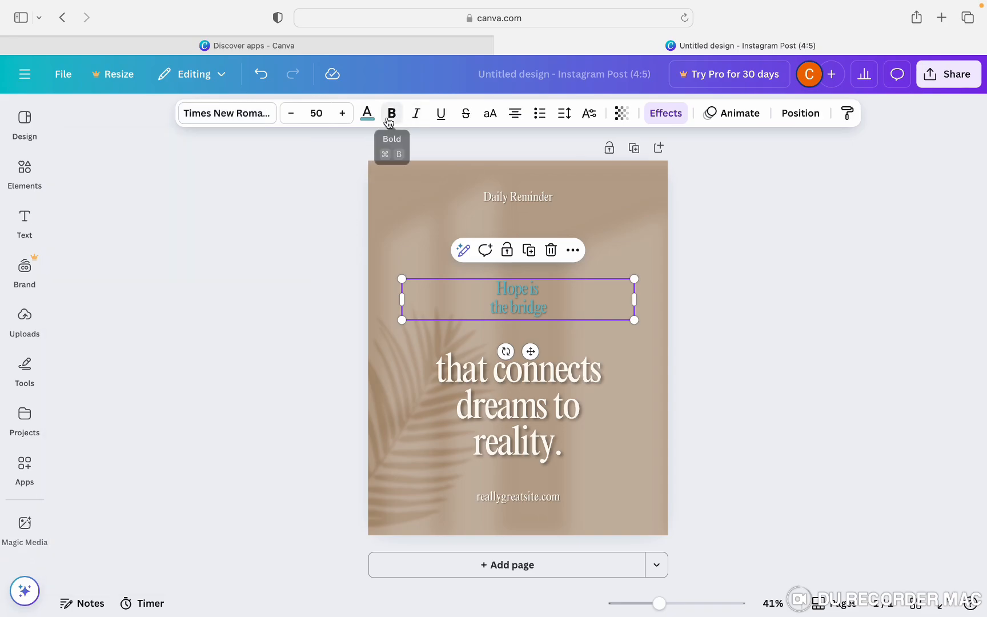
- Make the "Hope is the bridge" text bold and try underline and strikethrough on it
click(389, 120)
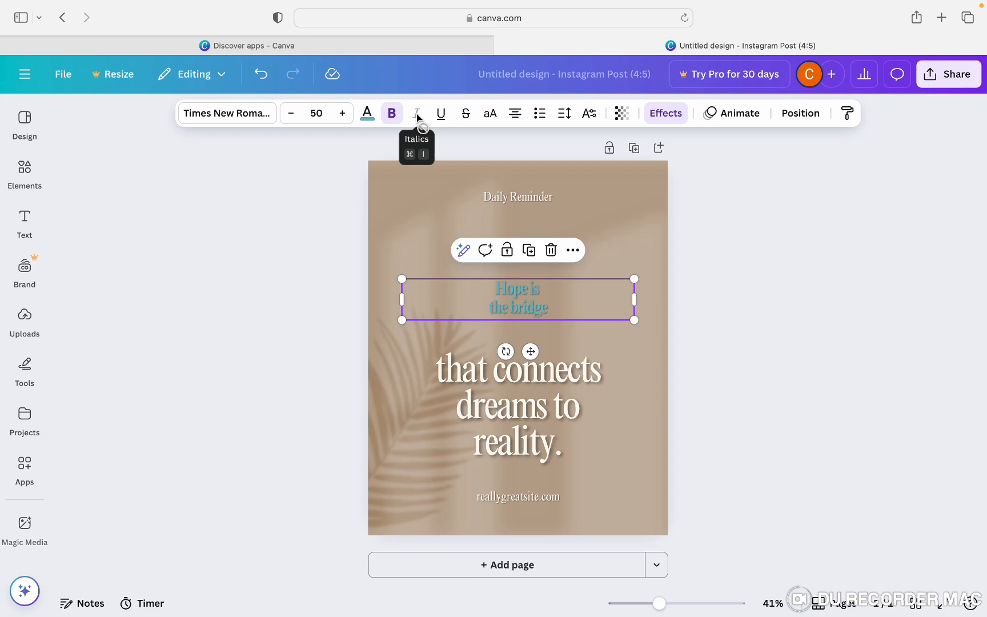
click(449, 115)
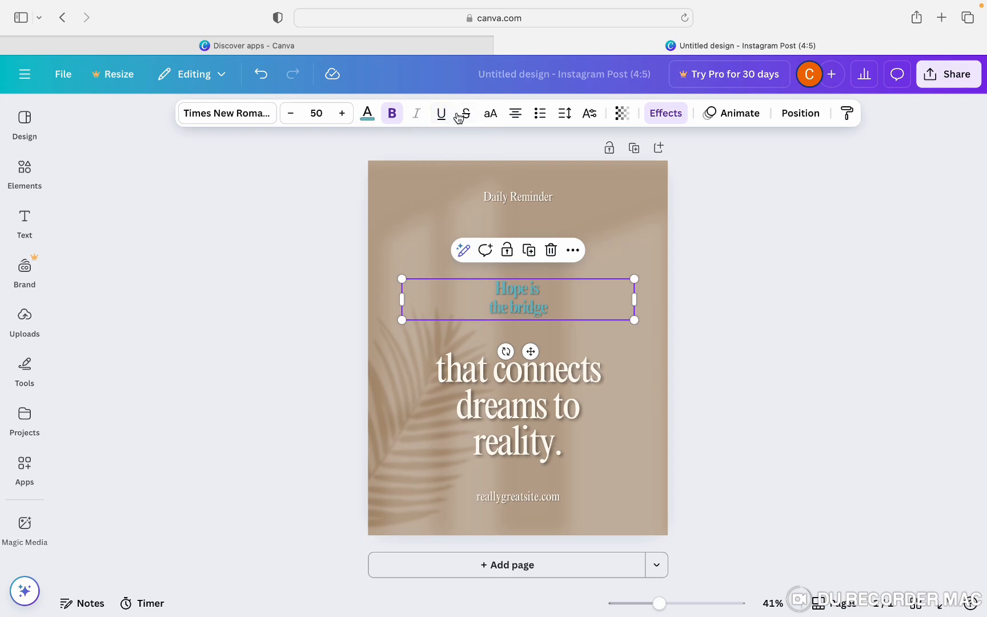
click(466, 118)
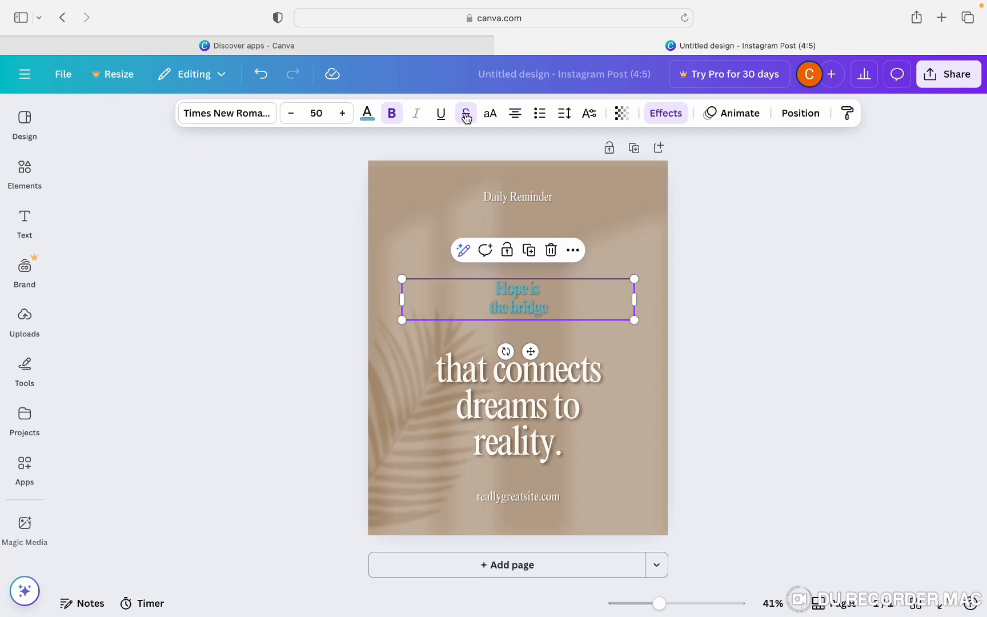
- Toggle the letter case of the "Hope is the bridge" text and leave it in uppercase
click(491, 116)
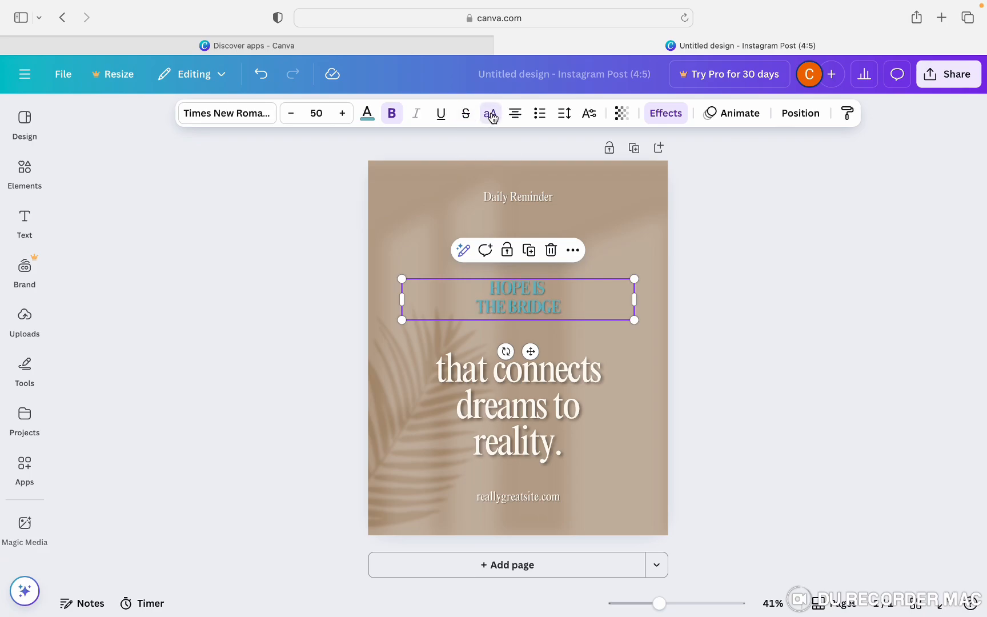
click(492, 116)
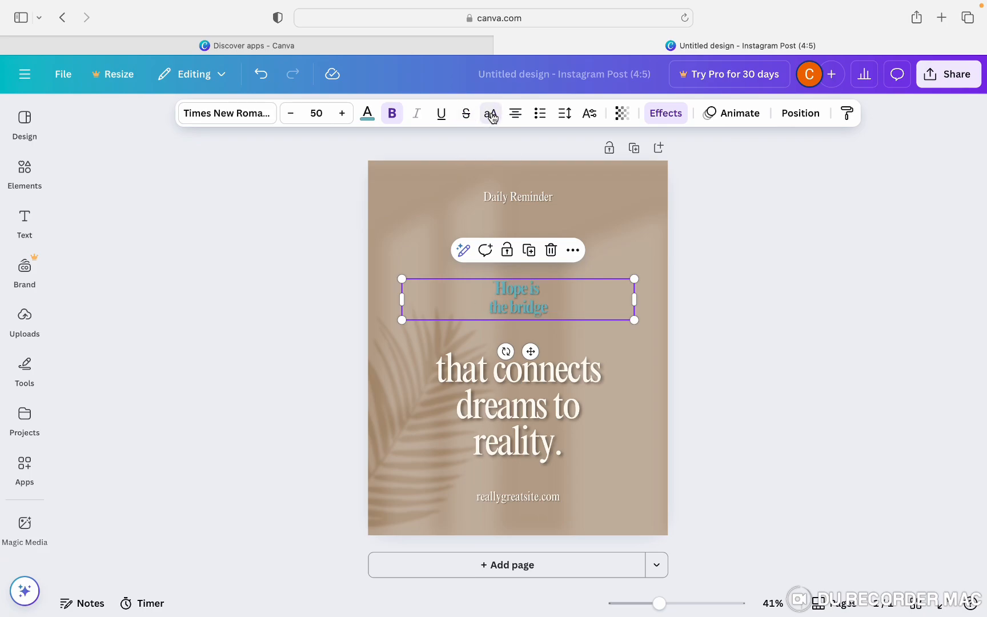
click(493, 116)
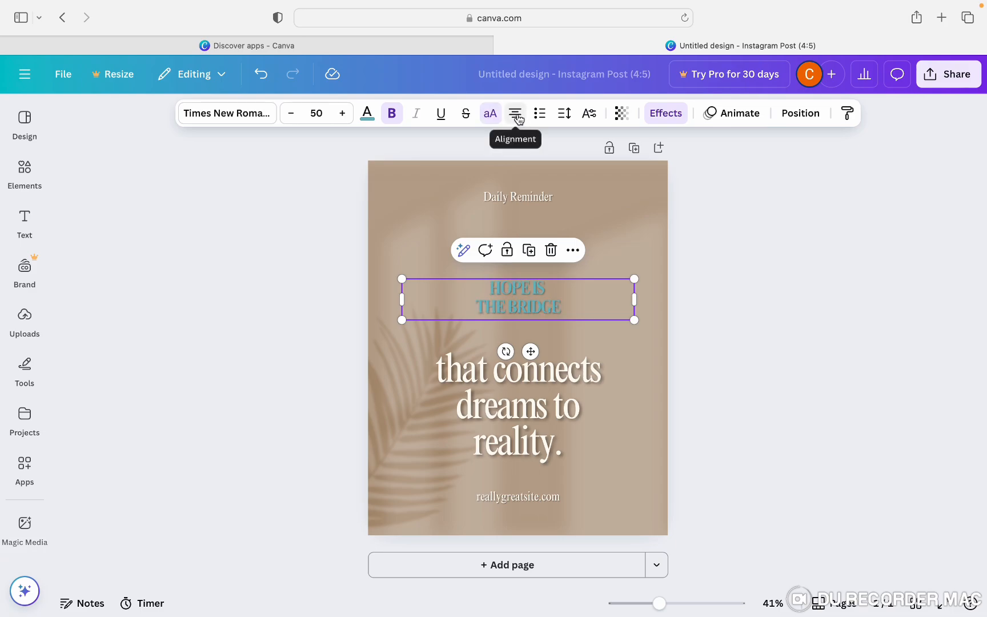
- Cycle the alignment of the "Hope is the bridge" text to right-aligned and try the list formatting
click(517, 116)
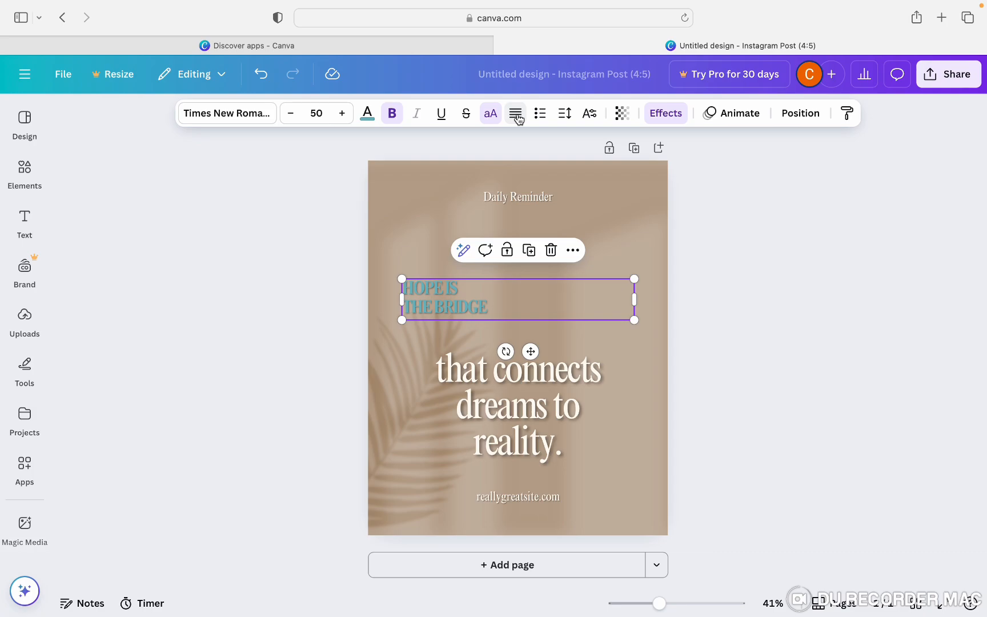
click(517, 116)
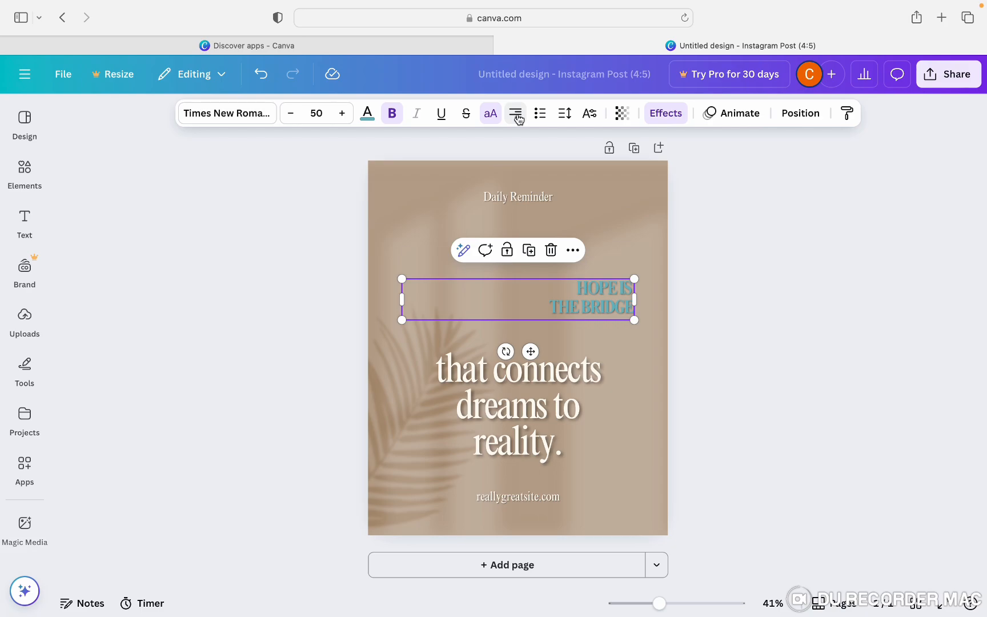
click(541, 116)
- Set the line spacing of the "Hope is the bridge" text to 2.5 and widen its letter spacing
click(568, 121)
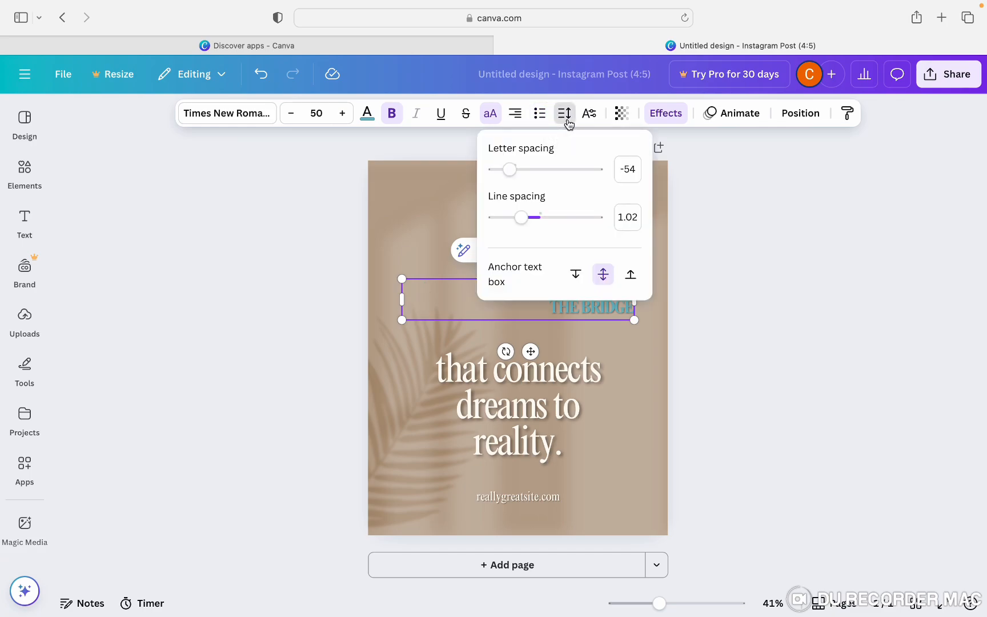
drag(522, 218, 649, 222)
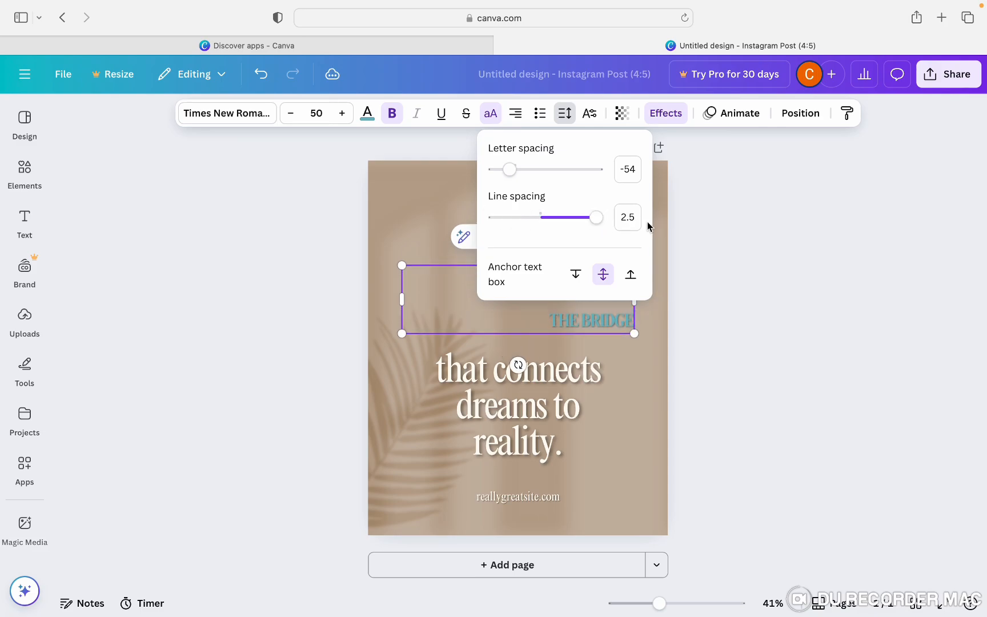
drag(516, 177, 586, 172)
click(725, 286)
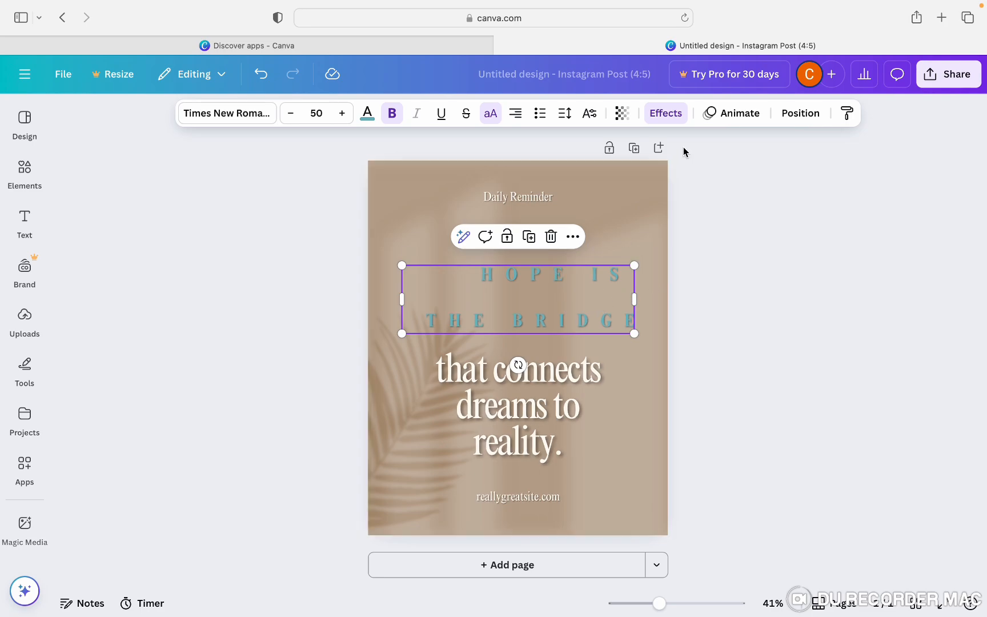
- Set the transparency of the "Hope is the bridge" text to 100
click(622, 114)
drag(651, 170, 687, 188)
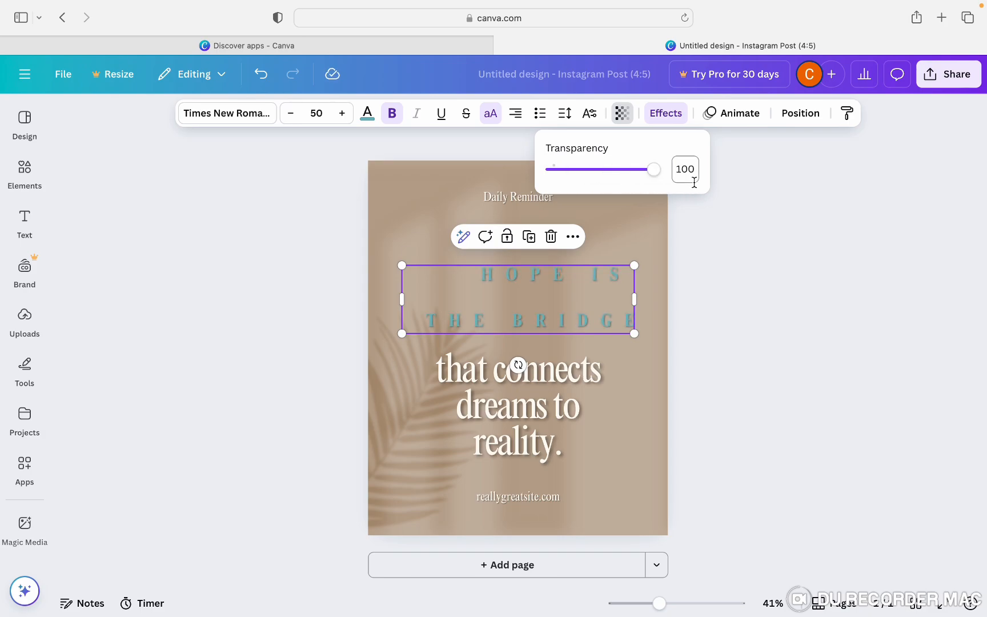
click(702, 263)
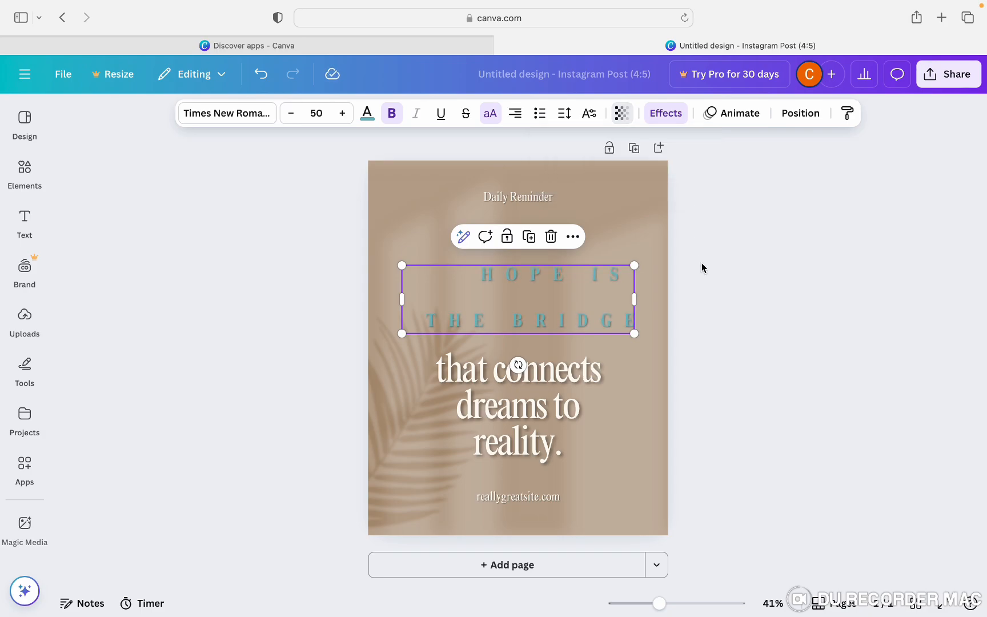
- Try the Splice effect on the "Hope is the bridge" text, and apply the Glitch effect with a Curve shape
click(671, 117)
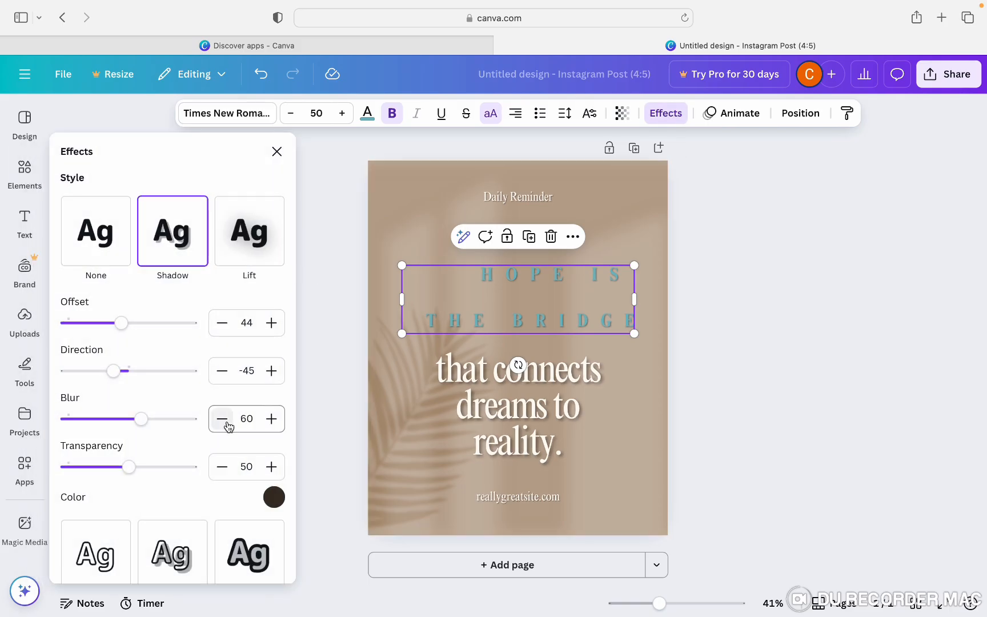
scroll(226, 423, down, 2)
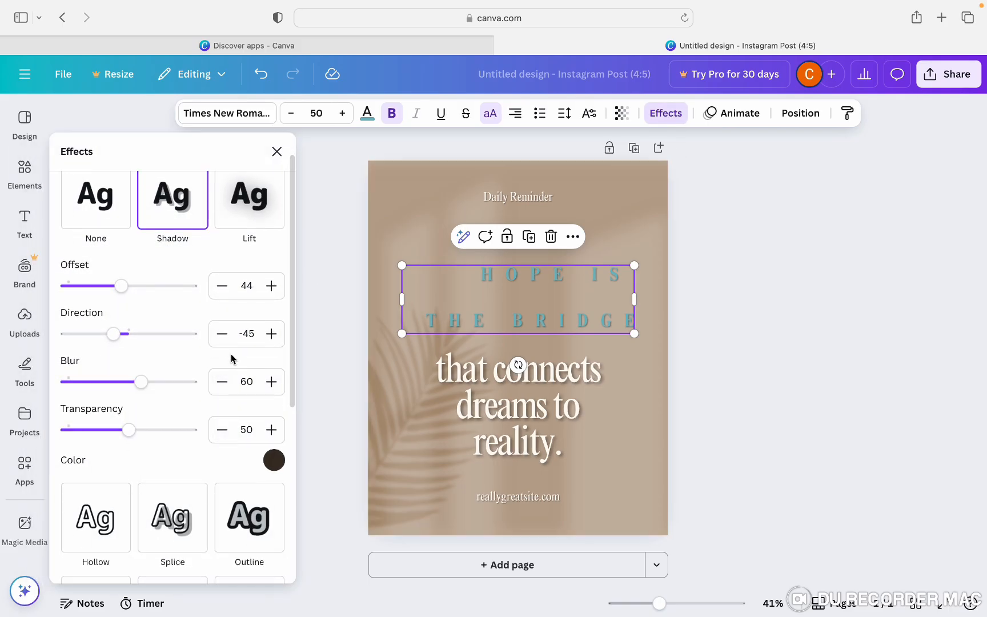
scroll(231, 354, down, 3)
scroll(231, 355, down, 2)
click(186, 369)
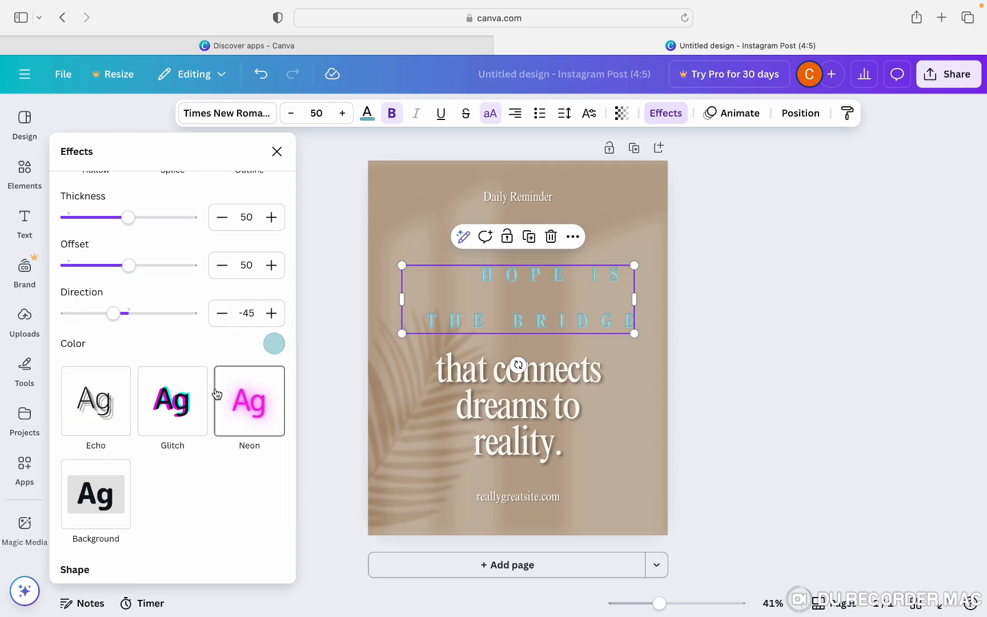
click(184, 402)
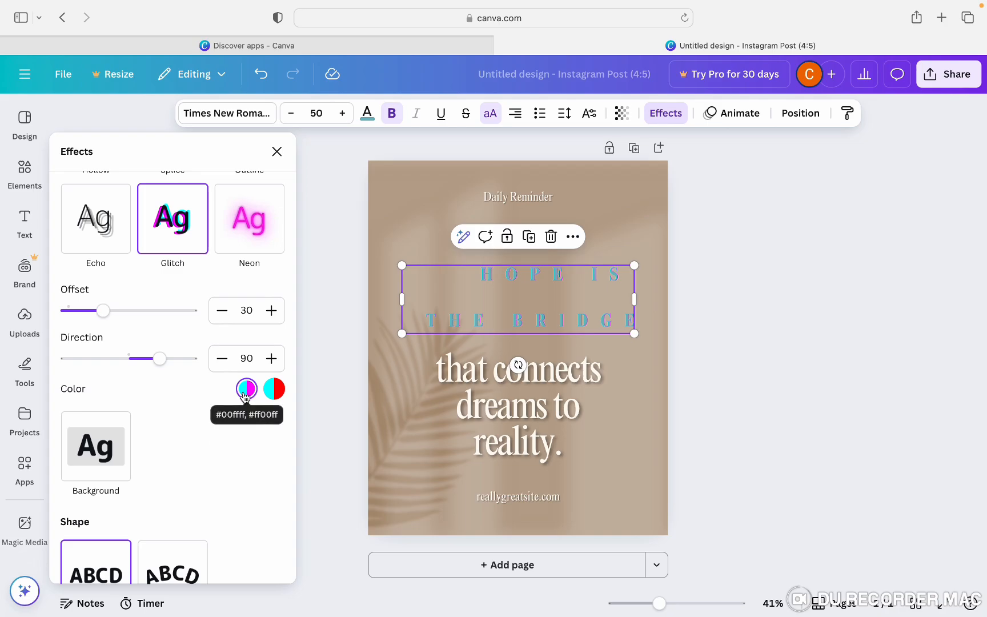
scroll(176, 423, down, 2)
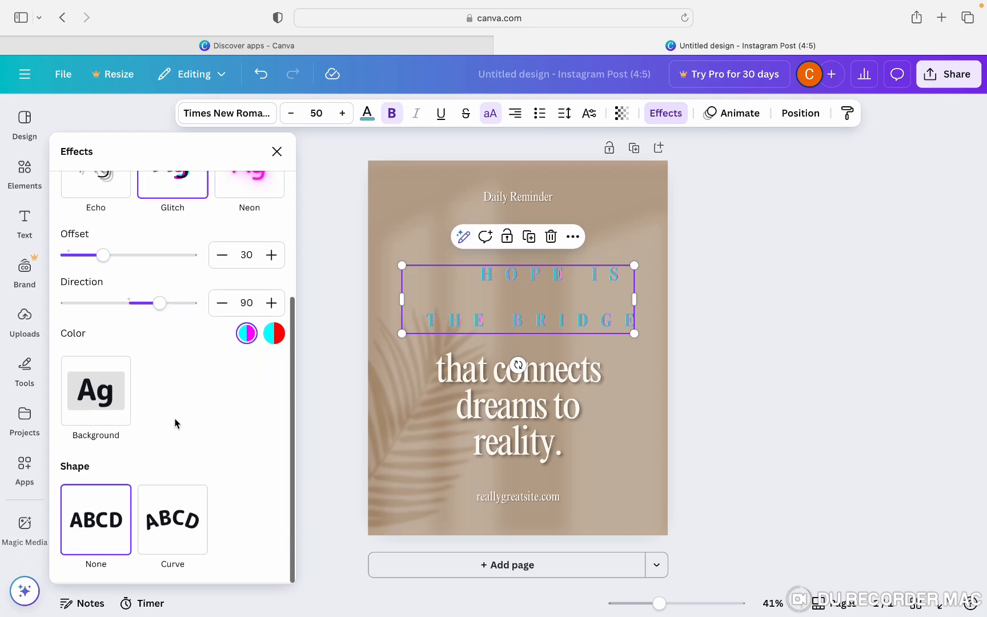
click(178, 529)
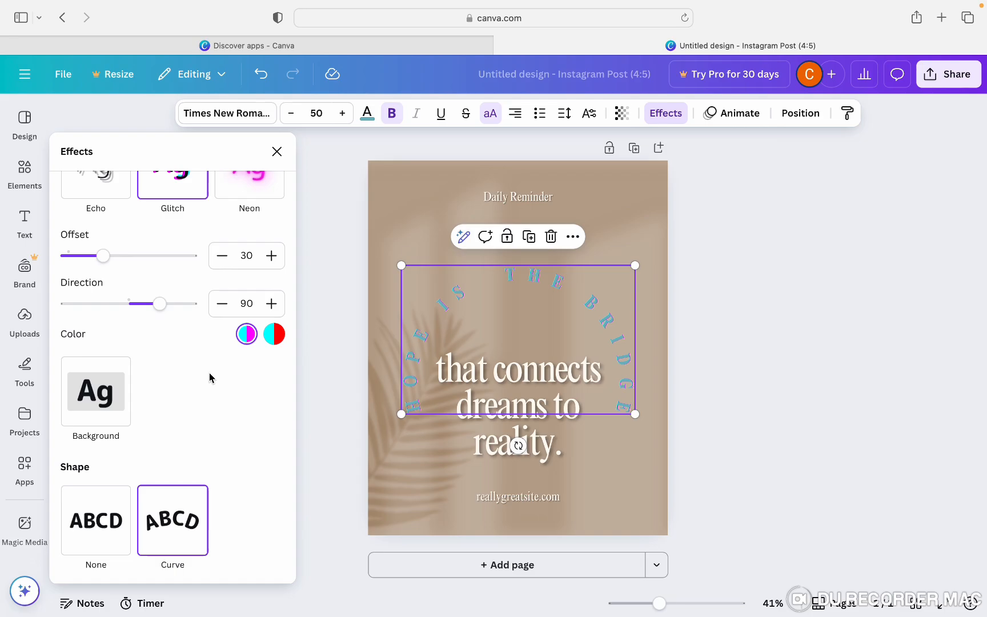
- Replace the Glitch effect on the curved "Hope is the bridge" text with the Outline effect in white
scroll(209, 374, up, 5)
scroll(209, 374, up, 3)
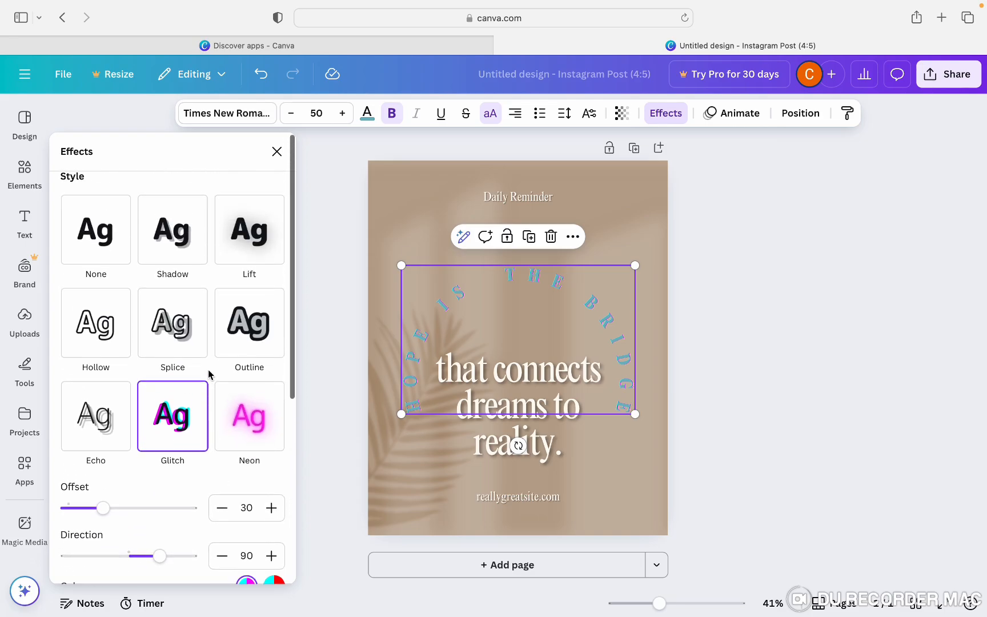
click(249, 343)
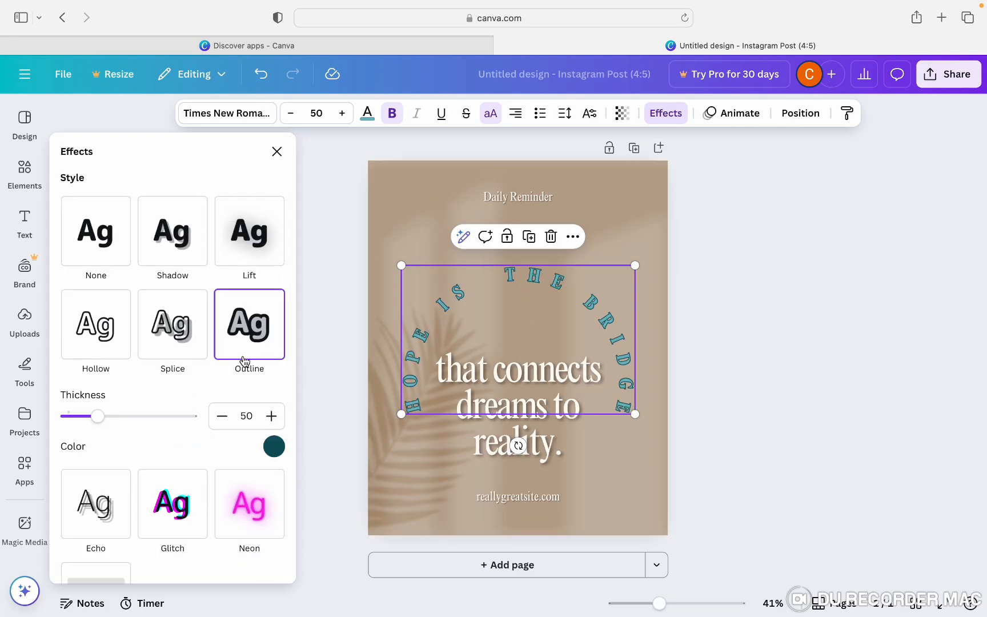
click(274, 447)
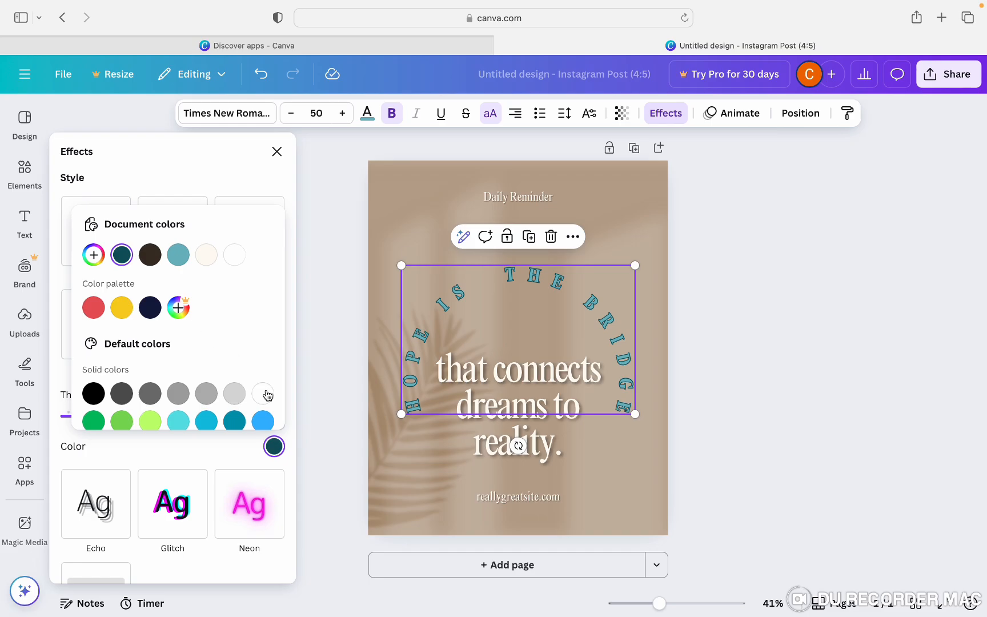
click(264, 393)
click(277, 152)
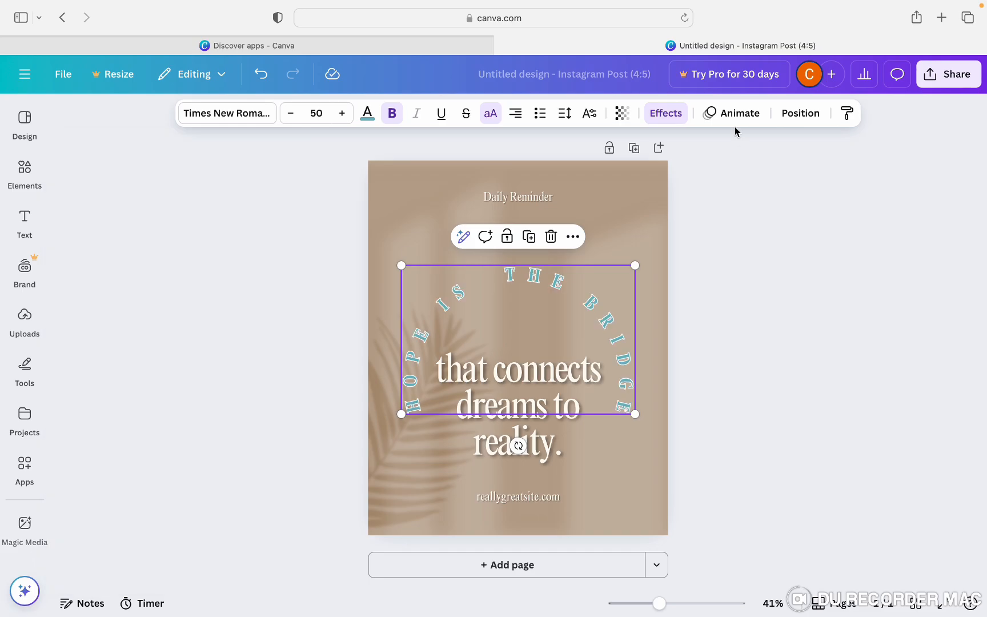
- Apply the Shift animation to the curved "Hope is the bridge" text
click(733, 115)
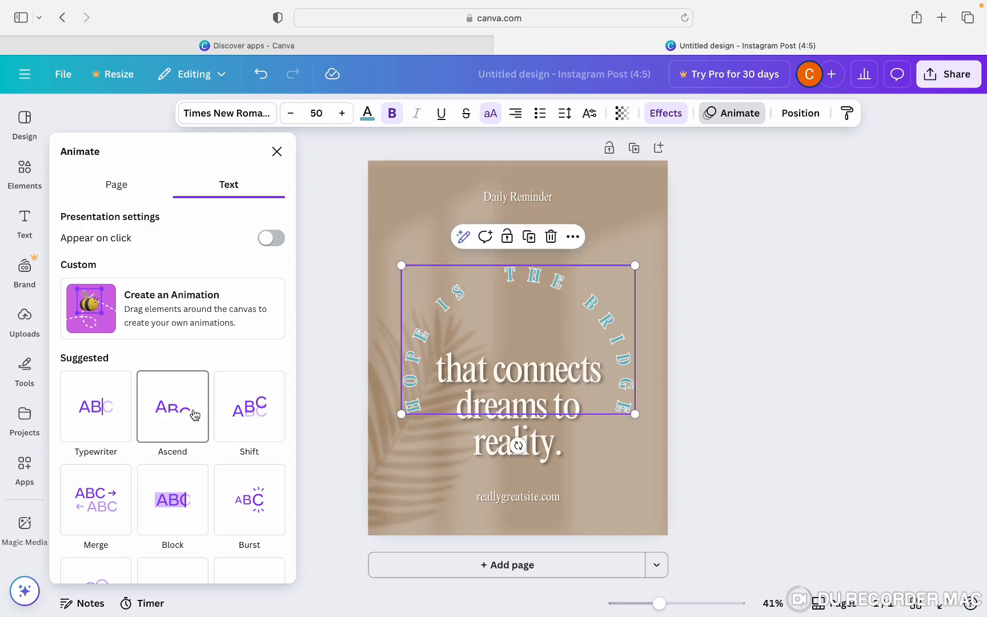
click(244, 420)
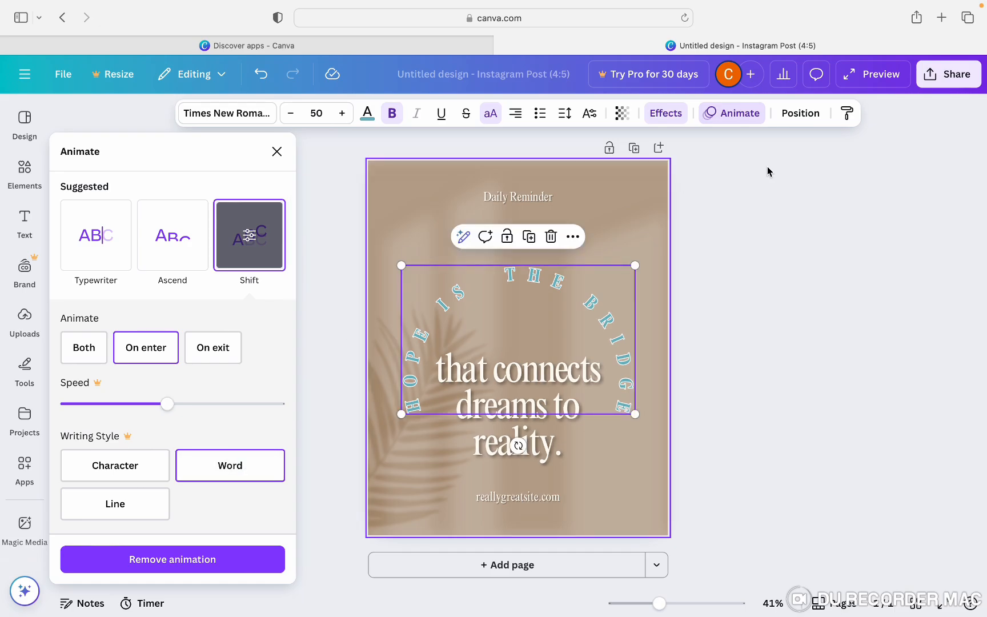
click(808, 165)
click(609, 220)
- Search the elements library for "star" and show all of the matching graphics
click(24, 222)
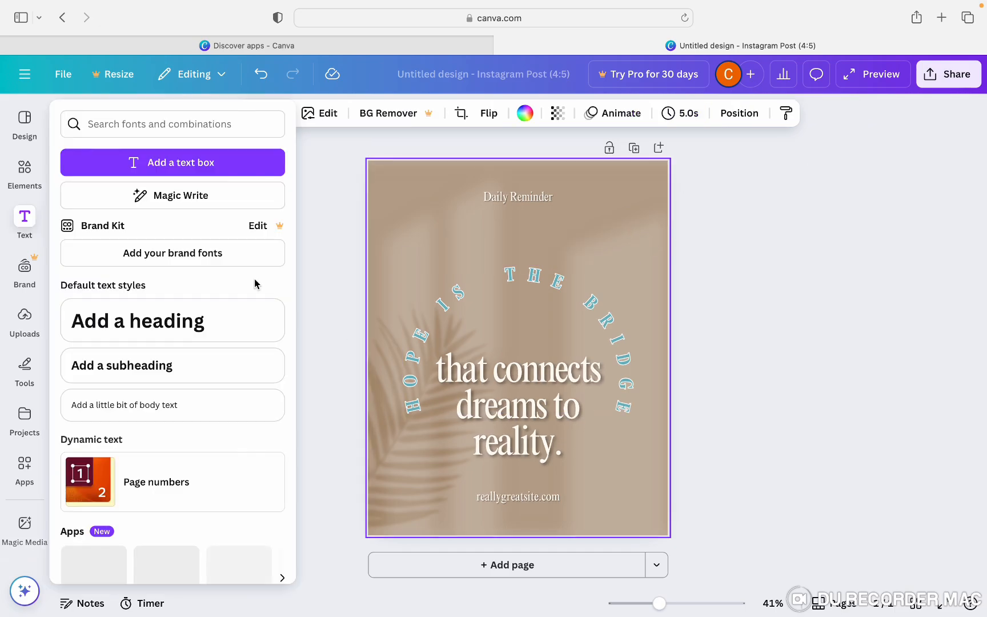
click(25, 172)
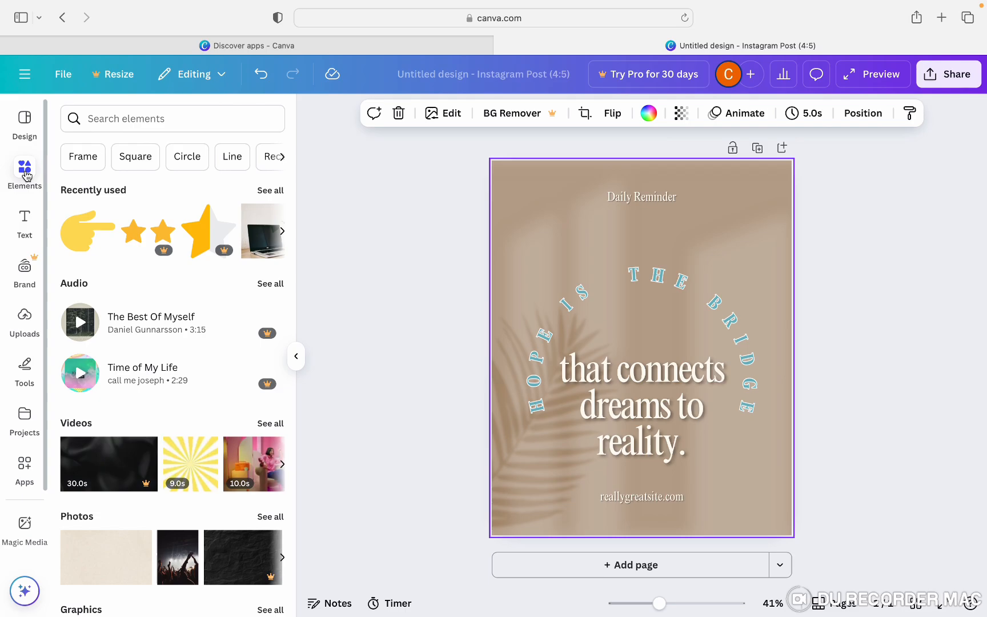
click(180, 118)
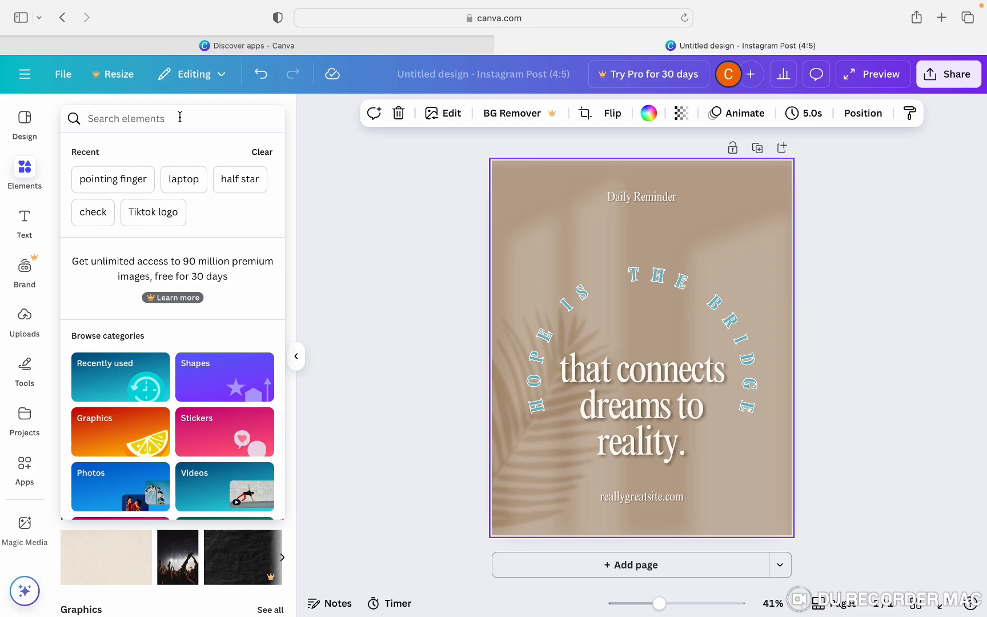
text(star)
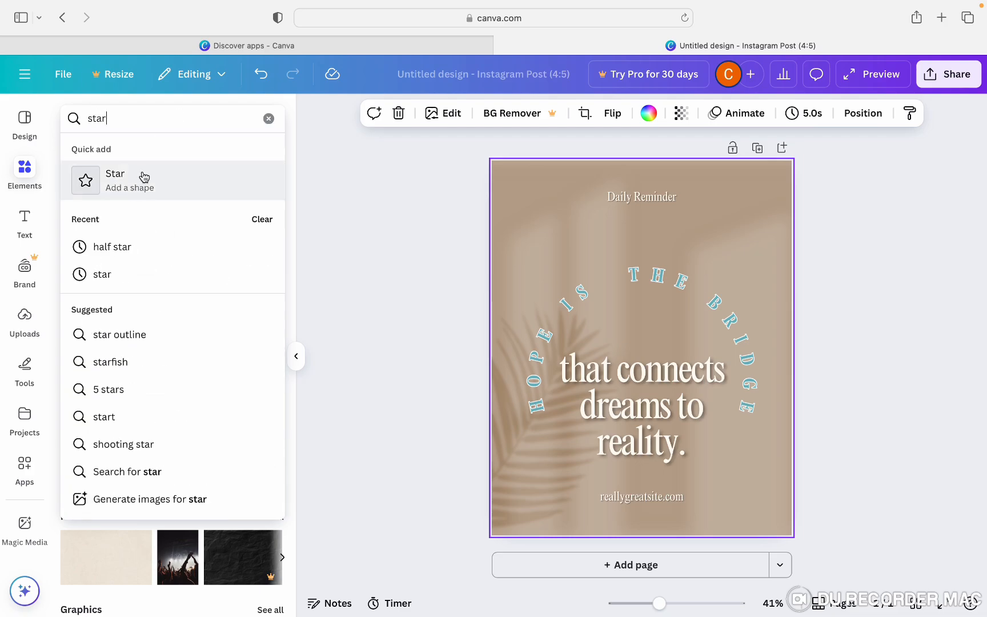
key(Return)
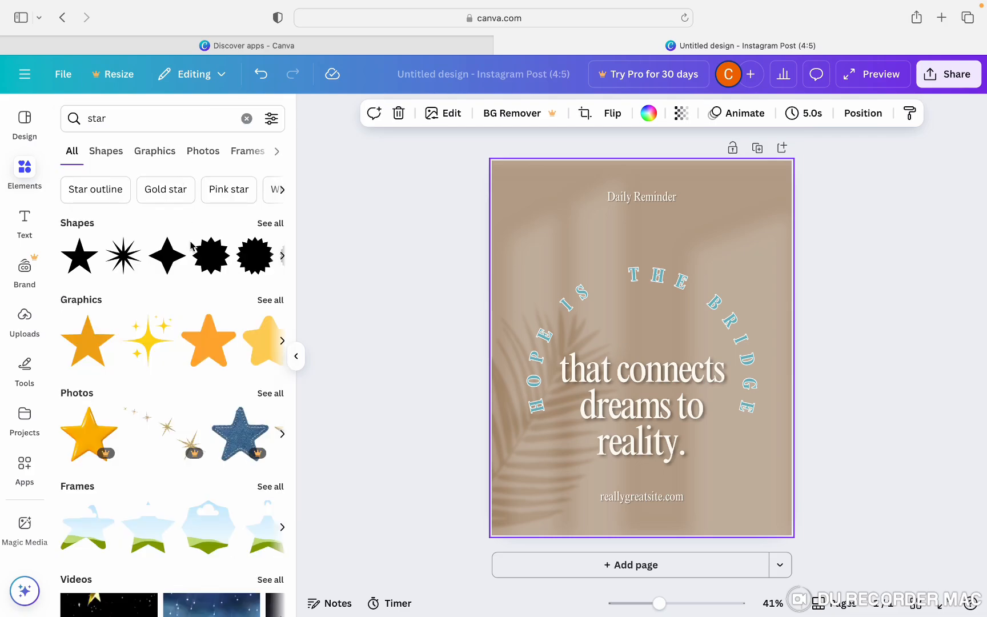
scroll(194, 304, down, 3)
scroll(194, 304, up, 3)
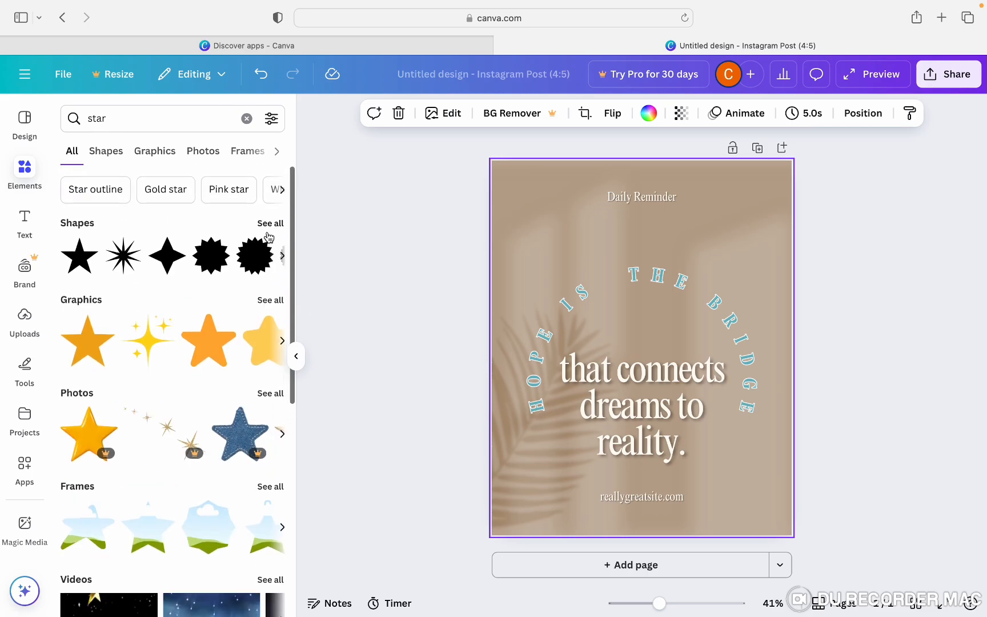
click(264, 293)
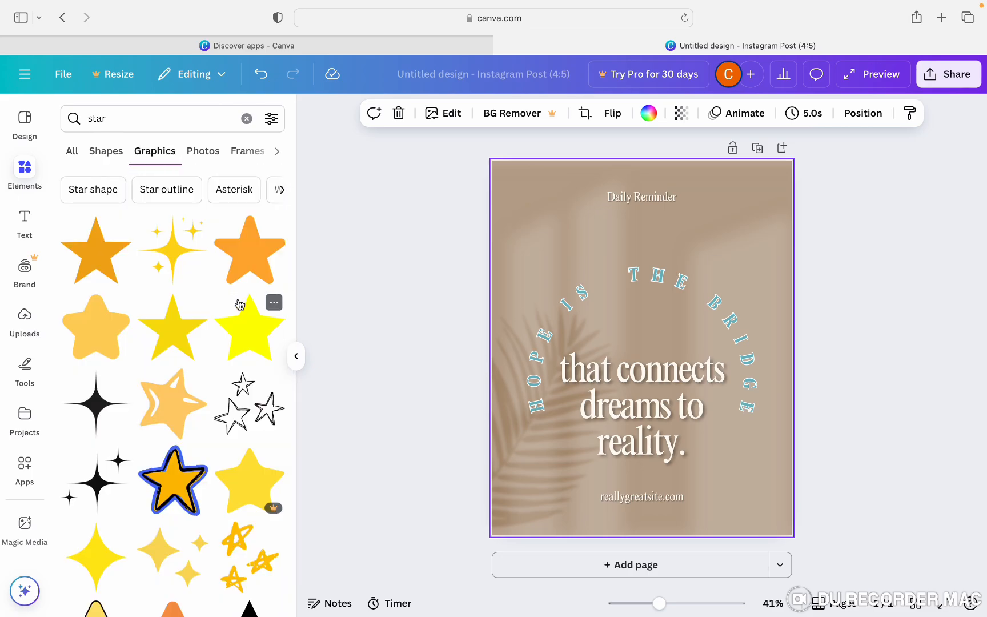
- Add the yellow sparkle graphic and place it in the page's upper-left corner, beside "Daily Reminder"
scroll(240, 305, down, 2)
scroll(239, 306, down, 2)
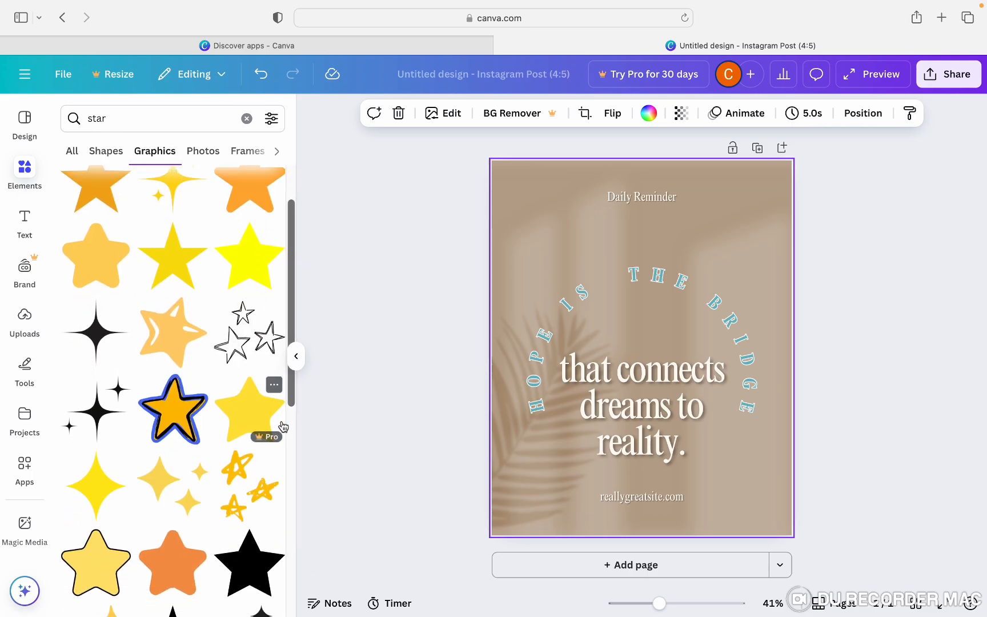
scroll(207, 315, up, 4)
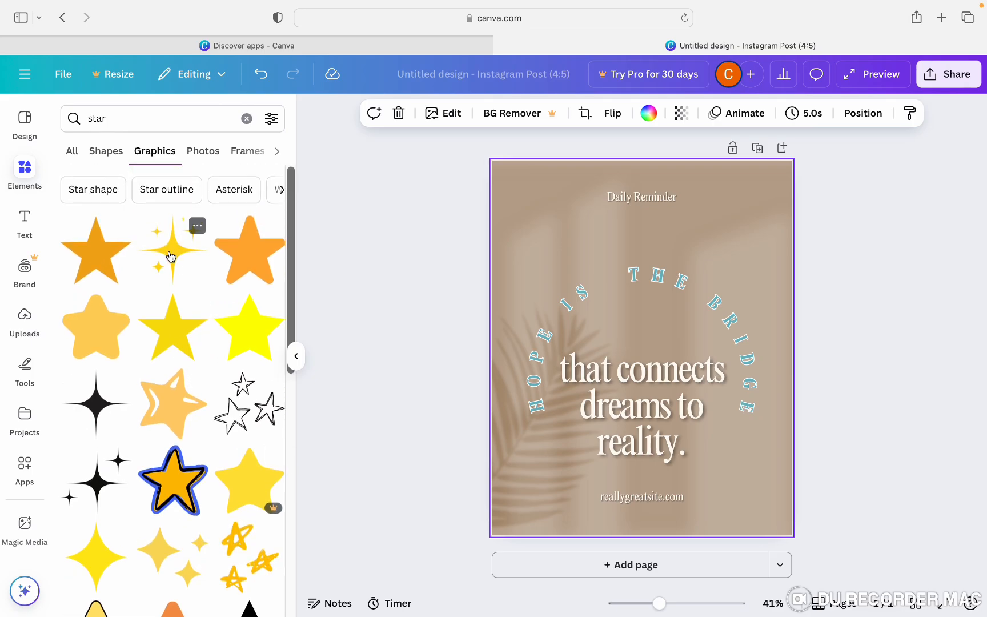
click(173, 255)
drag(698, 408, 557, 222)
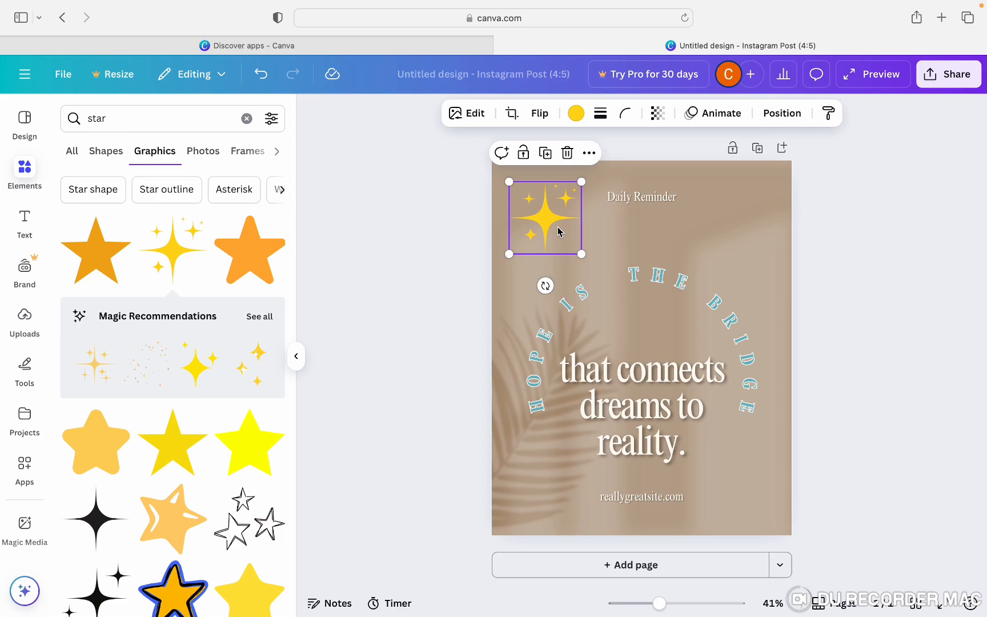
- Add the orange star graphic with white highlights, shrink it, and place it in the page's lower-right corner
scroll(130, 513, down, 2)
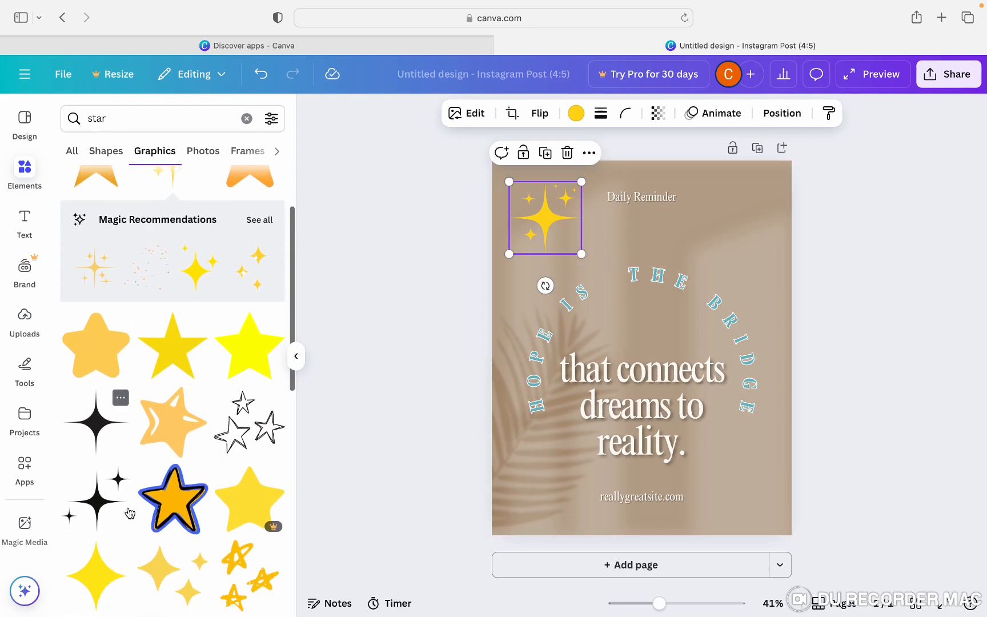
click(169, 410)
drag(704, 415, 673, 376)
drag(619, 307, 747, 491)
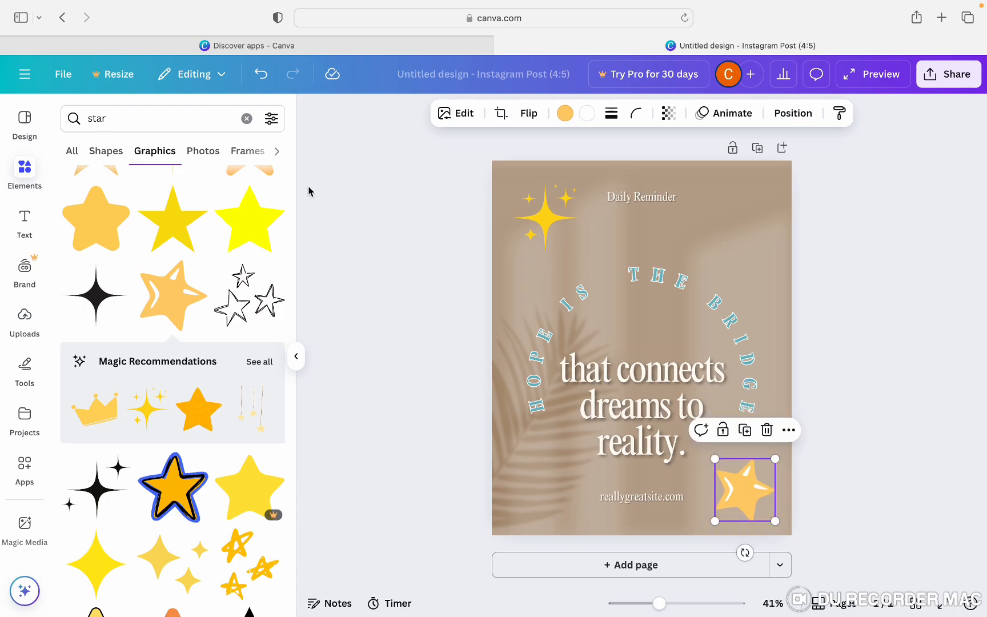
- Search the elements library for "mountain" and browse the matching photos
click(246, 120)
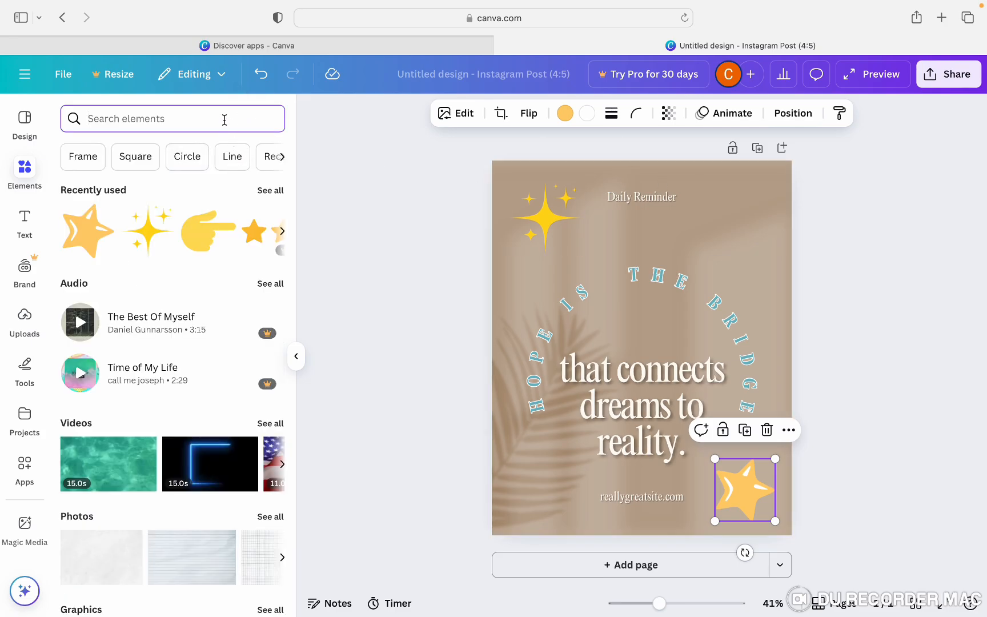
text(mountain)
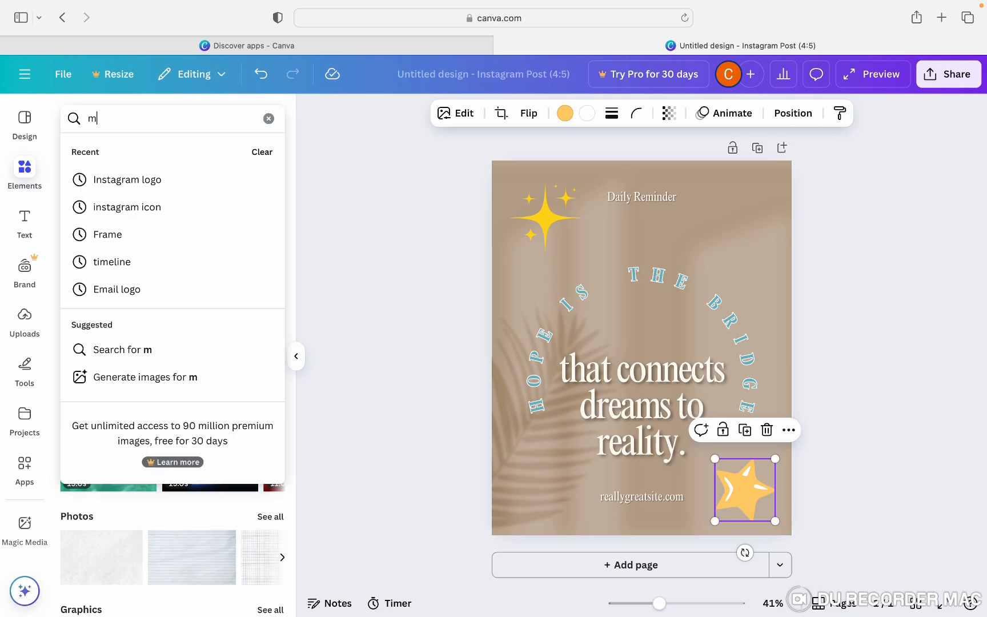
key(Return)
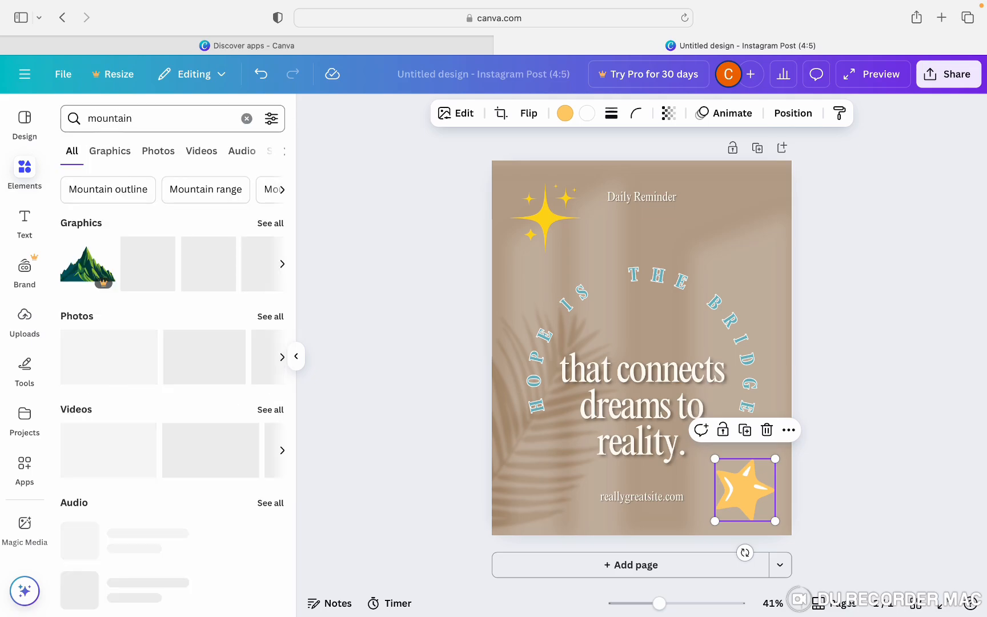
click(110, 154)
click(152, 157)
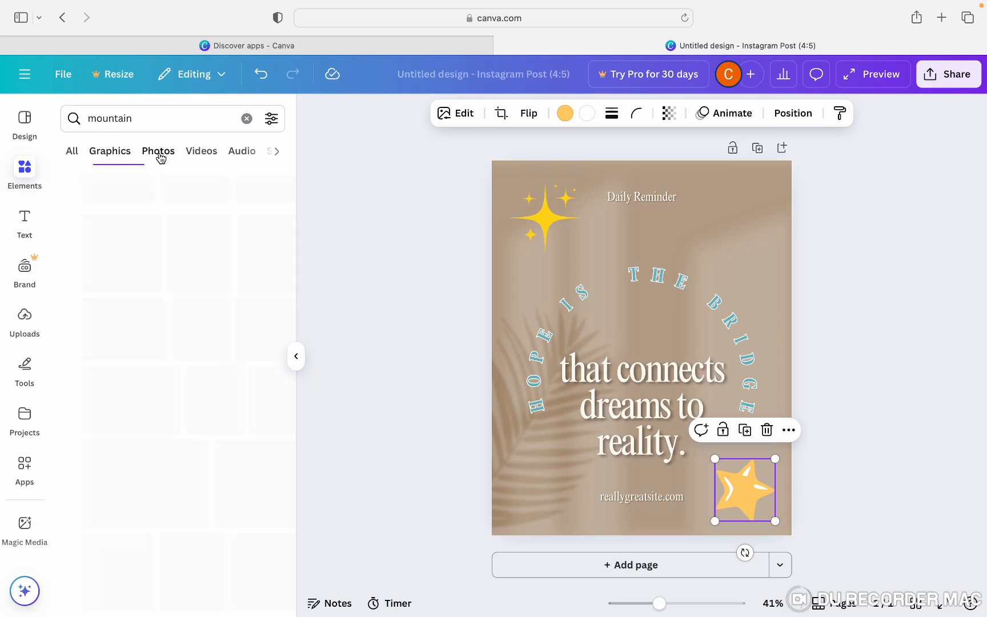
click(202, 155)
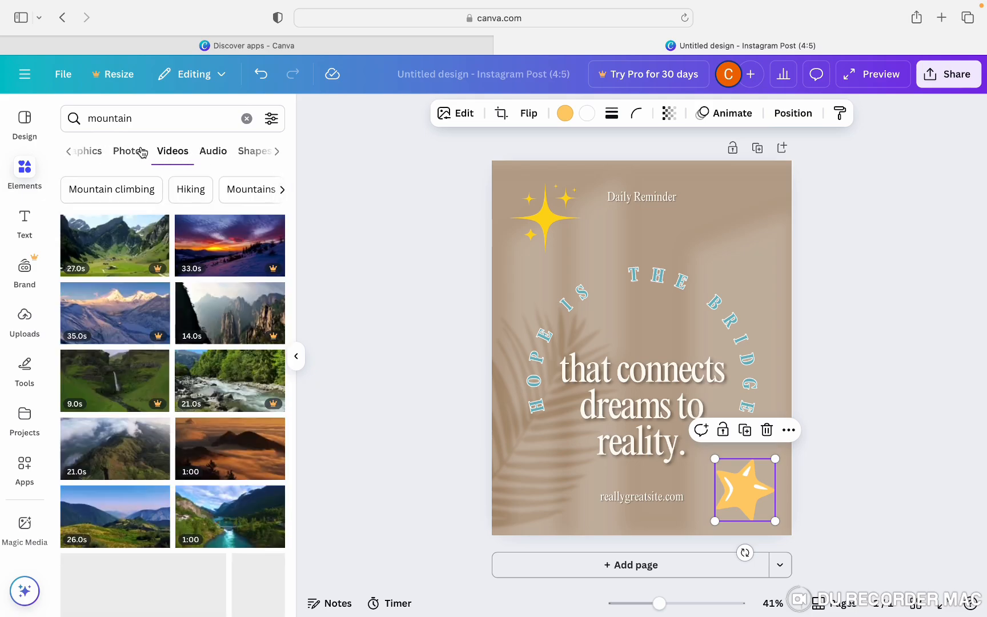
click(140, 152)
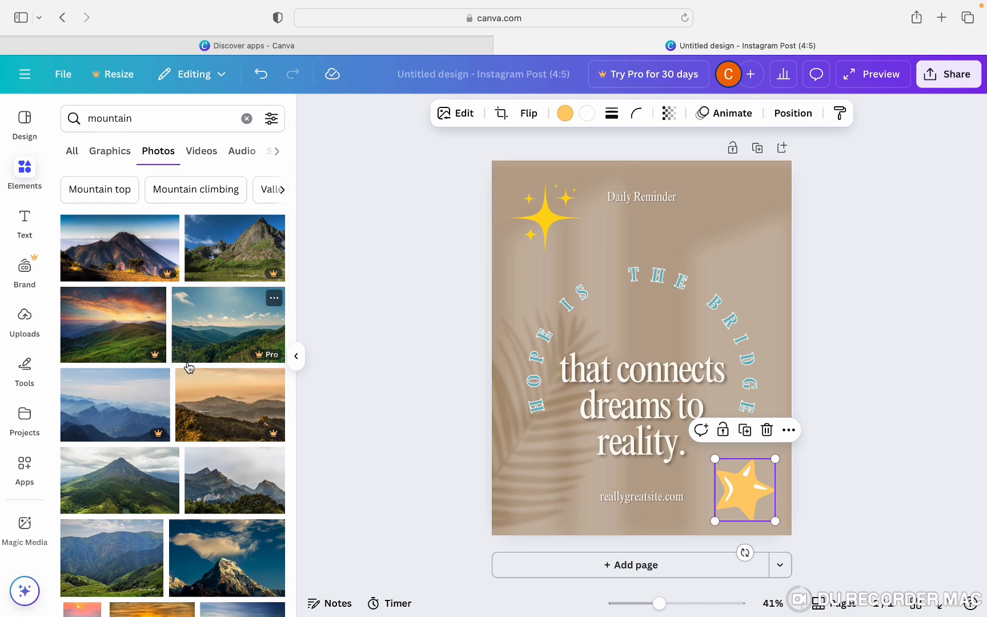
scroll(183, 371, down, 3)
- Try placing the green mountain photo as a separate image over the middle of the page, and delete it
drag(146, 389, 246, 380)
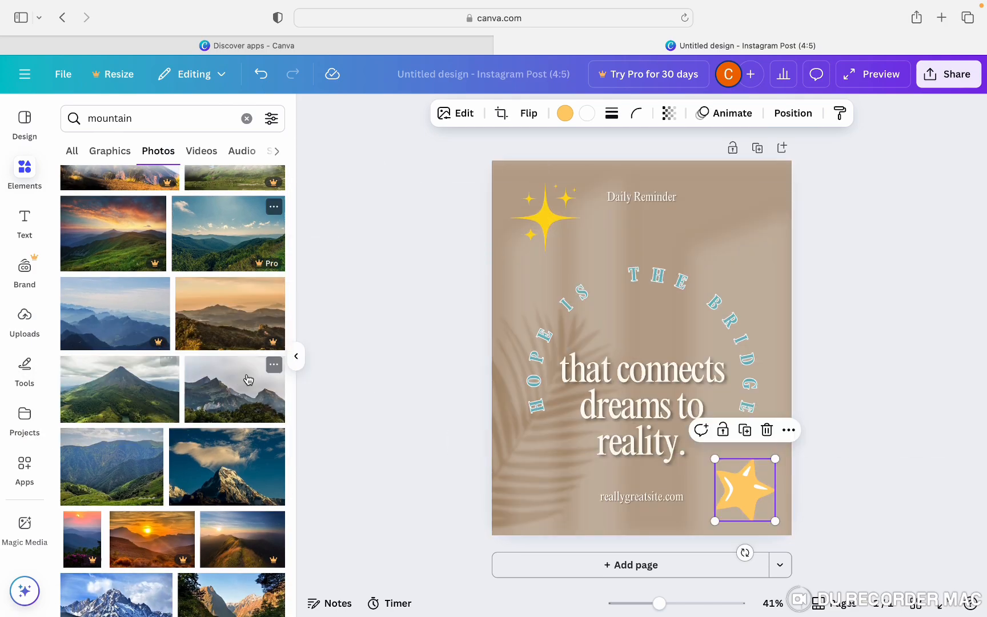
click(130, 388)
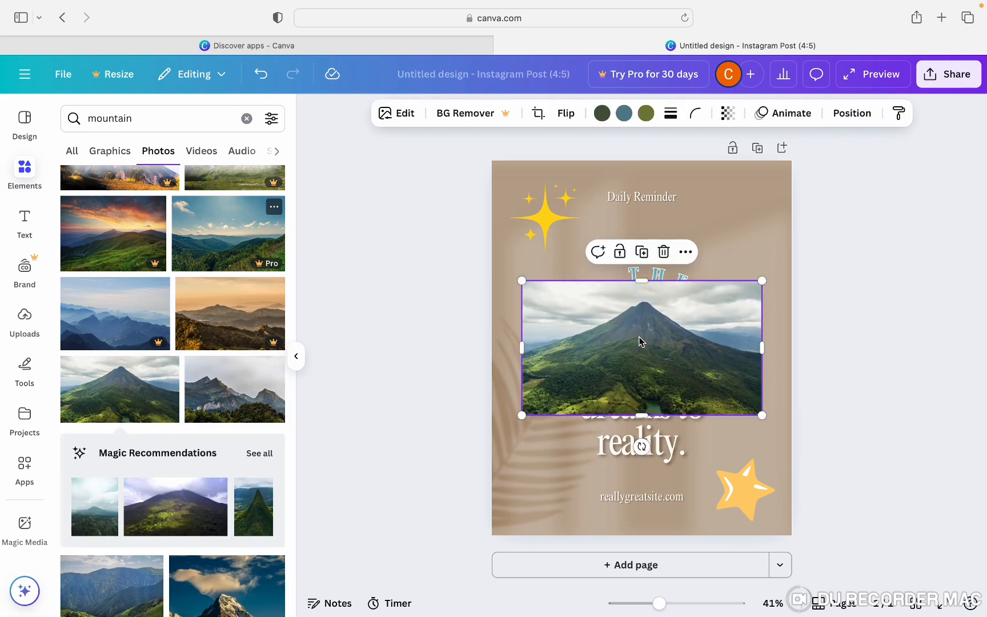
drag(640, 342, 662, 366)
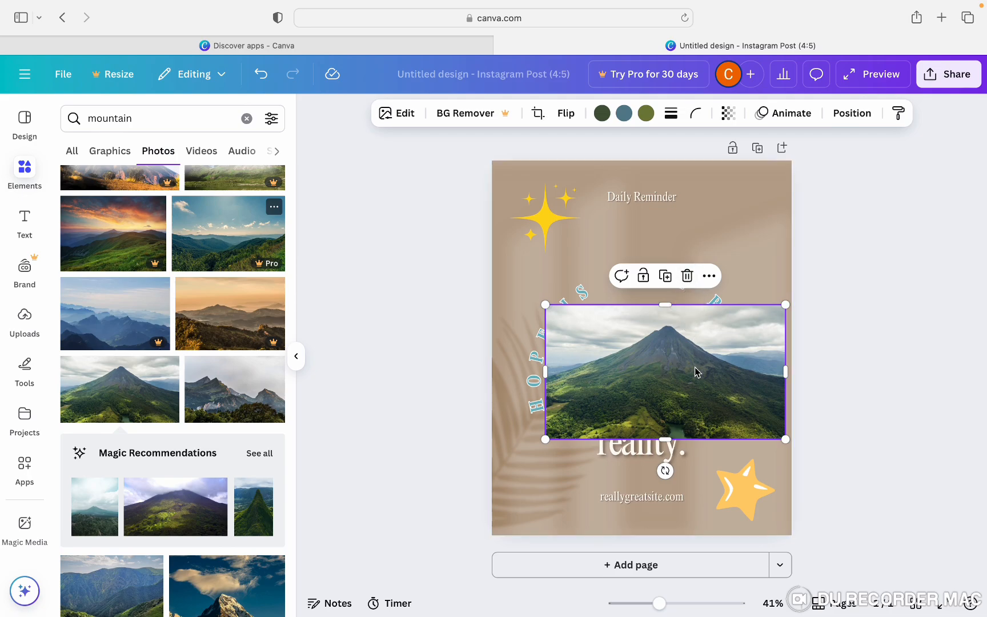
click(688, 276)
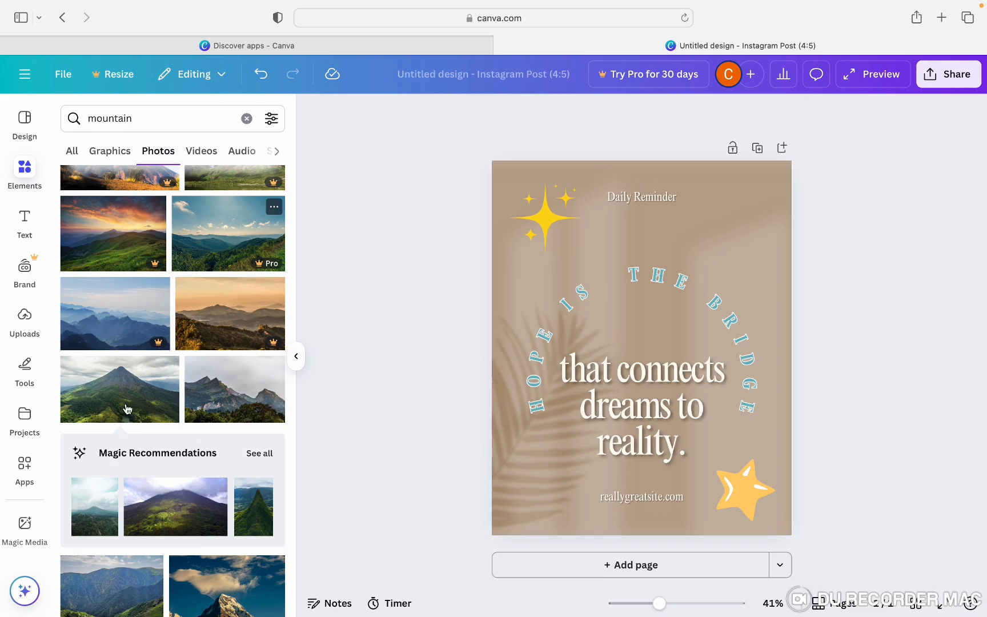
- Set the green mountain photo as the page background and clear the element search
drag(126, 403, 502, 195)
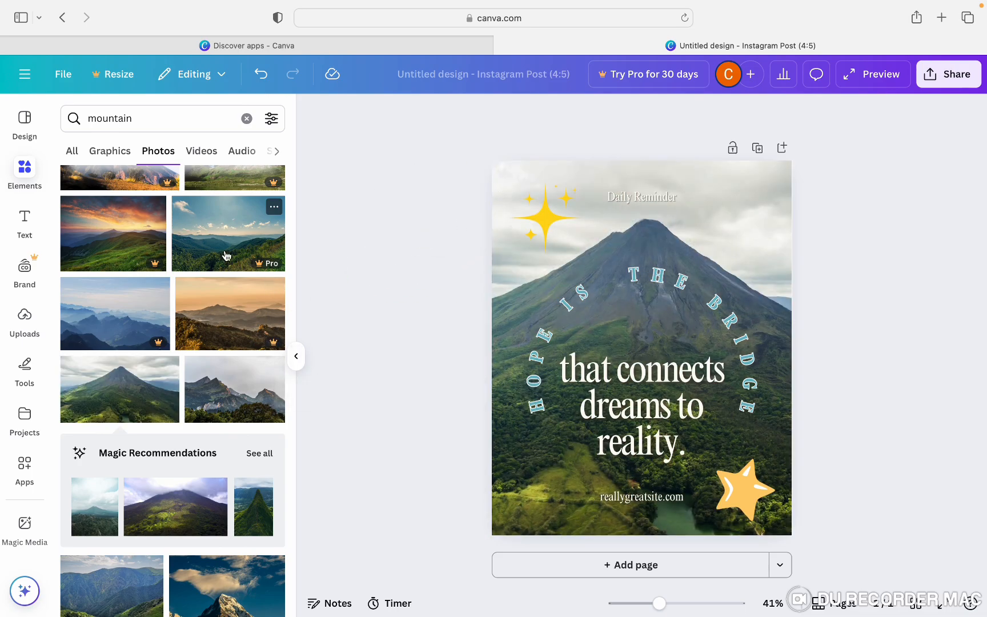
click(80, 152)
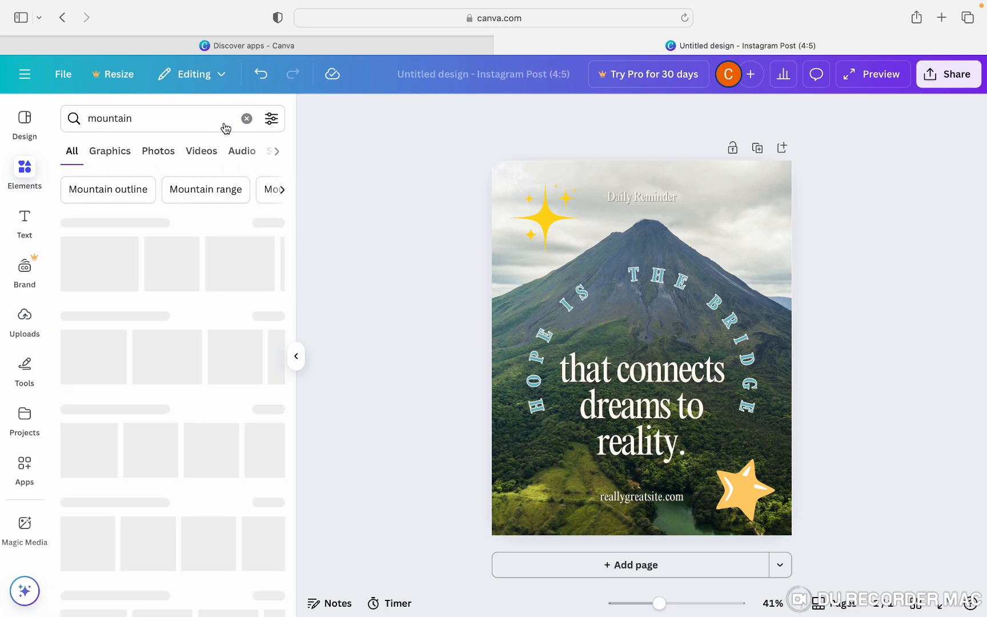
click(247, 118)
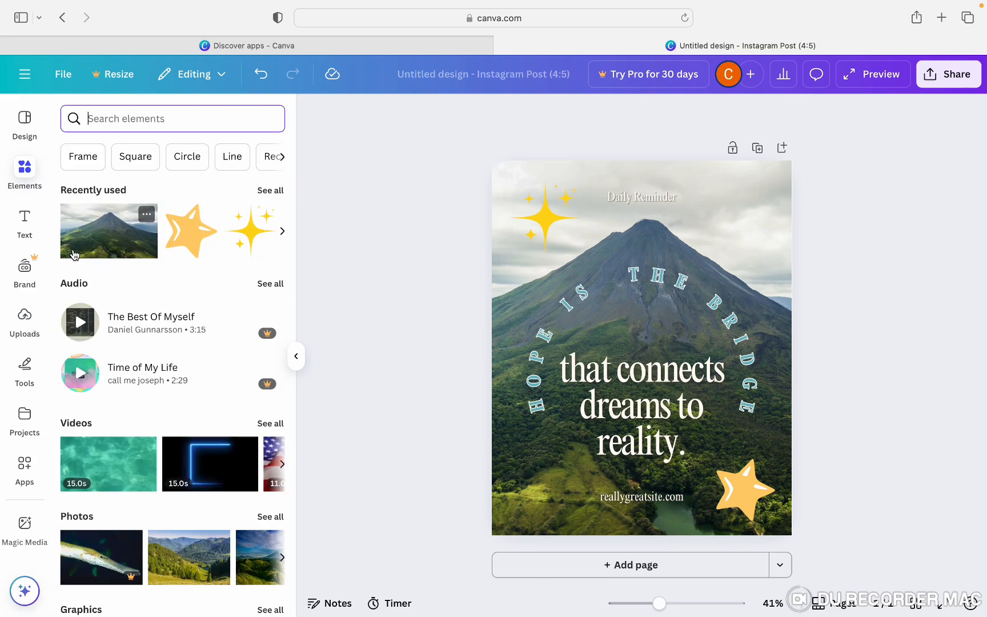
- Add a new text box to the page and enter the text "kgvjvjvvh"
click(24, 218)
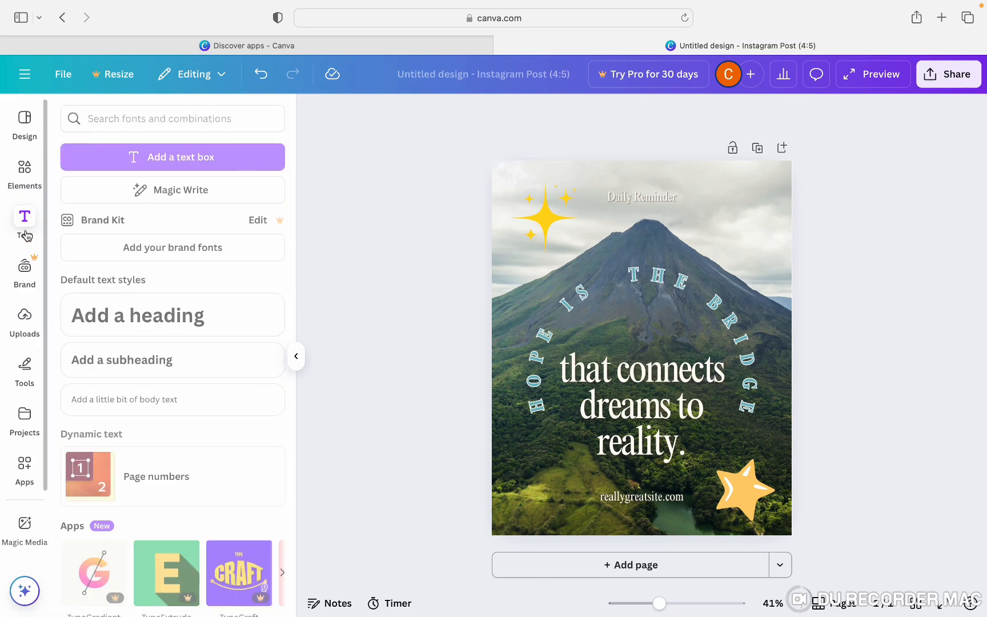
click(175, 162)
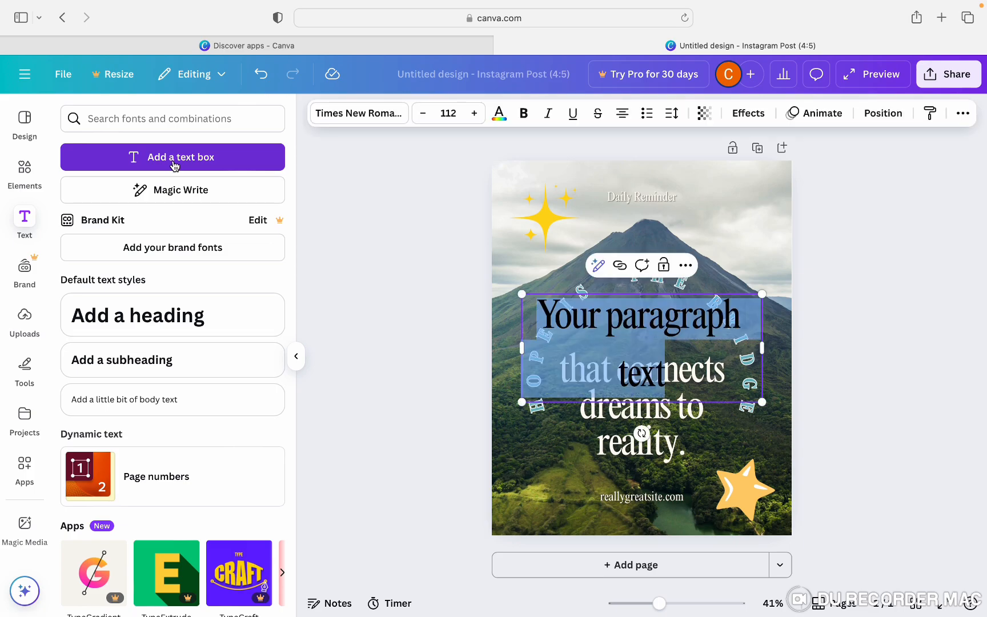
text(kgvjvjvvh)
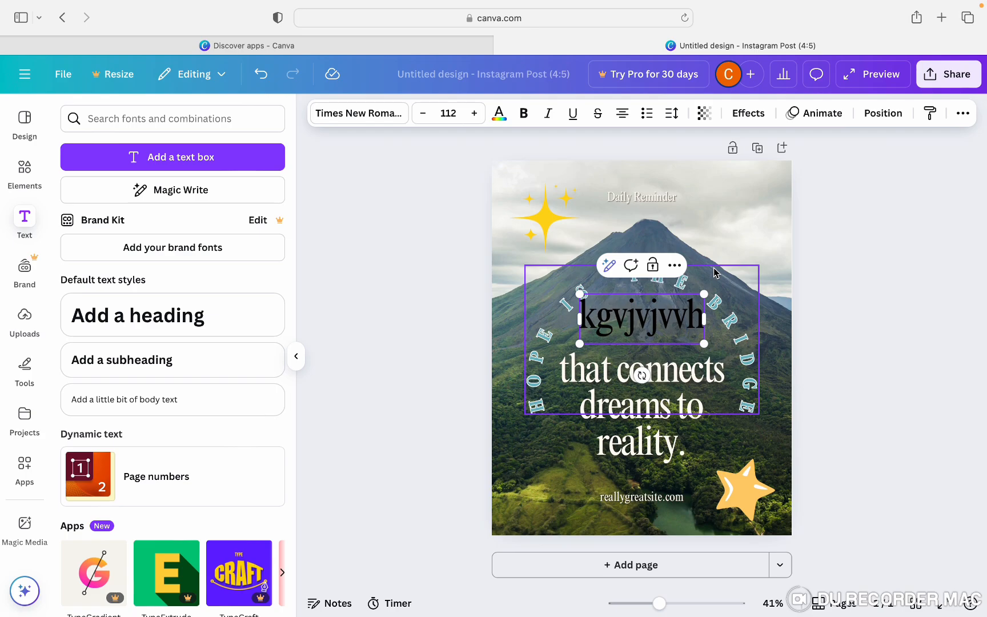
- Remove all of the placeholder text from the new text box in the middle of the page
key(BackSpace)
key(BackSpace)
key(BackSpace)
key(BackSpace)
key(BackSpace)
key(BackSpace)
key(BackSpace)
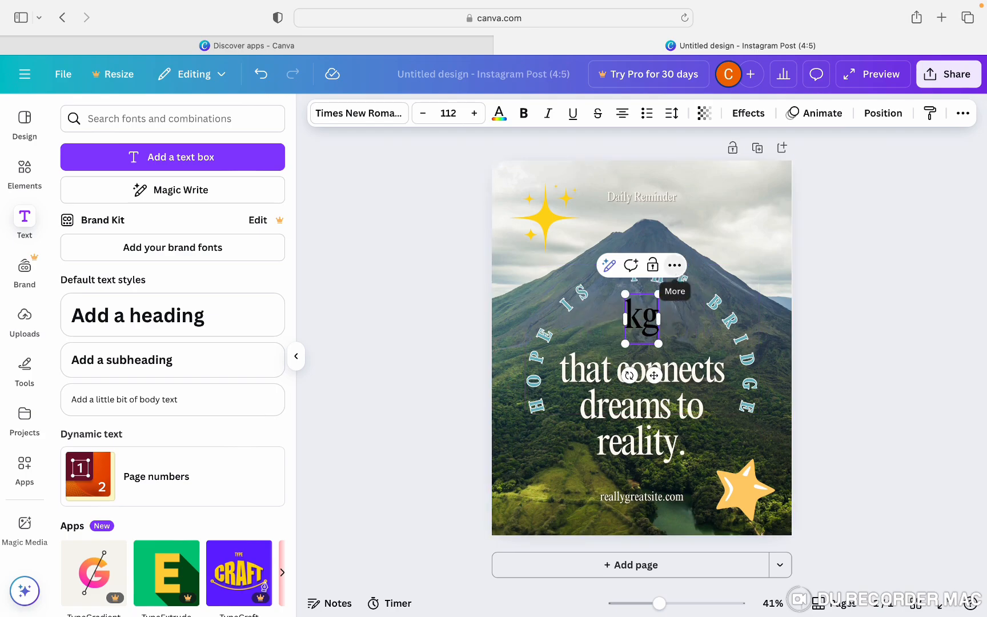
key(BackSpace)
key(BackSpace)
- Shuffle the brand kit's red, yellow and navy palette across the page until the sparkle is navy and the quote text yellow
click(24, 265)
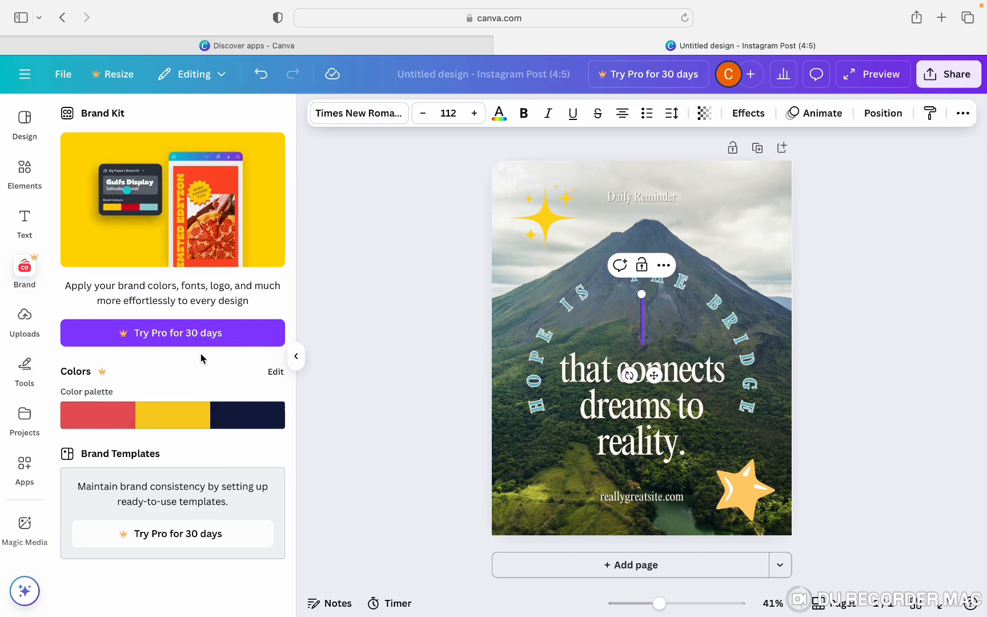
mouse_move(192, 420)
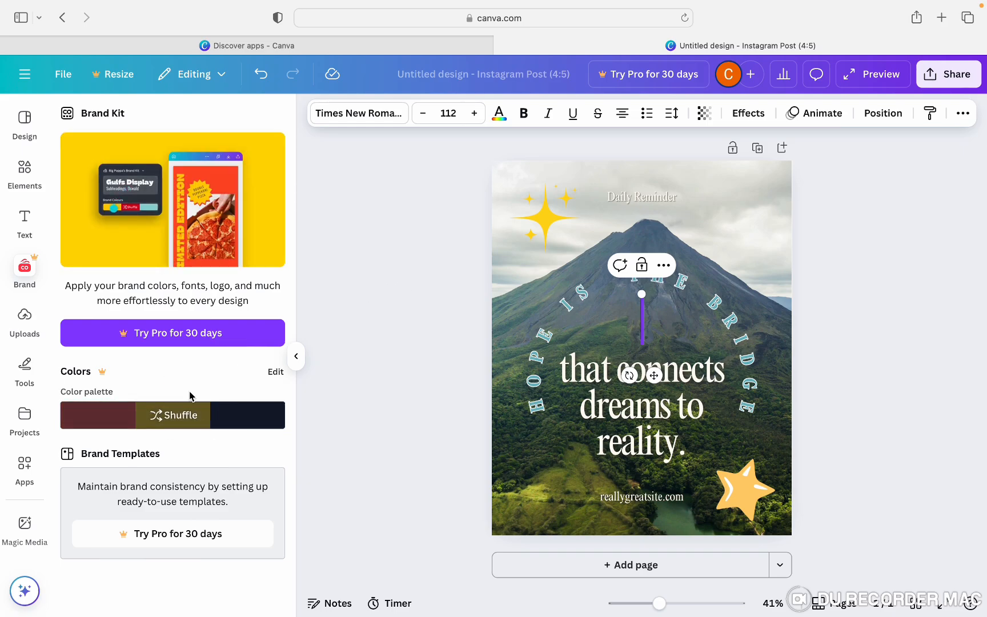
click(193, 422)
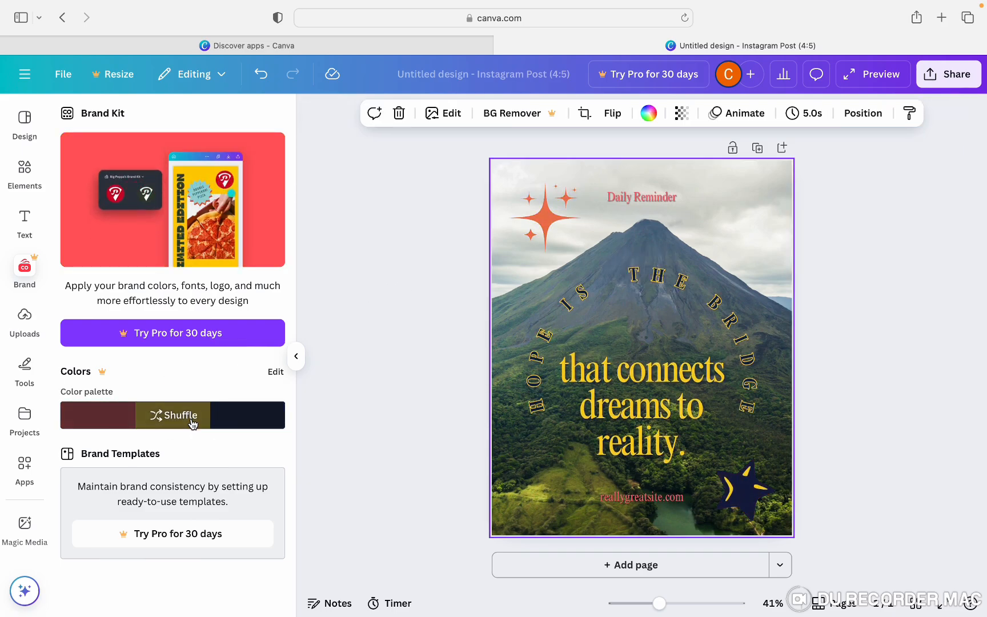
click(193, 422)
click(192, 422)
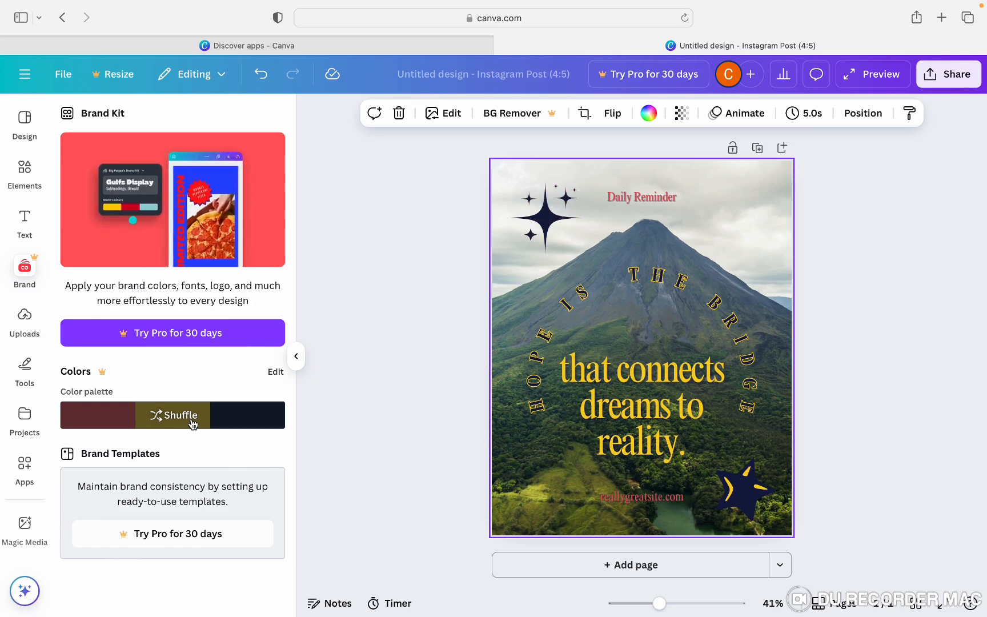
click(193, 422)
click(193, 422)
click(193, 422)
click(192, 422)
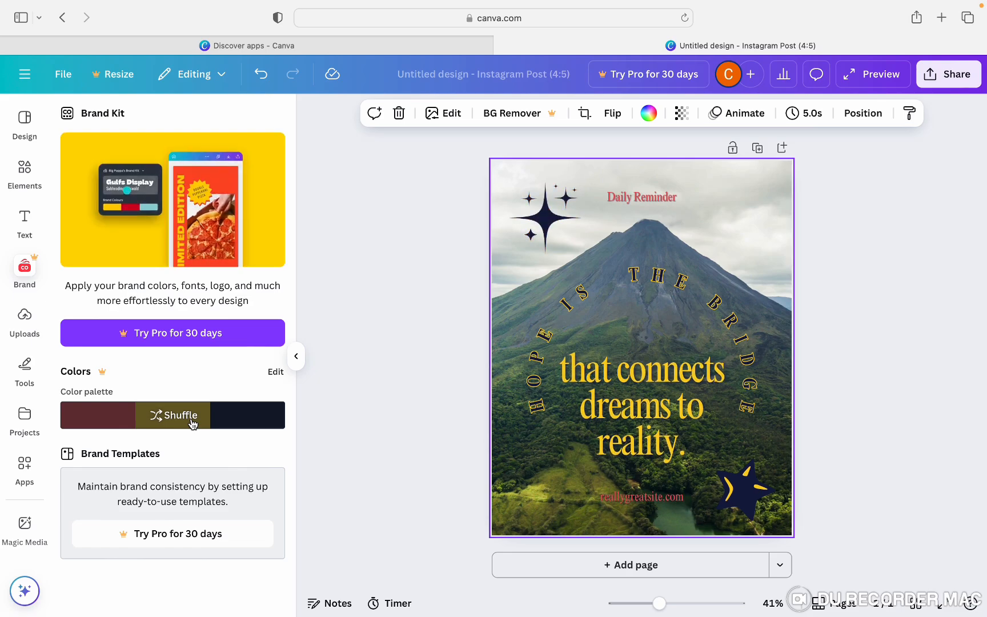
click(192, 422)
click(193, 421)
click(193, 422)
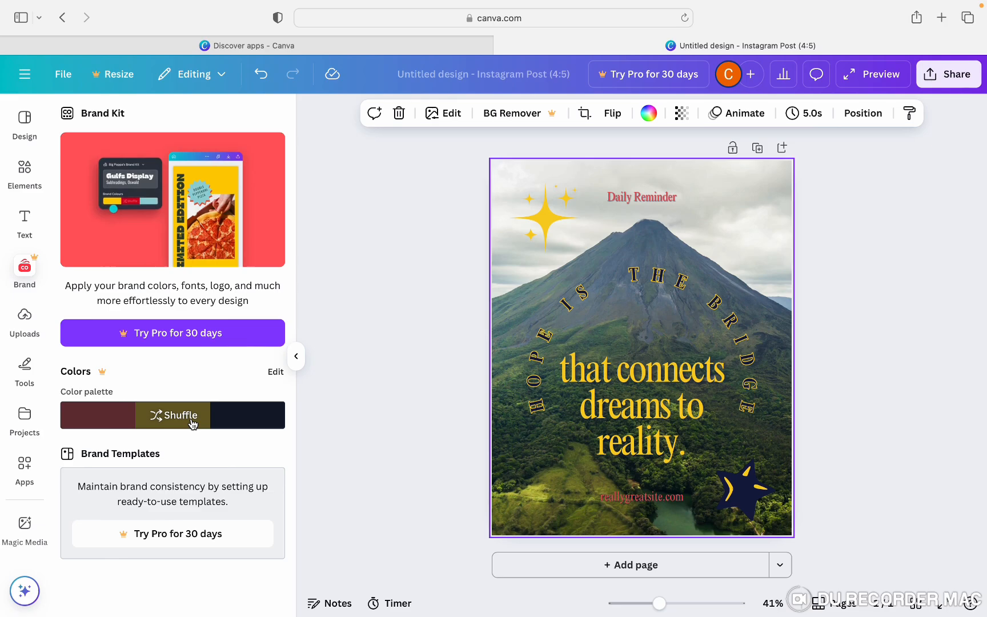
click(192, 422)
click(193, 421)
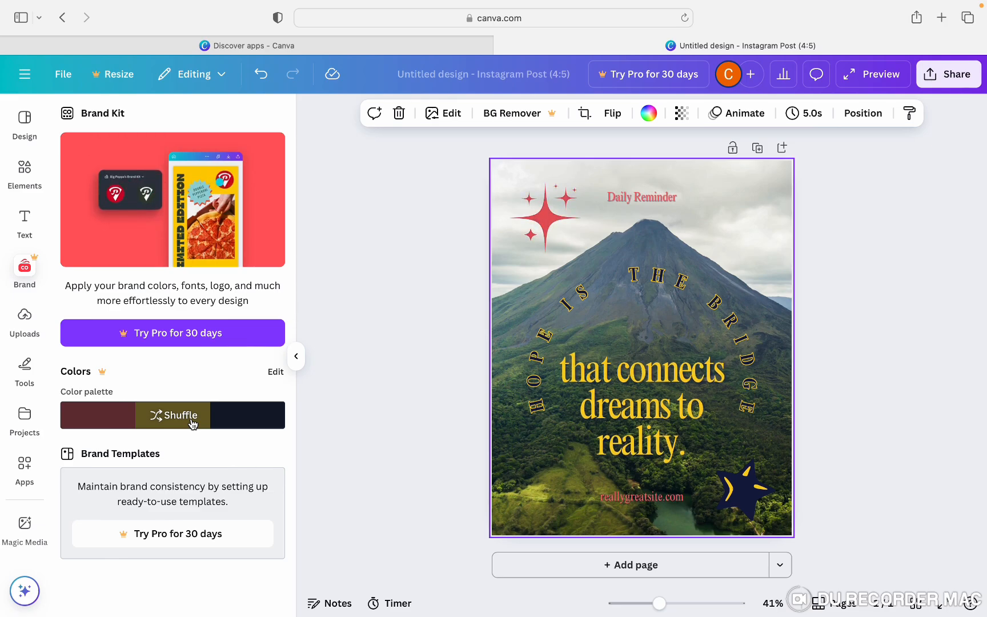
click(193, 421)
click(193, 422)
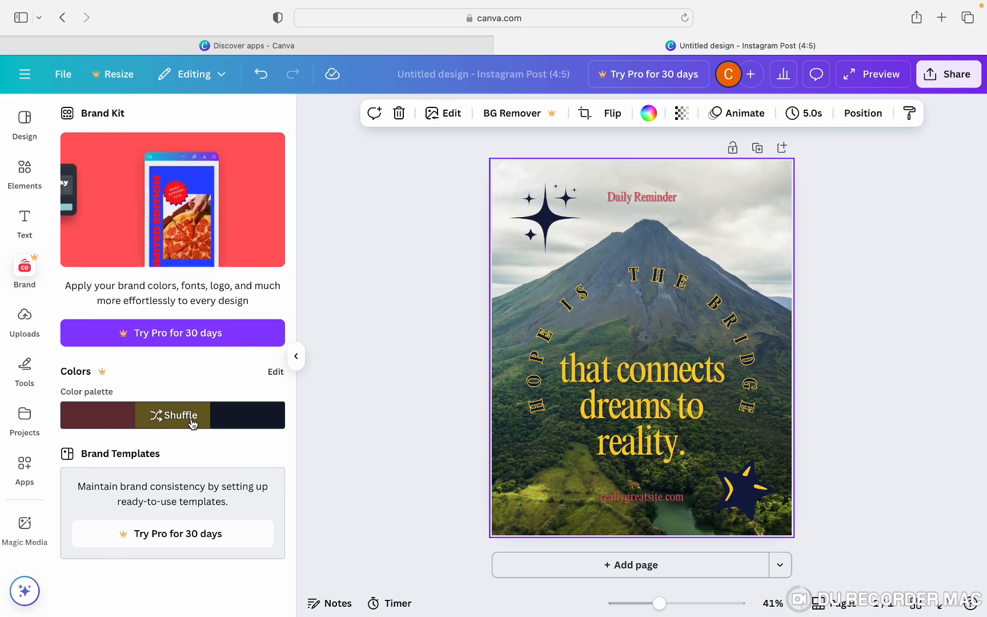
click(193, 422)
click(193, 422)
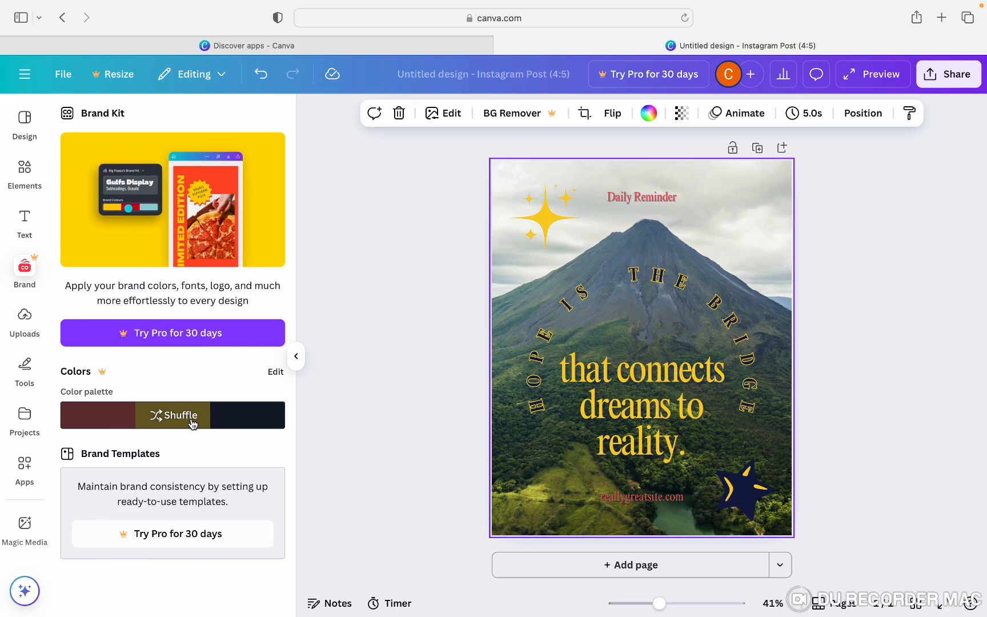
click(192, 421)
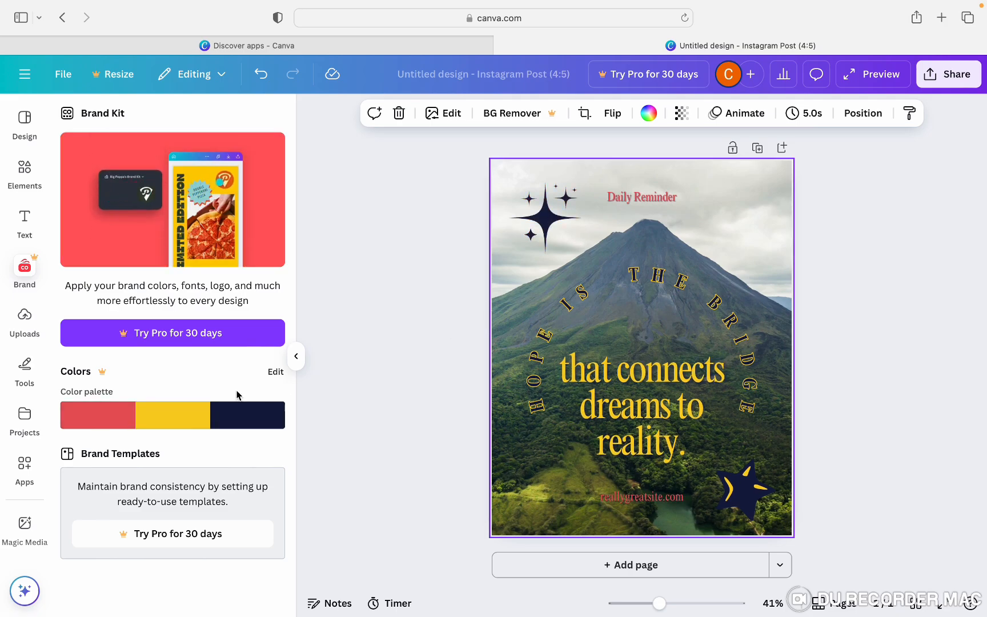
click(189, 413)
click(190, 412)
click(189, 413)
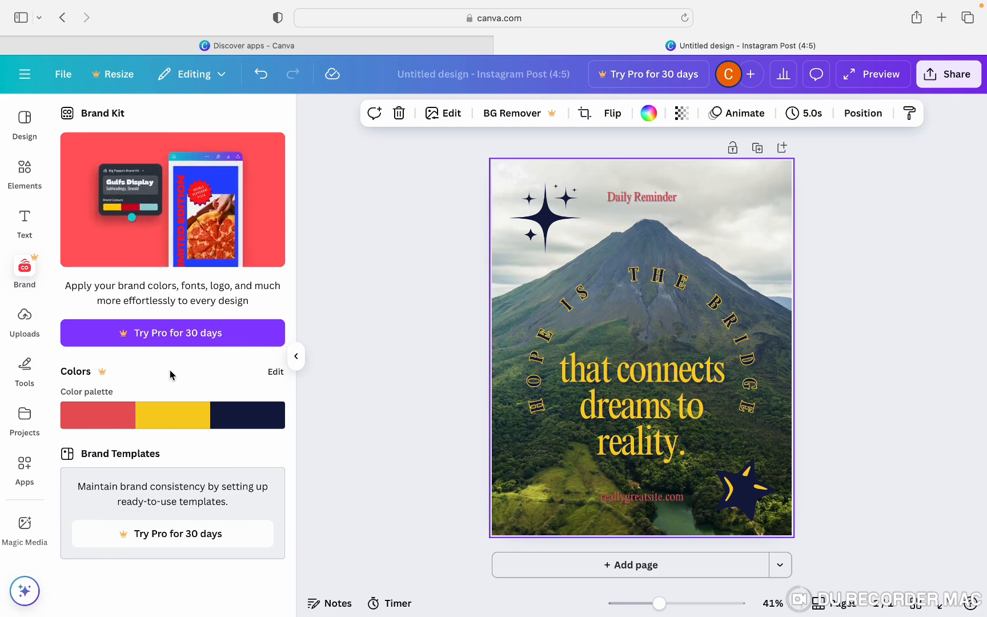
- Open the file chooser for uploading media from Downloads, leave it, and view the uploaded videos and audio
click(25, 317)
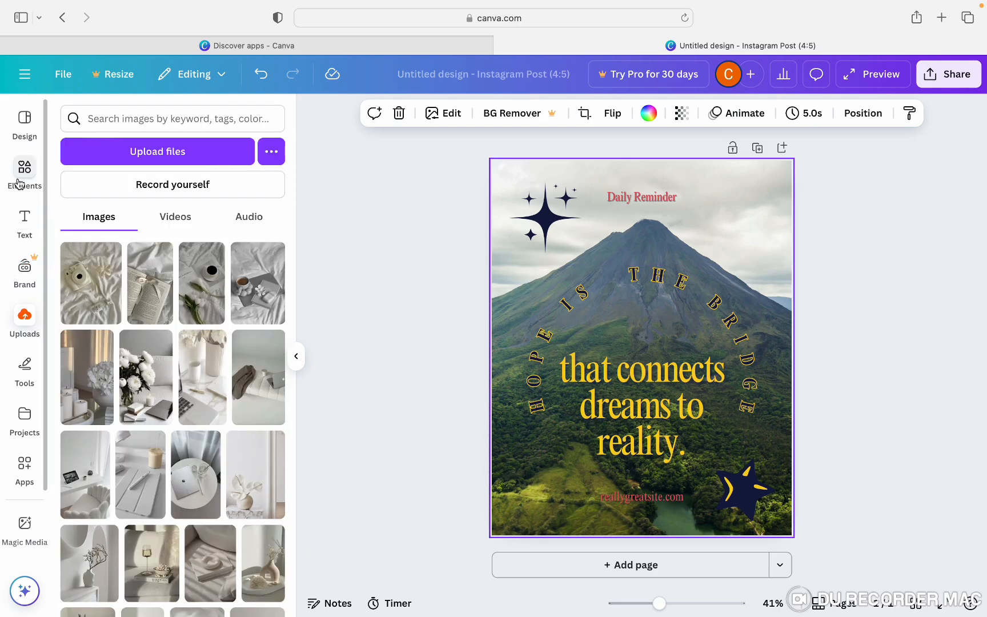
click(149, 164)
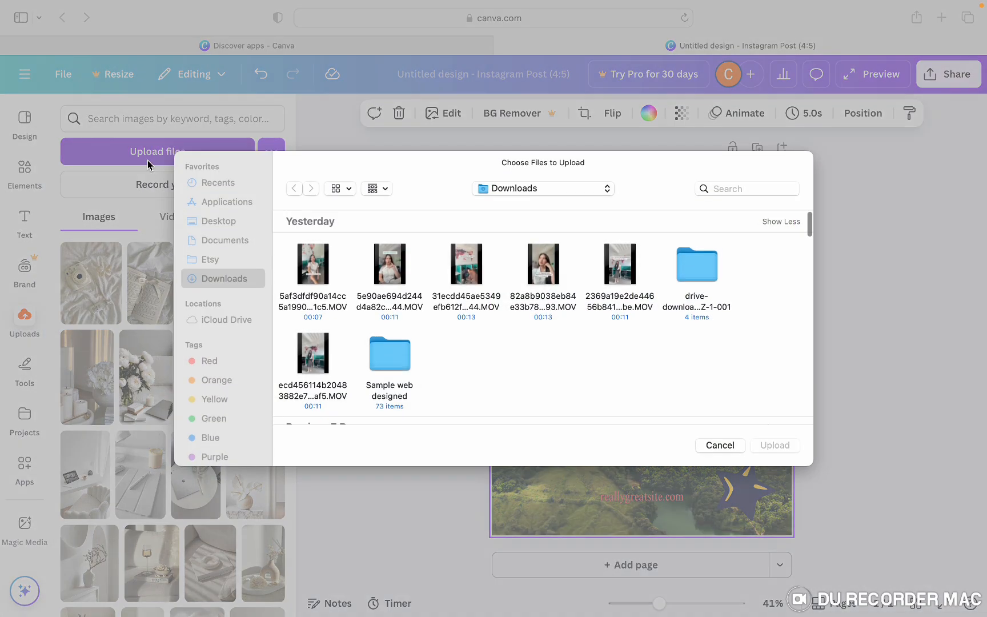
double_click(313, 264)
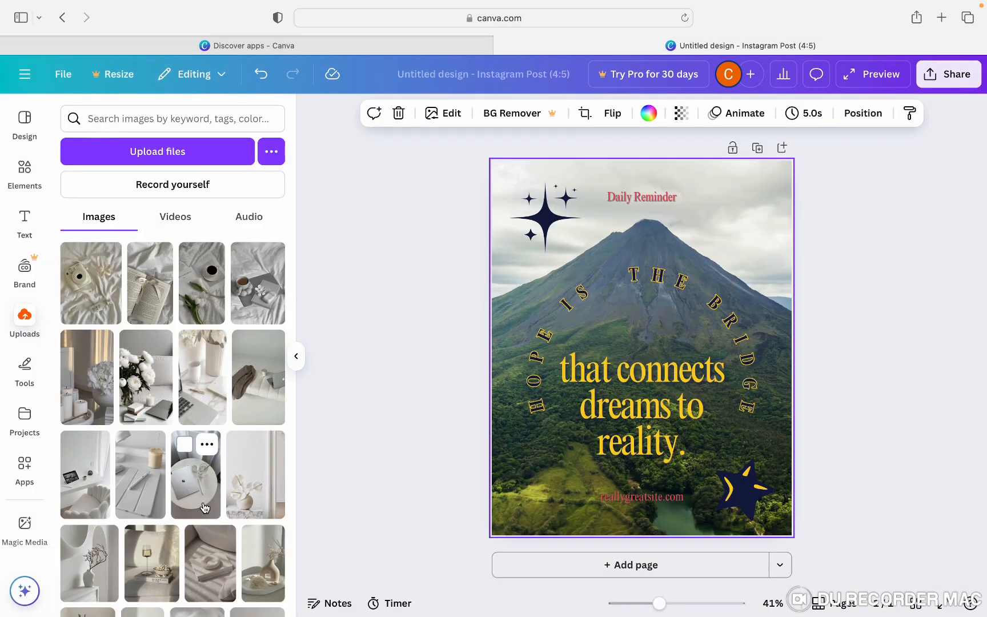
click(177, 221)
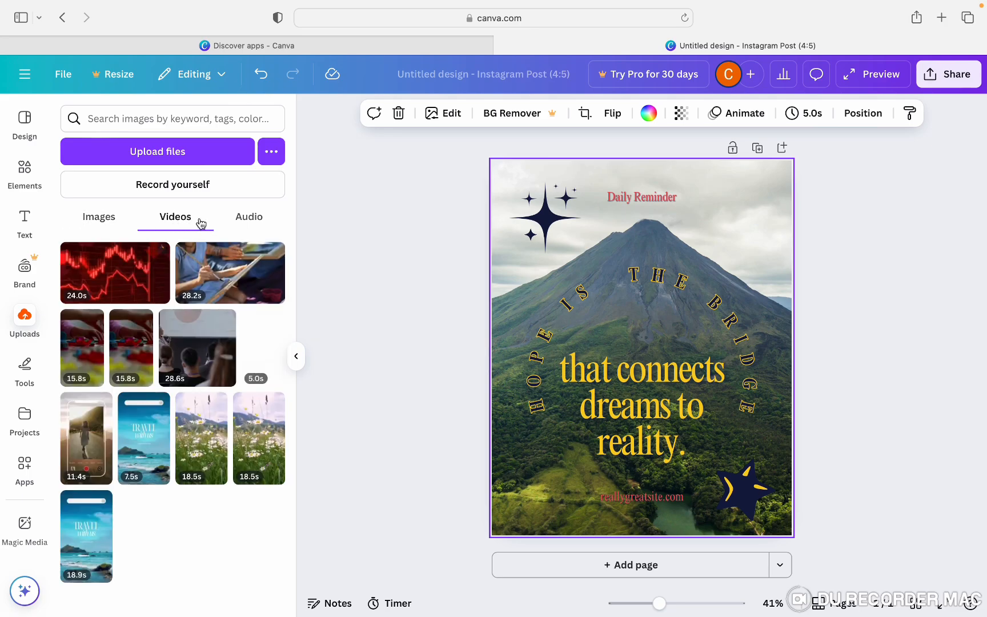
click(249, 222)
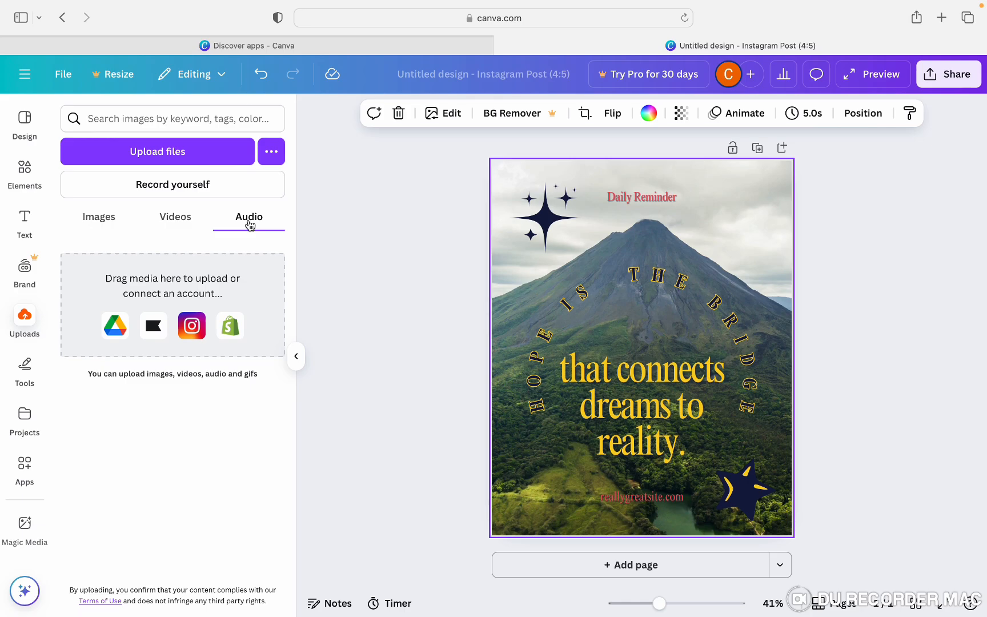
- Draw a looping red freehand line over the mountain peak with the Draw tool and close the drawing tools
click(24, 371)
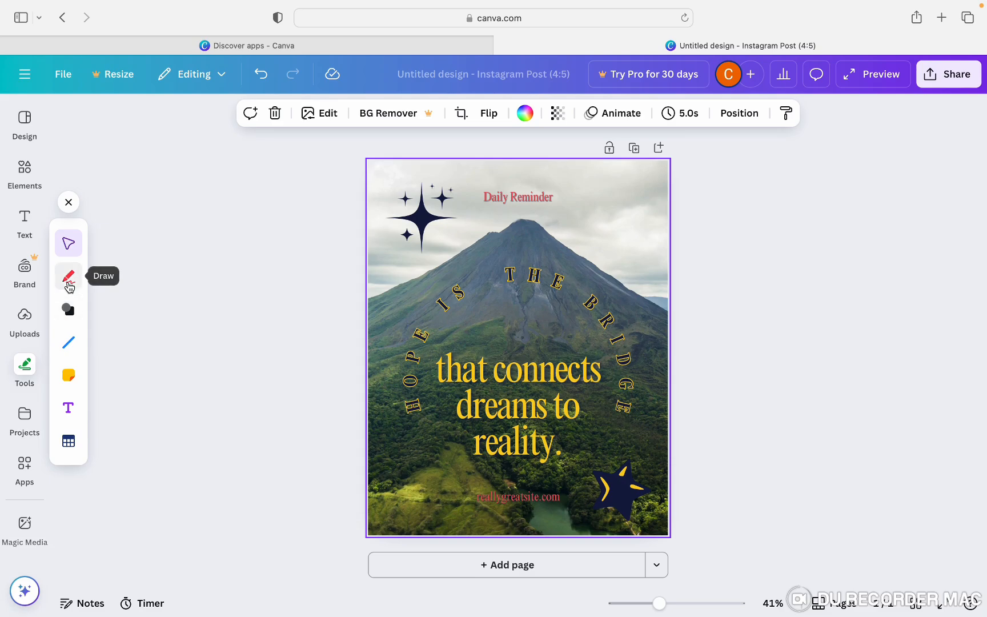
click(69, 284)
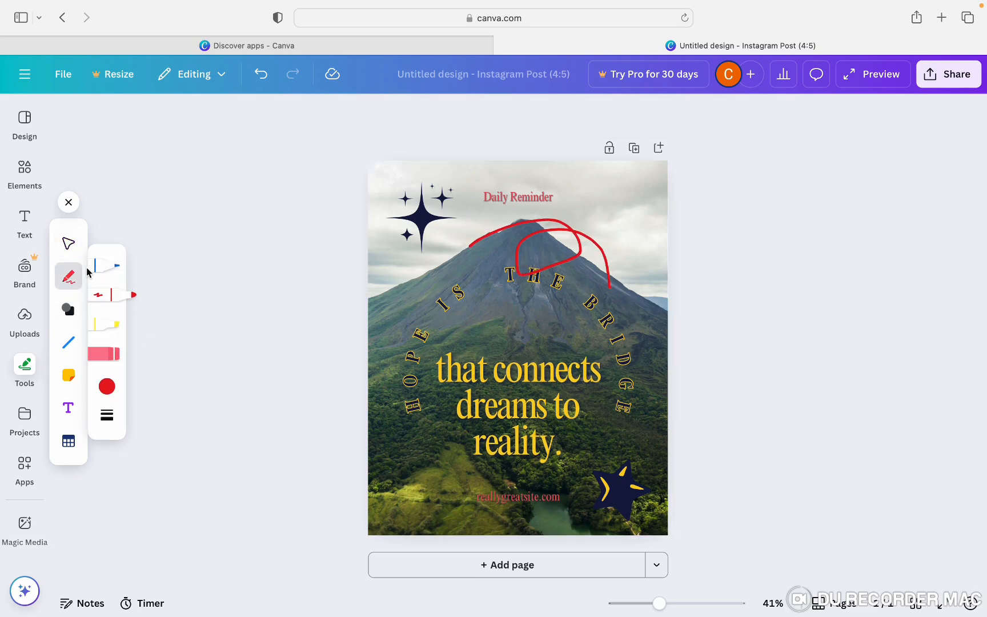
click(68, 243)
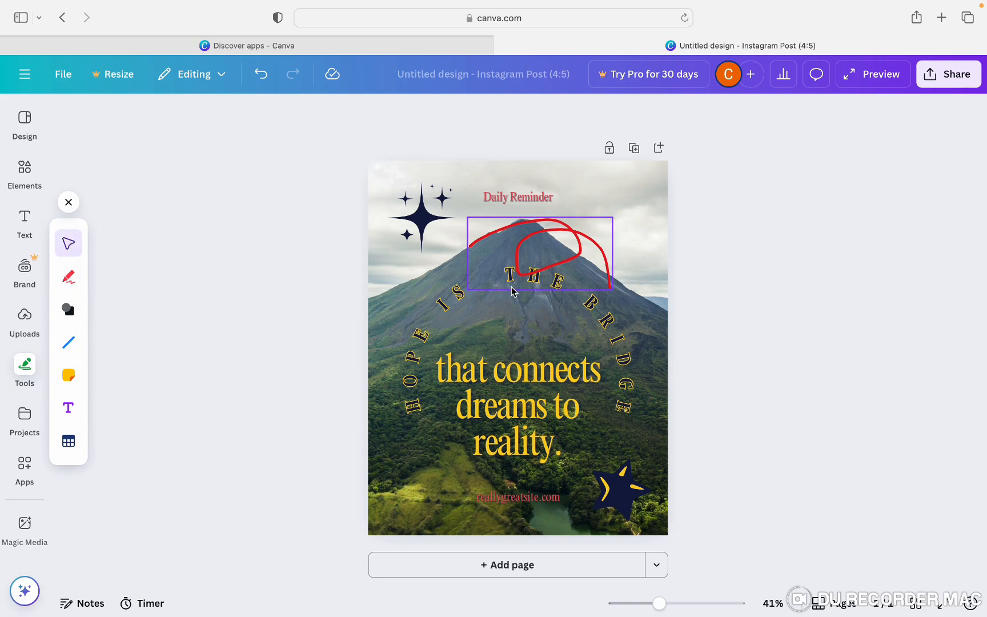
click(69, 202)
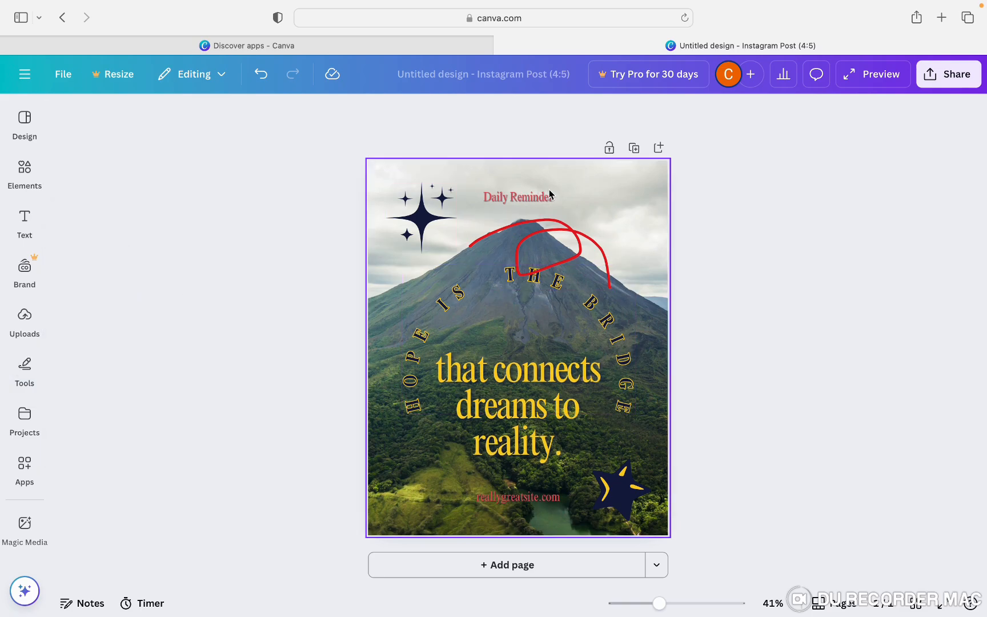
- Lock the curved "HOPE IS THE BRIDGE" text, try to move it, and unlock it again
click(578, 192)
click(534, 276)
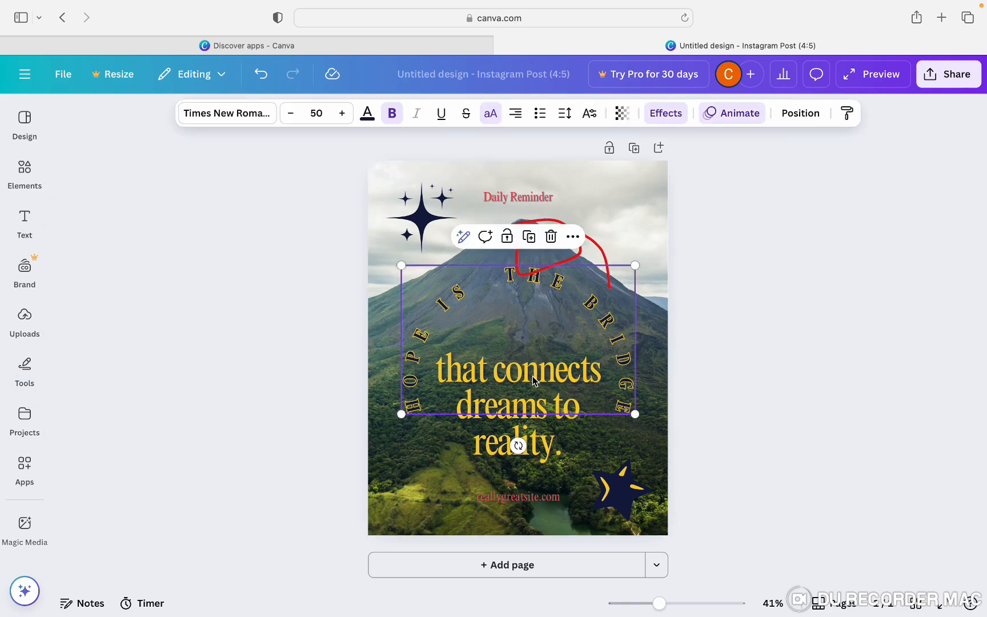
click(507, 236)
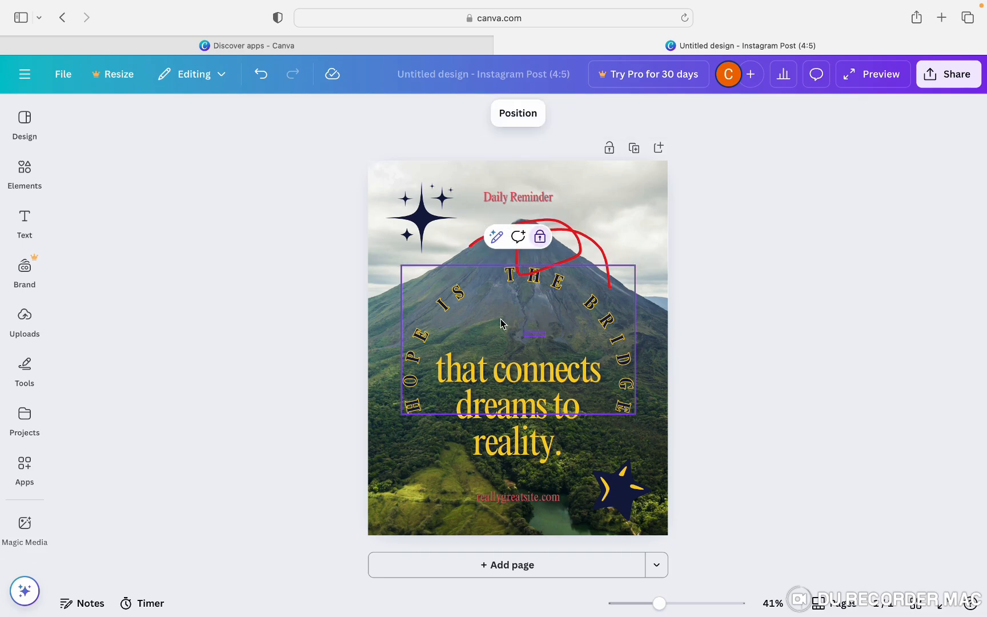
drag(492, 302, 598, 309)
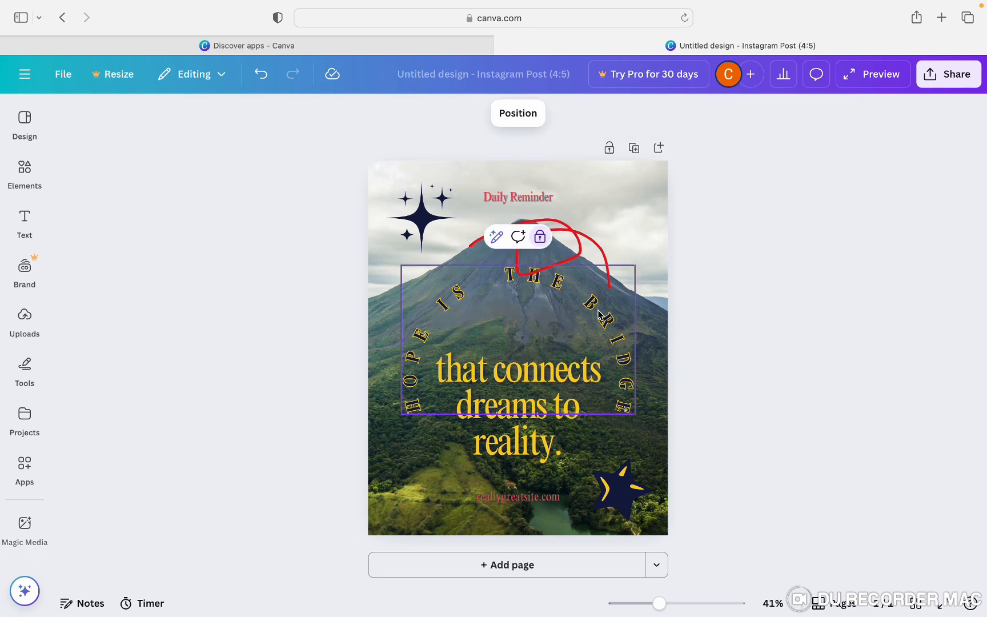
mouse_move(476, 337)
mouse_down()
mouse_move(553, 338)
mouse_move(635, 314)
mouse_up()
click(548, 317)
click(554, 285)
click(534, 286)
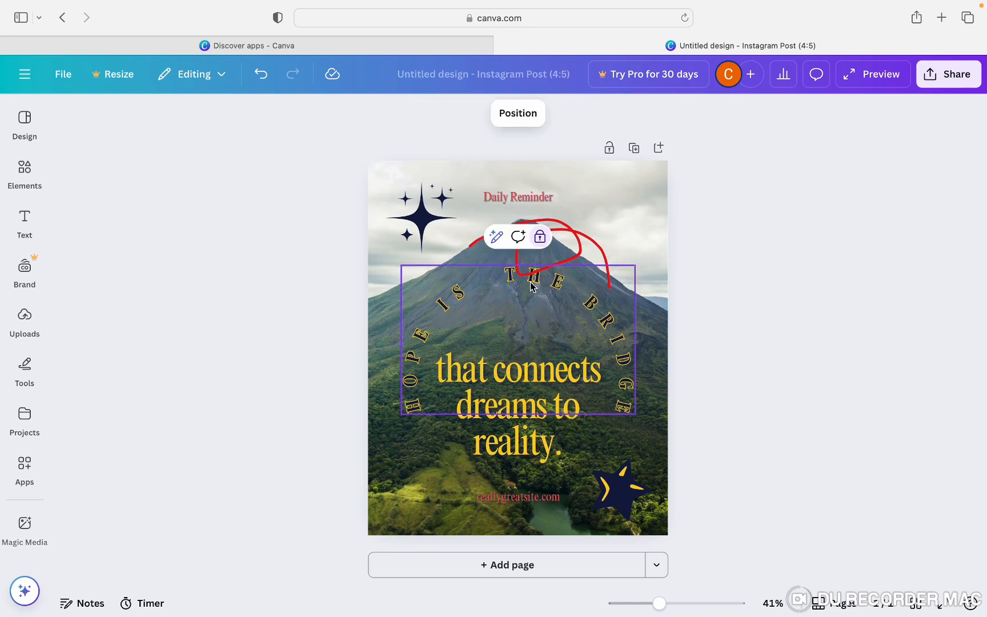
click(540, 238)
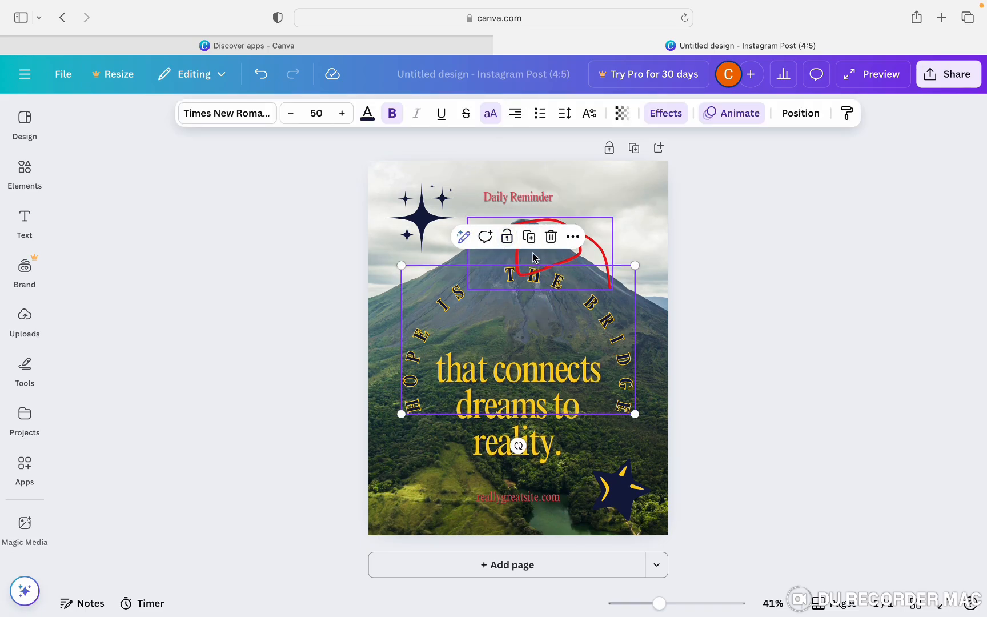
- Duplicate the curved "HOPE IS THE BRIDGE" text
click(532, 244)
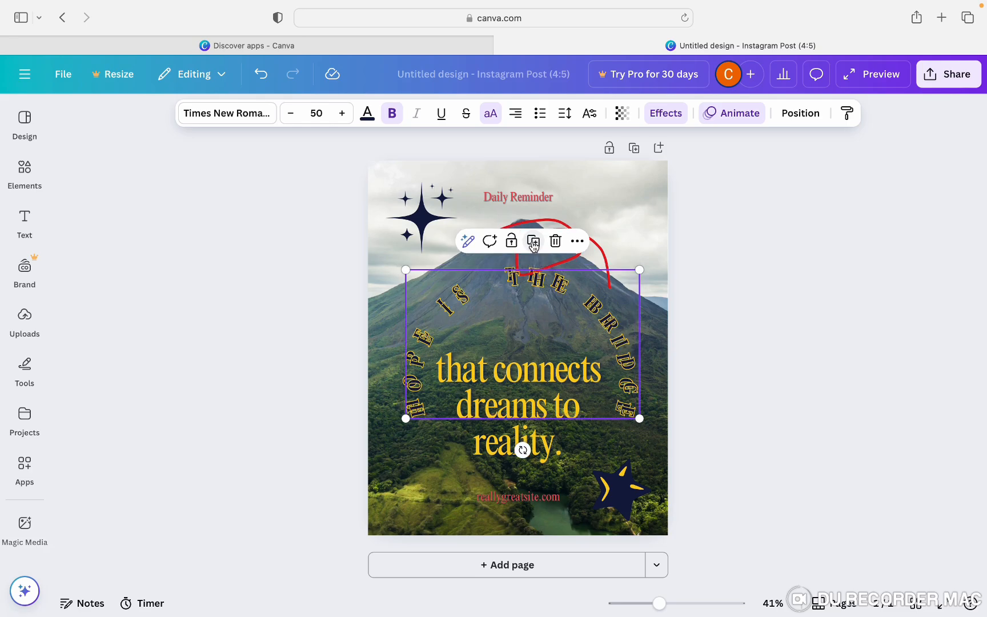